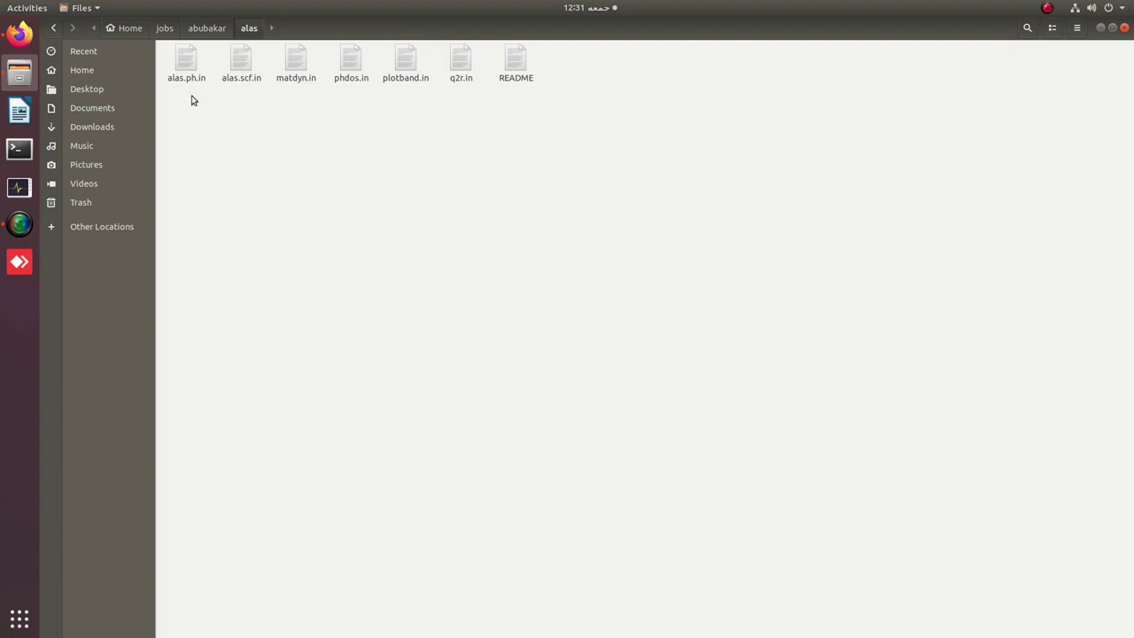
Step: Open alas.scf.in and examine its outdir setting and the K_POINTS block with its count and coordinate lines
double_click(240, 68)
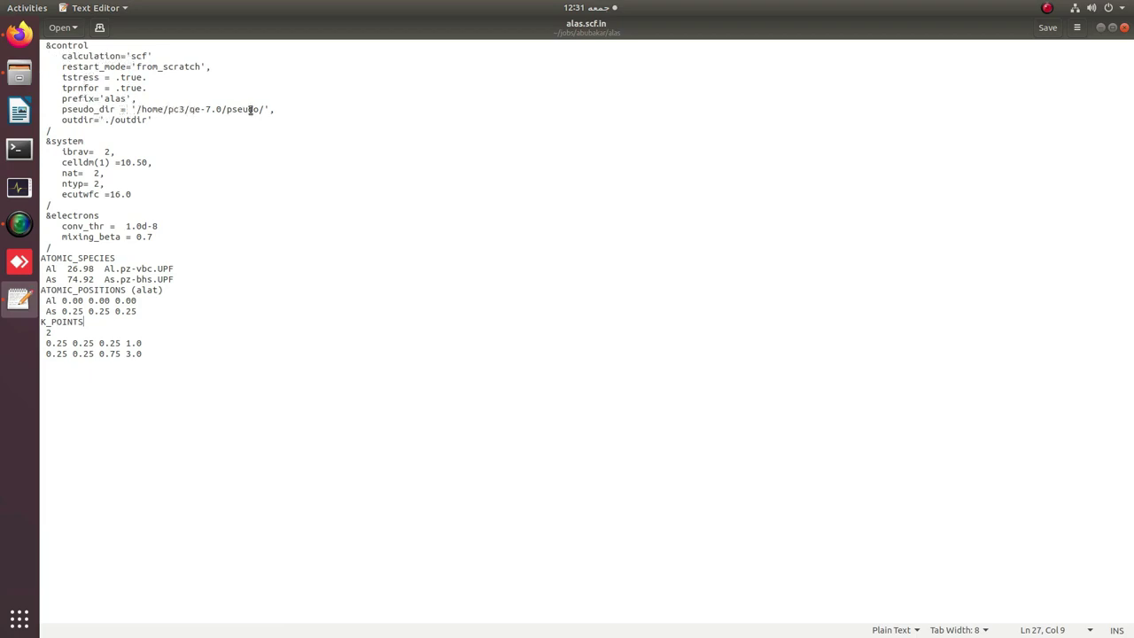
left_click(105, 120)
left_click_drag(105, 120, 147, 120)
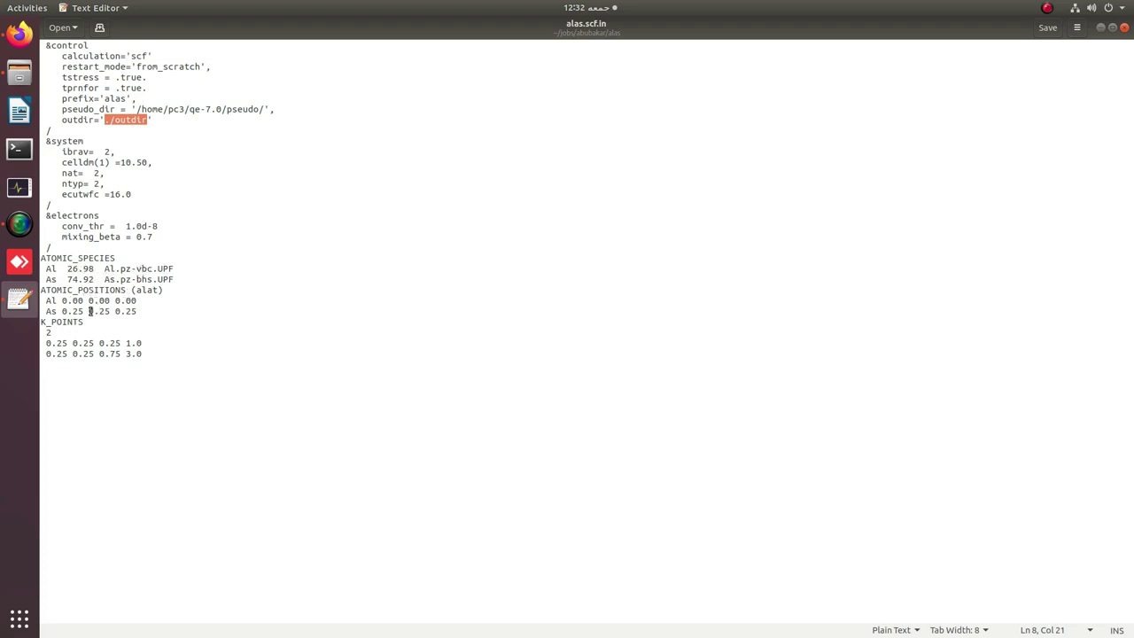
left_click_drag(87, 322, 39, 323)
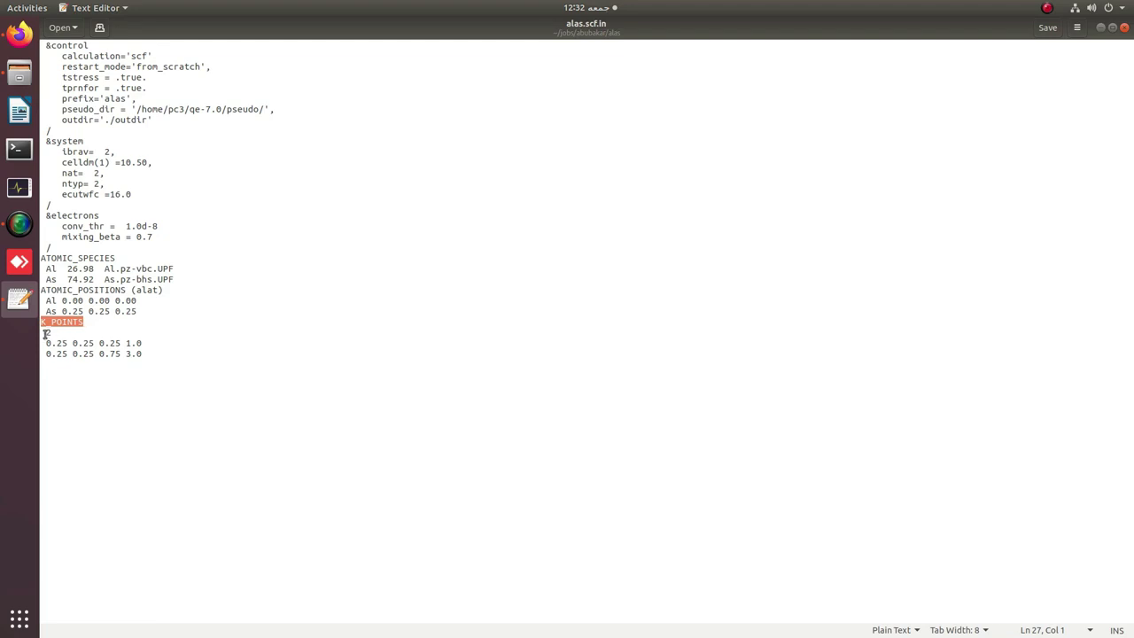
left_click_drag(42, 332, 143, 354)
key("Right")
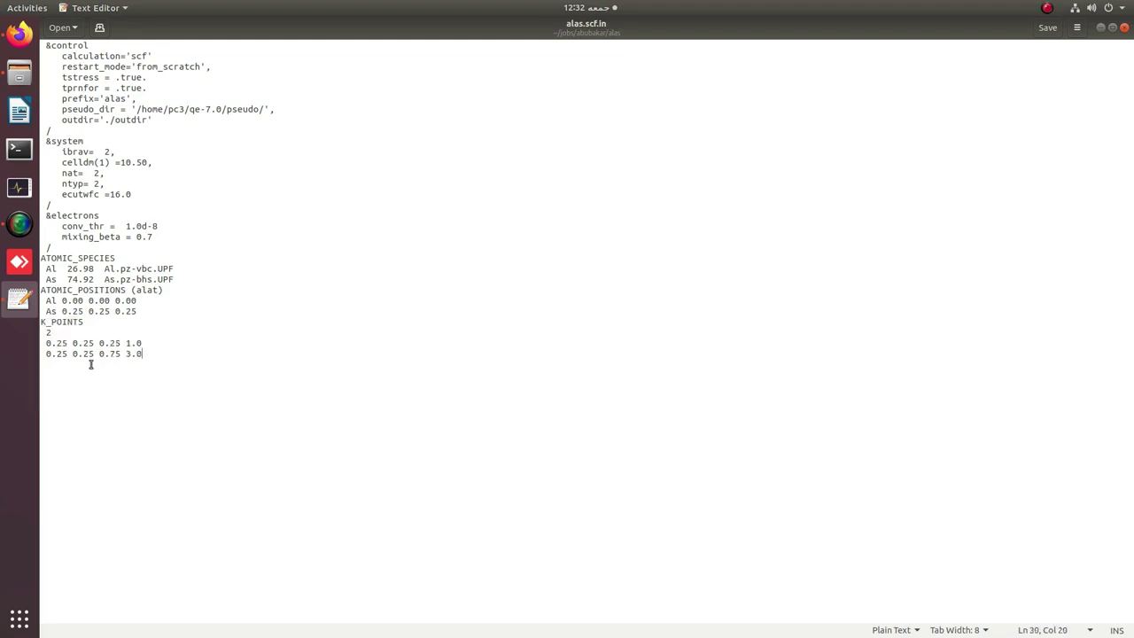
double_click(50, 332)
left_click_drag(45, 343, 118, 343)
left_click_drag(45, 354, 139, 353)
Step: Copy and remove the k-point list in alas.scf.in, replace it with an {automatic} 10 10 10 0 0 0 grid, and save
left_click(148, 353)
key("shift+Up")
key("shift+Up")
key("shift+Up")
key("shift+Right")
key("ctrl+c")
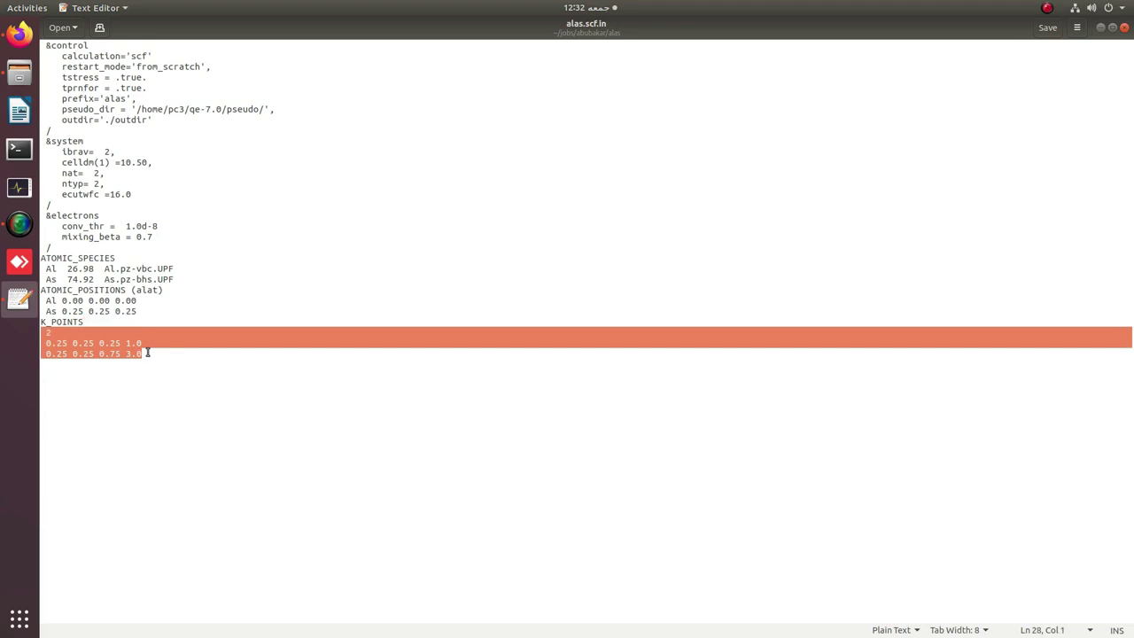
key("BackSpace")
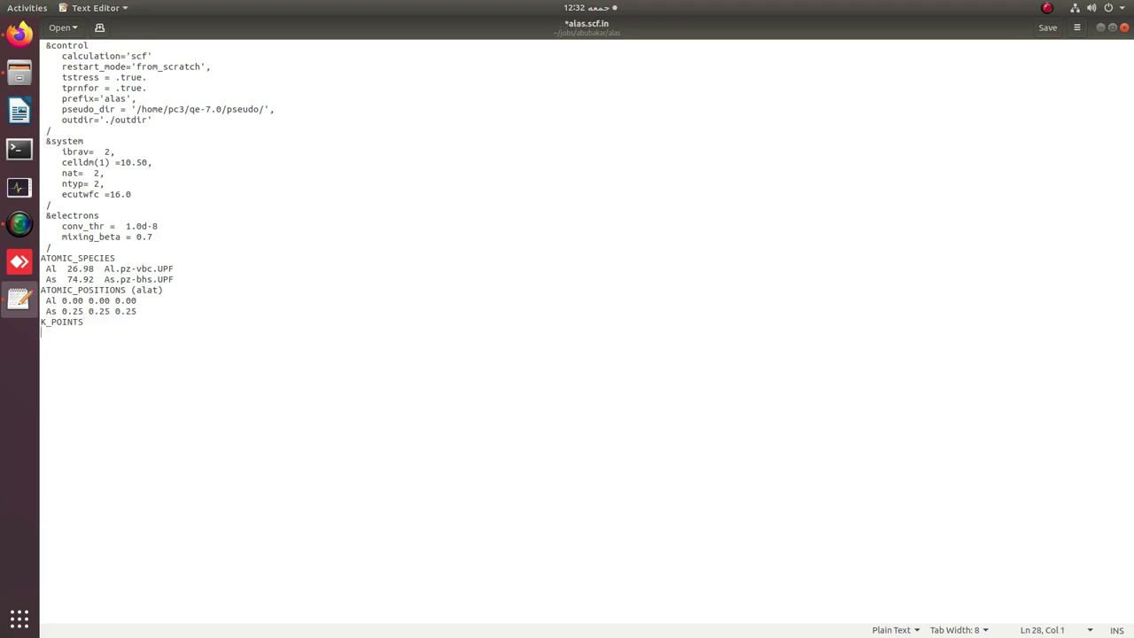
type("{}")
type("automat")
type("ic")
key("Return")
type("10 10 10 0 0 0")
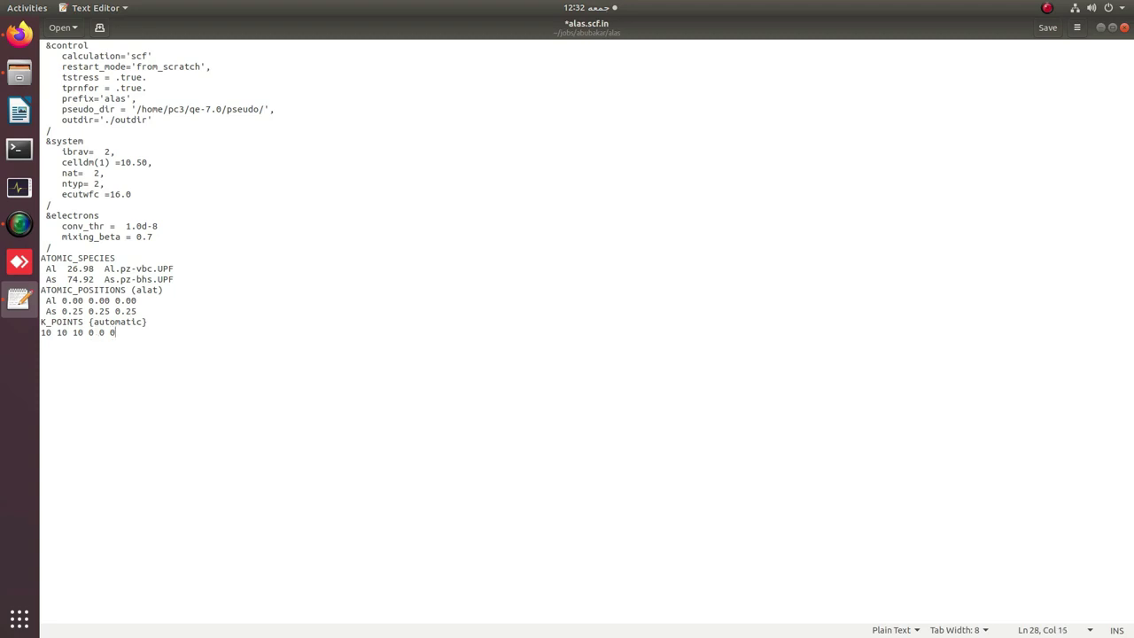
key("Return")
key("ctrl+s")
Step: Remove {automatic} and its grid line from K_POINTS, restore the copied two-point list, and save alas.scf.in
left_click_drag(90, 321, 148, 322)
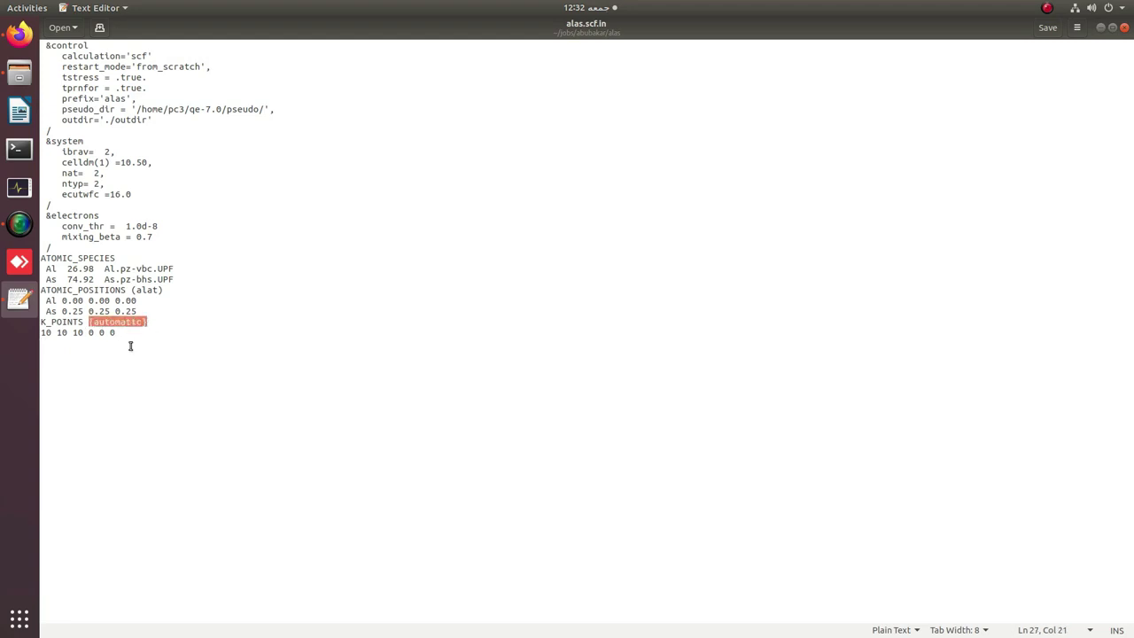
key("BackSpace")
key("Right")
key("shift+Down")
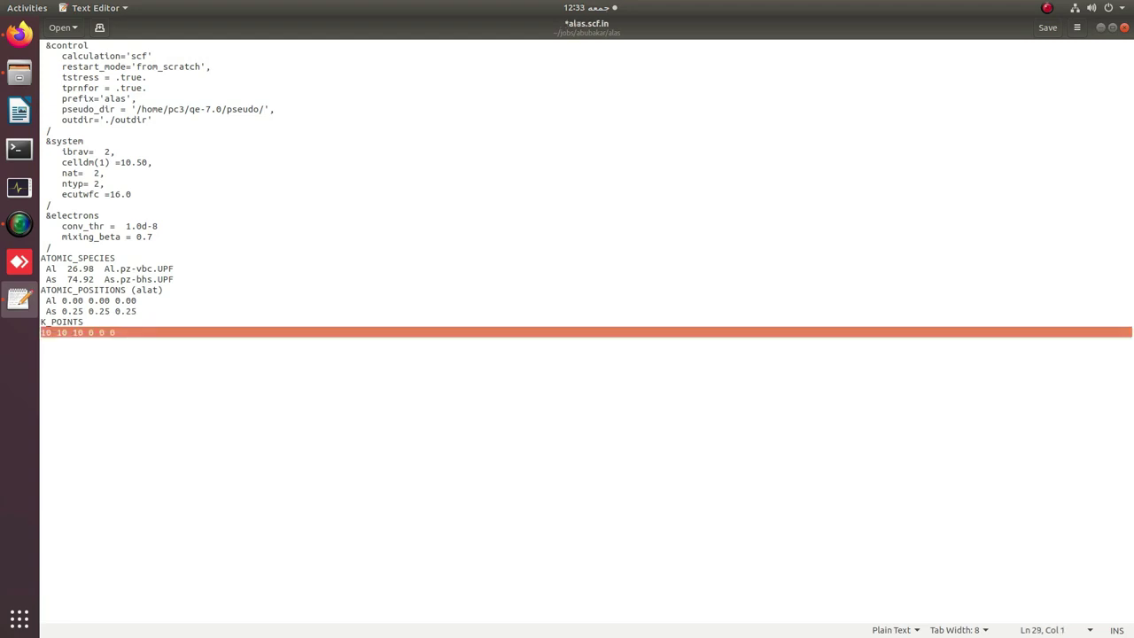
key("ctrl+v")
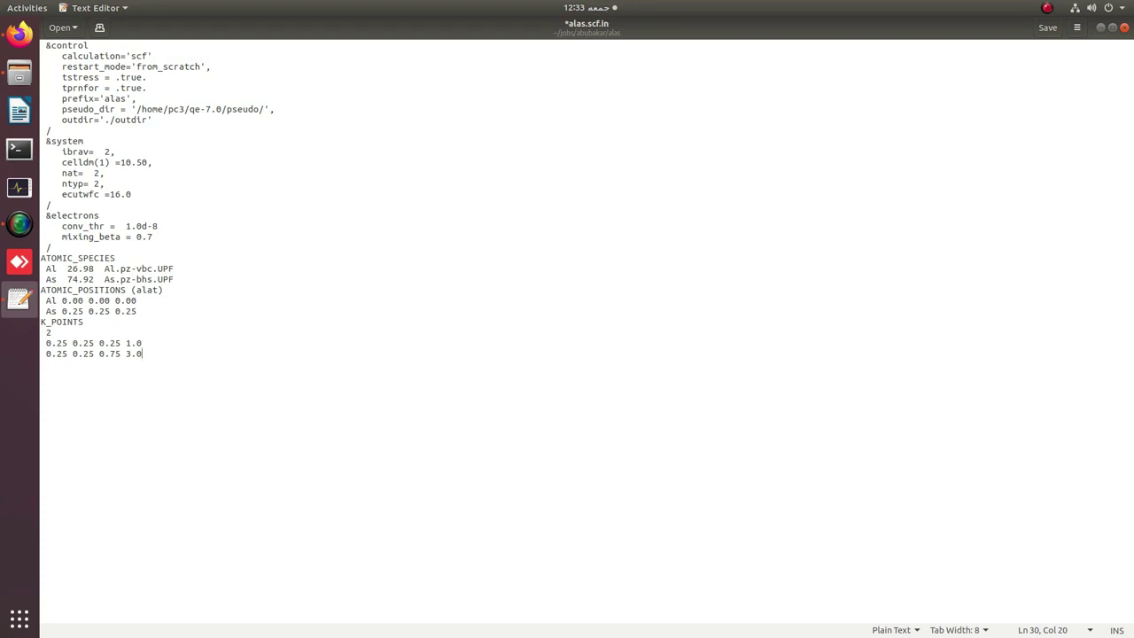
key("ctrl+s")
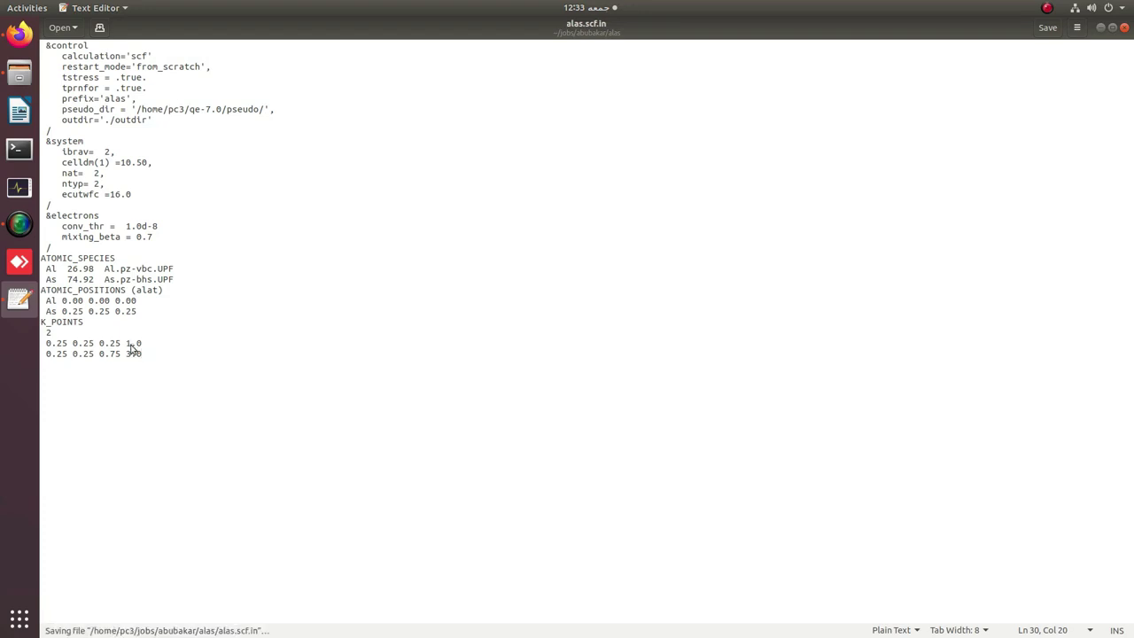
Step: Open alas.ph.in, compare its prefix and outdir with alas.scf.in, and examine the nq1, nq2, nq3 grid
key("alt+Tab")
left_click(186, 63)
double_click(187, 63)
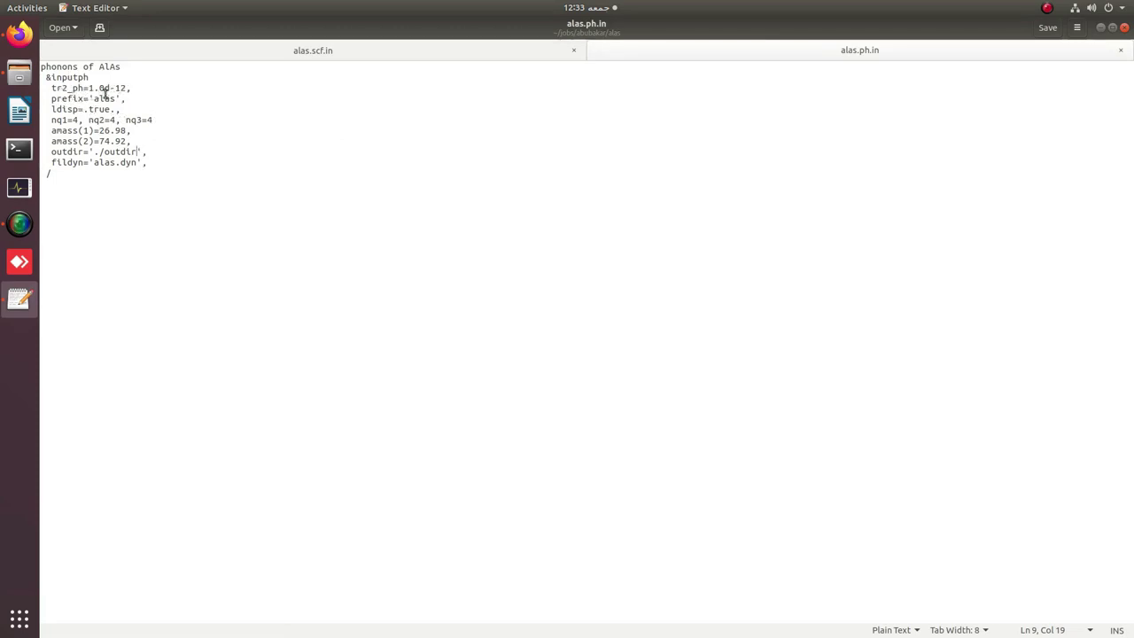
key("ctrl+alt+Page_Up")
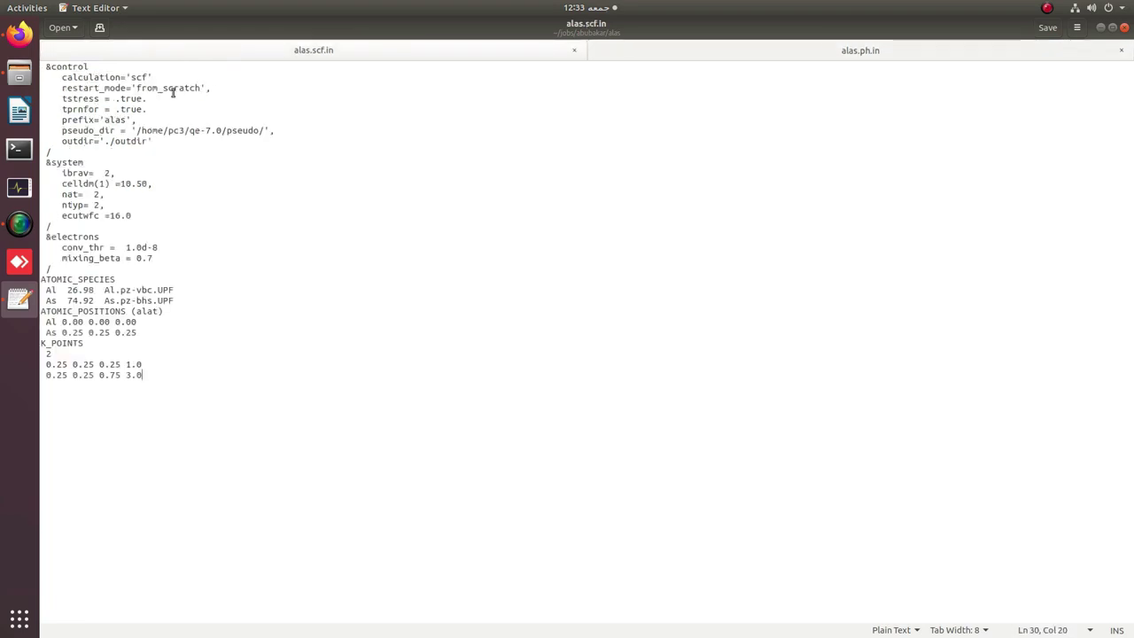
double_click(110, 120)
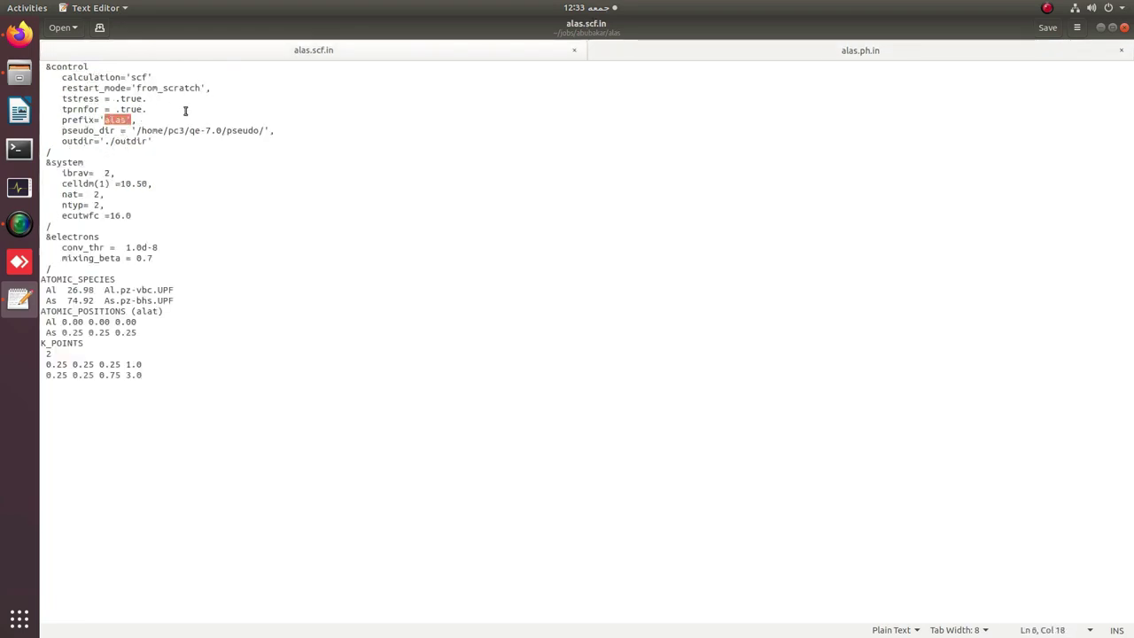
left_click(731, 51)
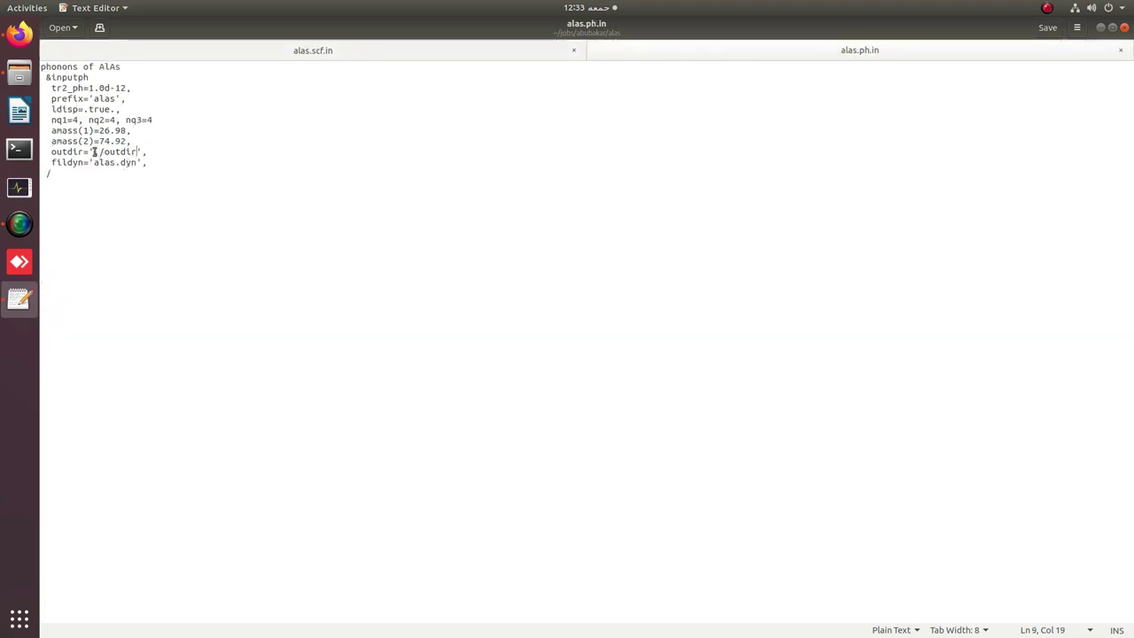
left_click_drag(93, 151, 130, 151)
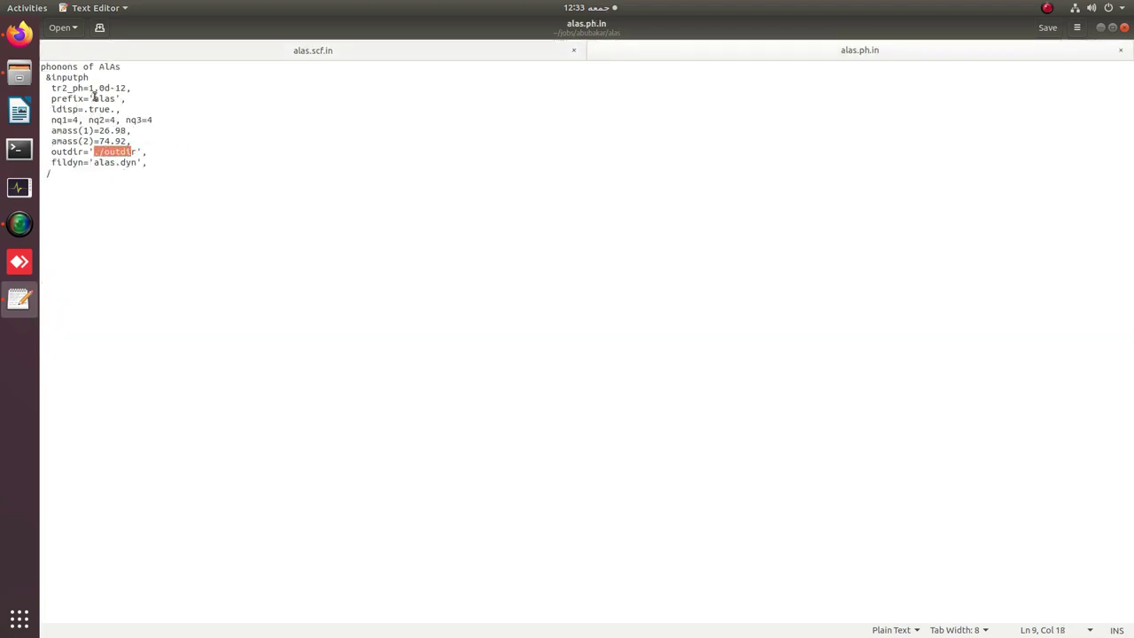
left_click_drag(93, 98, 116, 98)
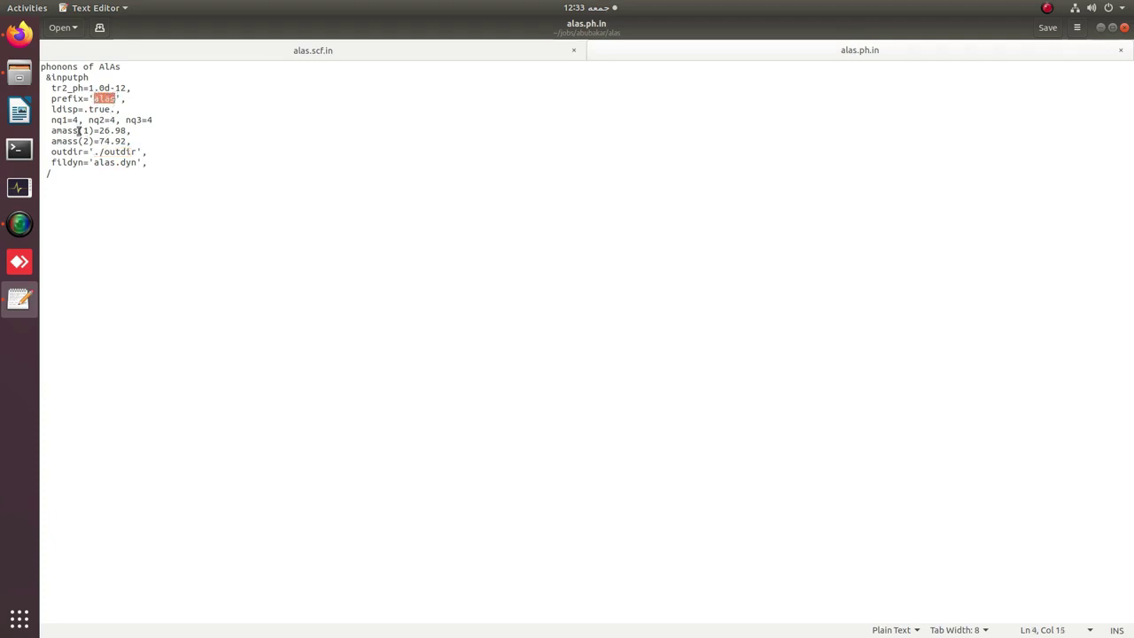
left_click_drag(49, 120, 155, 120)
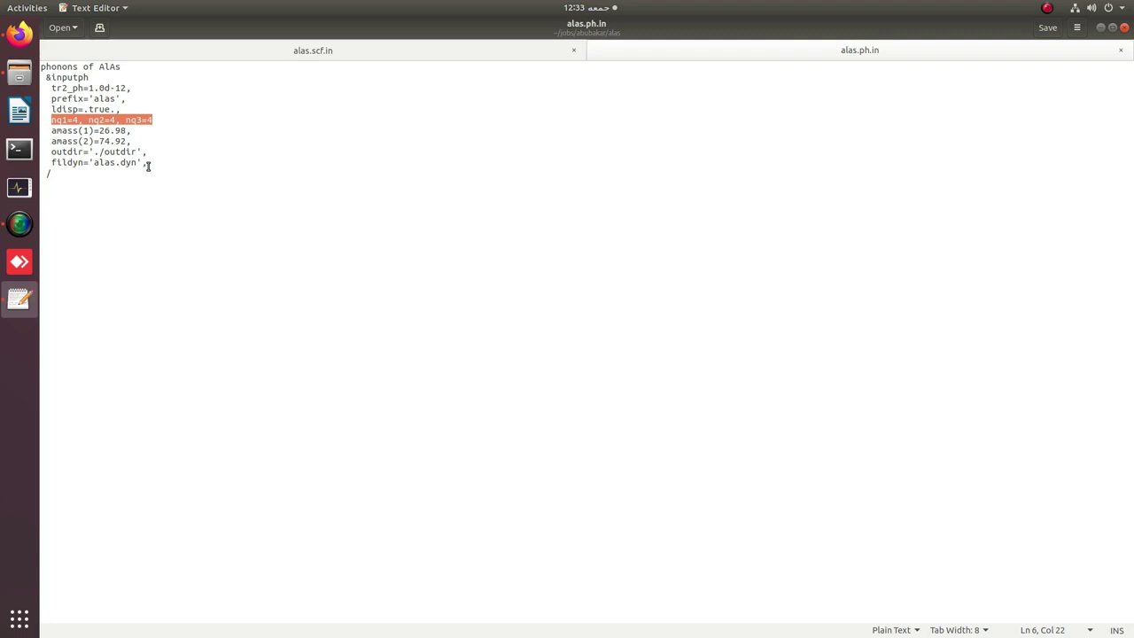
left_click(73, 119)
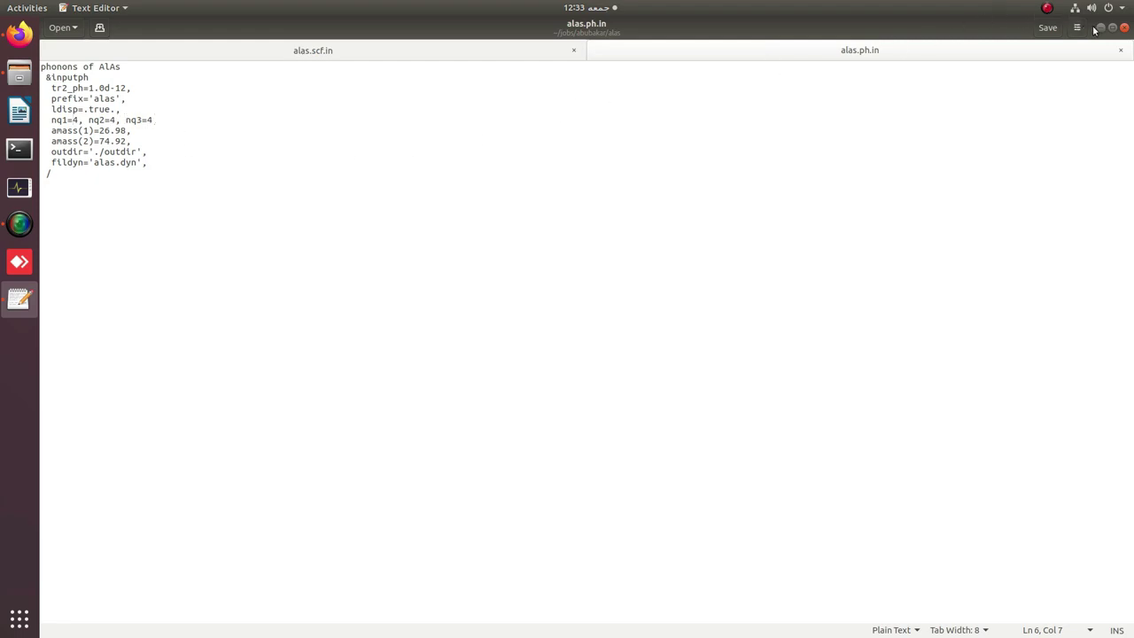
left_click(165, 120)
Step: Open q2r.in, examine its flfrc force-constant file name, and return to alas.ph.in for reference
left_click(1100, 27)
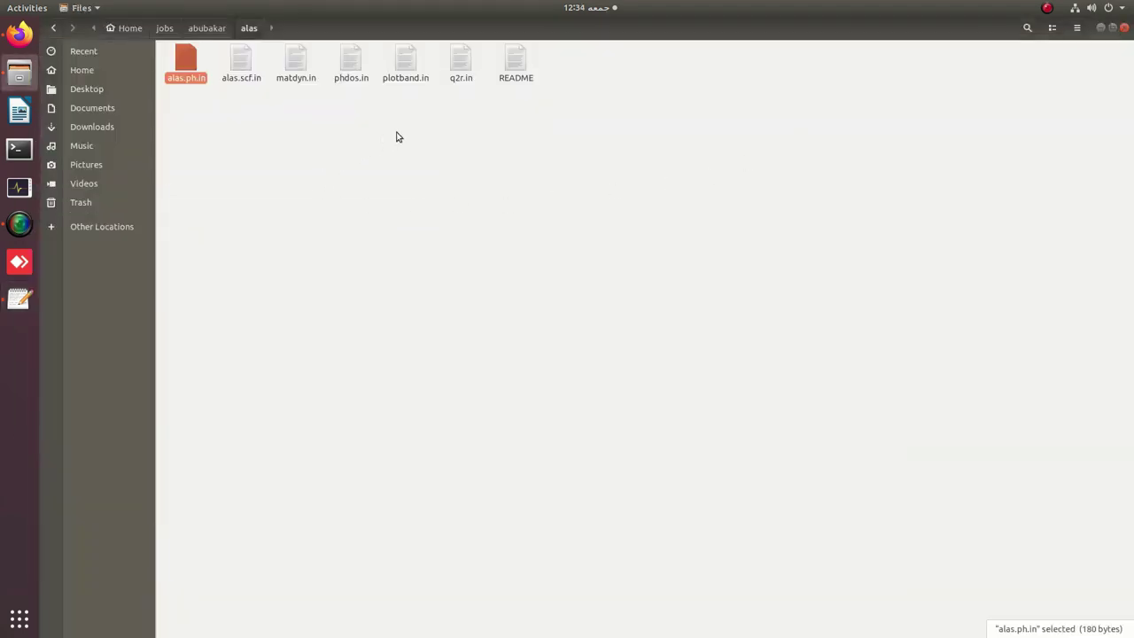
double_click(462, 65)
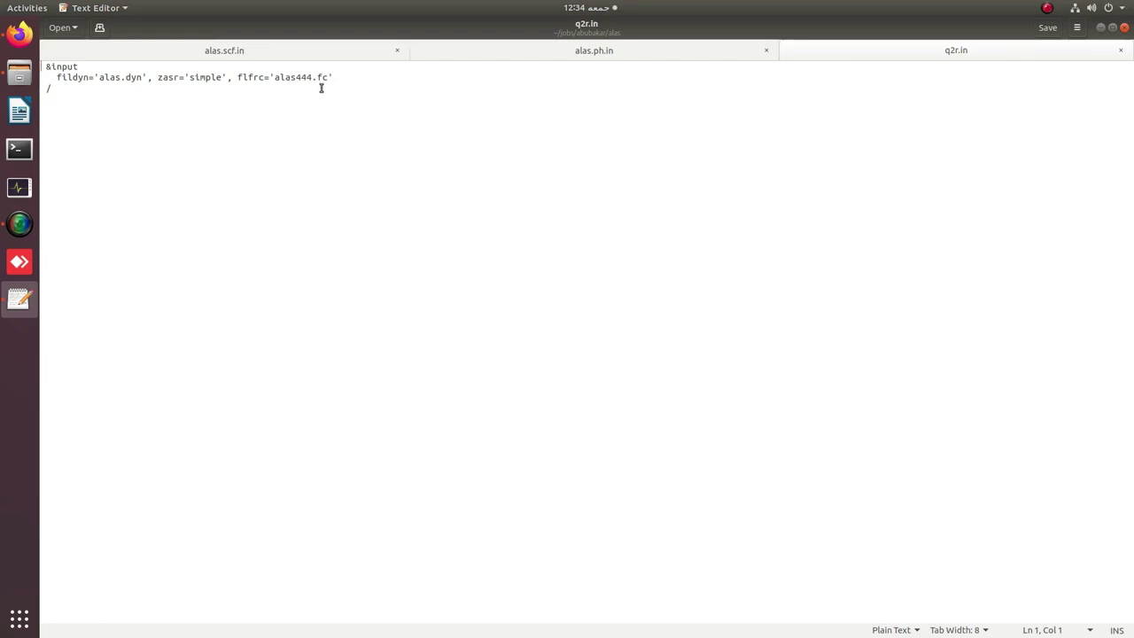
left_click_drag(331, 77, 274, 77)
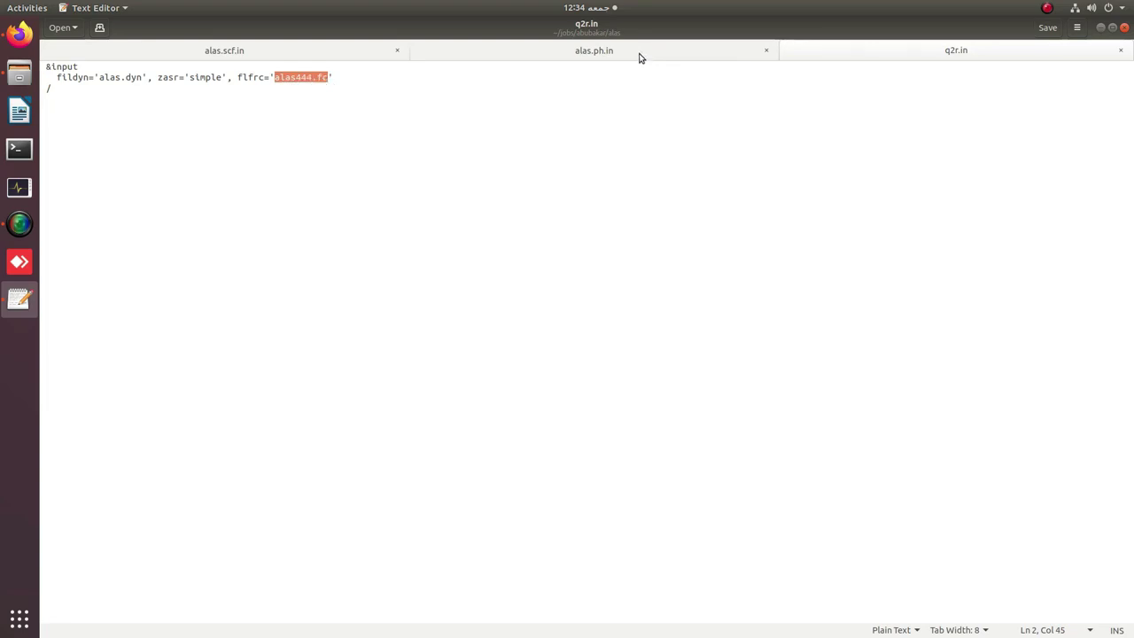
left_click(608, 50)
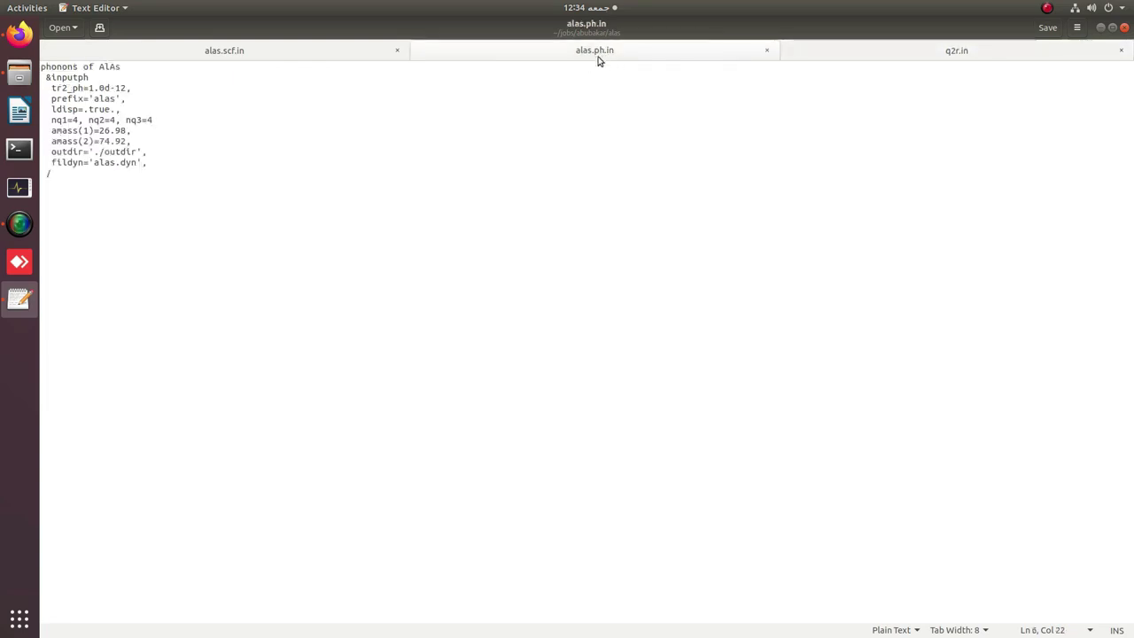
Step: Open matdyn.in and examine the asr setting and the amass(1) and amass(2) values
left_click(1099, 28)
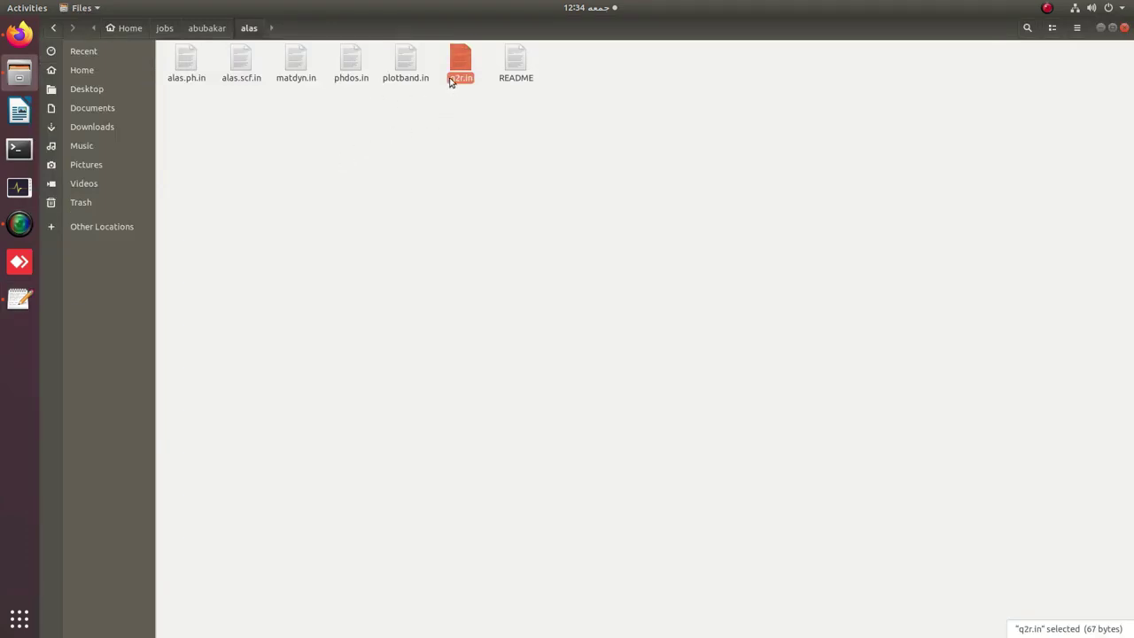
double_click(295, 66)
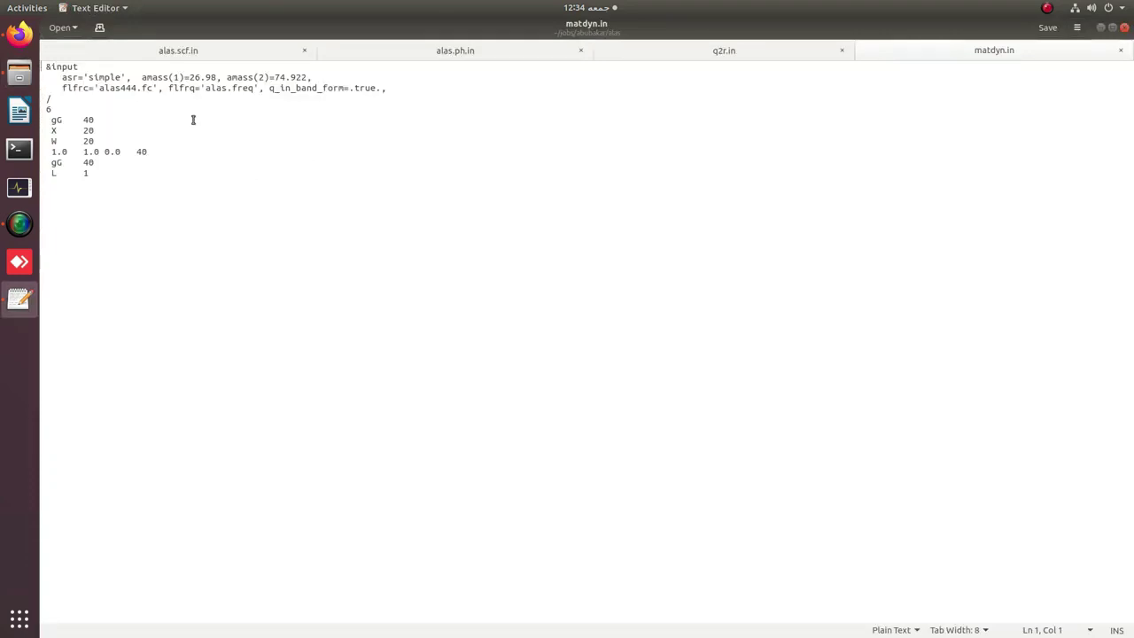
double_click(63, 78)
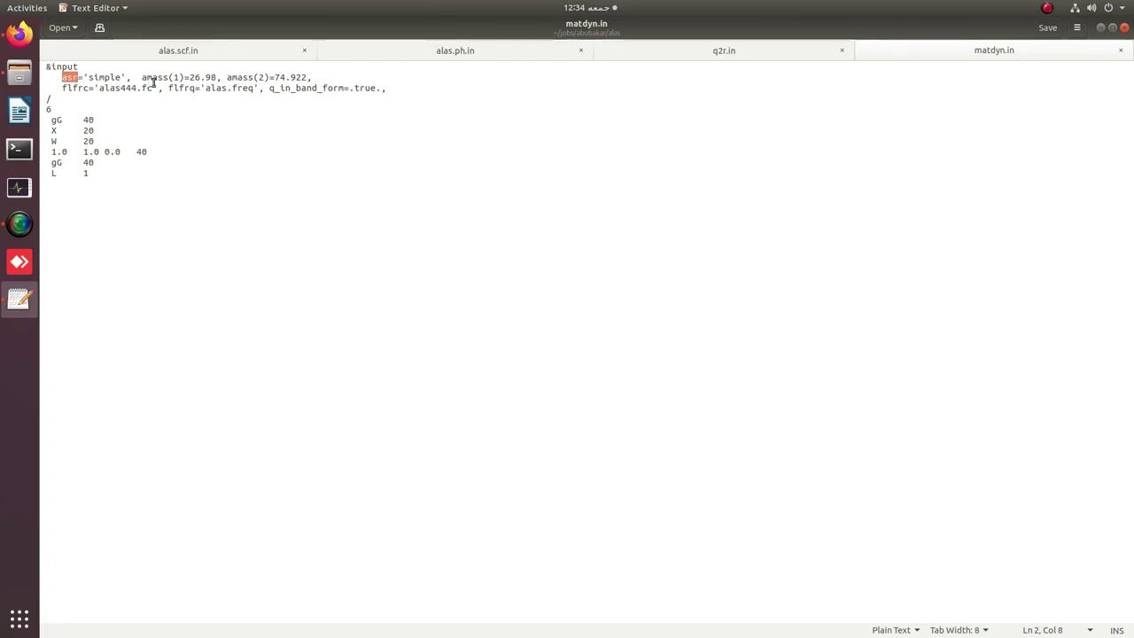
left_click_drag(142, 77, 310, 76)
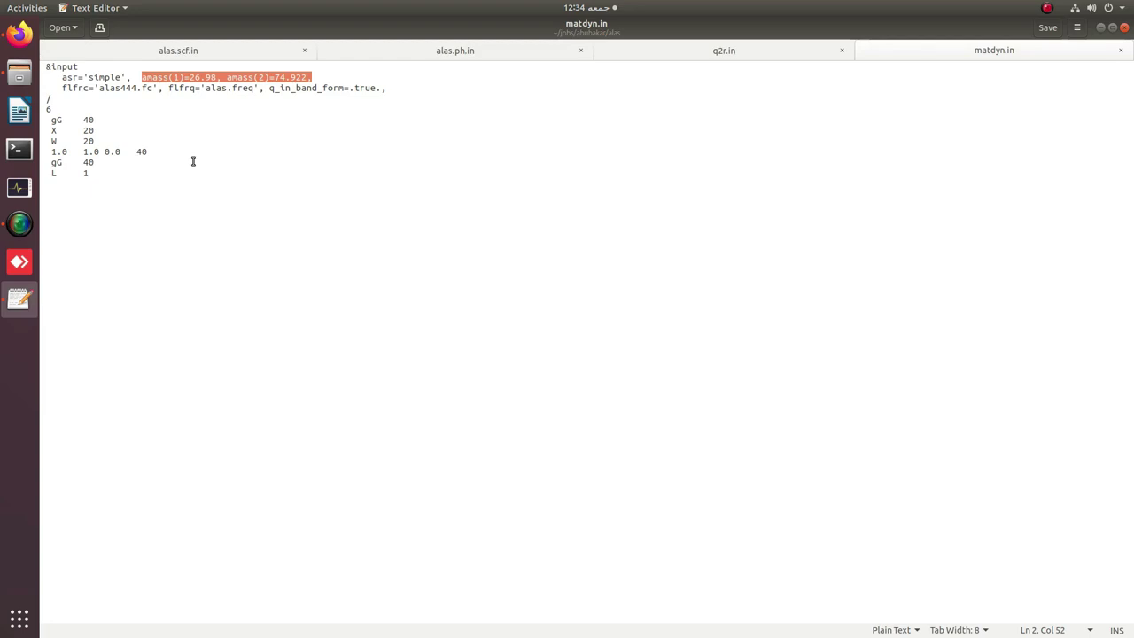
left_click(141, 77)
left_click_drag(142, 77, 219, 77)
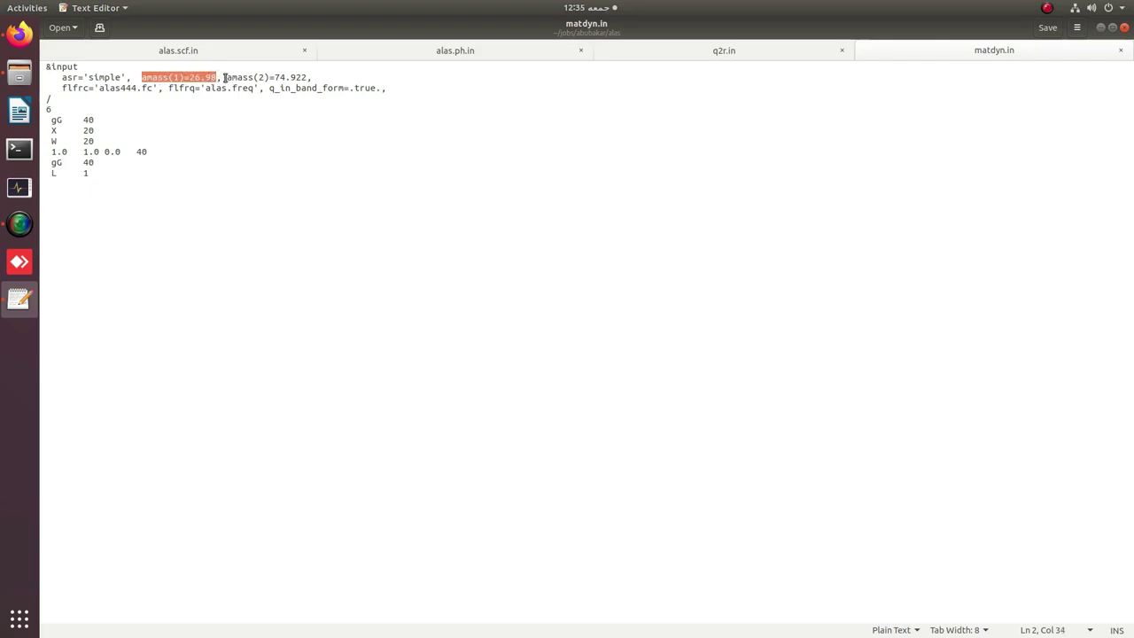
left_click_drag(227, 78, 320, 77)
left_click(320, 78)
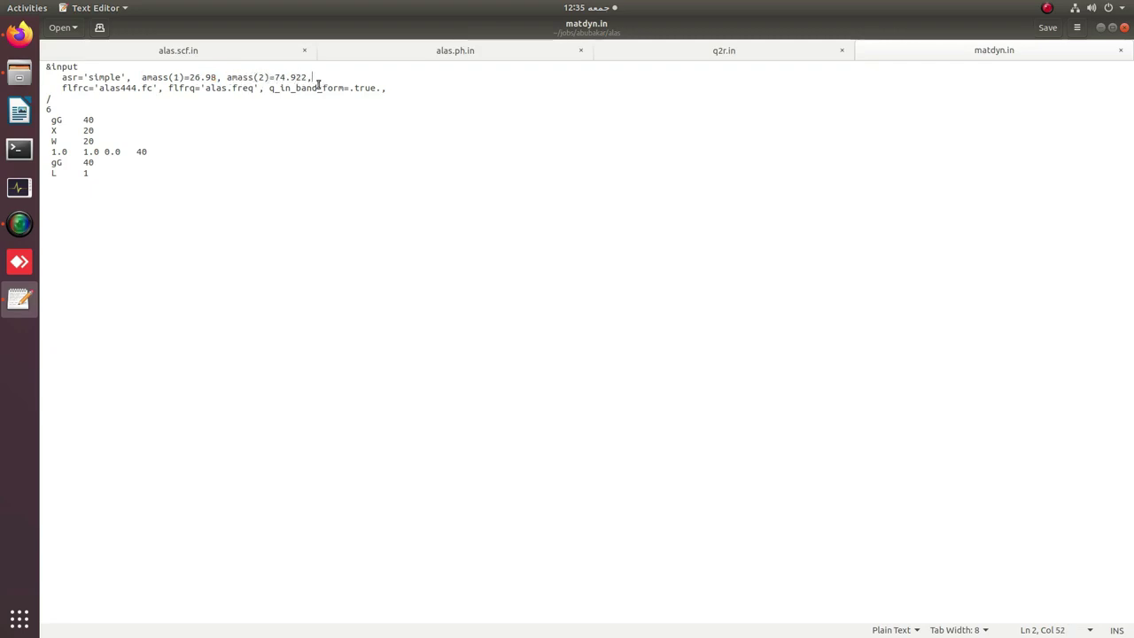
key("BackSpace")
key("ctrl+s")
Step: Compare the flfrc file name in q2r.in with matdyn.in, and examine matdyn.in's flfrq and q_in_band_form settings
left_click(699, 53)
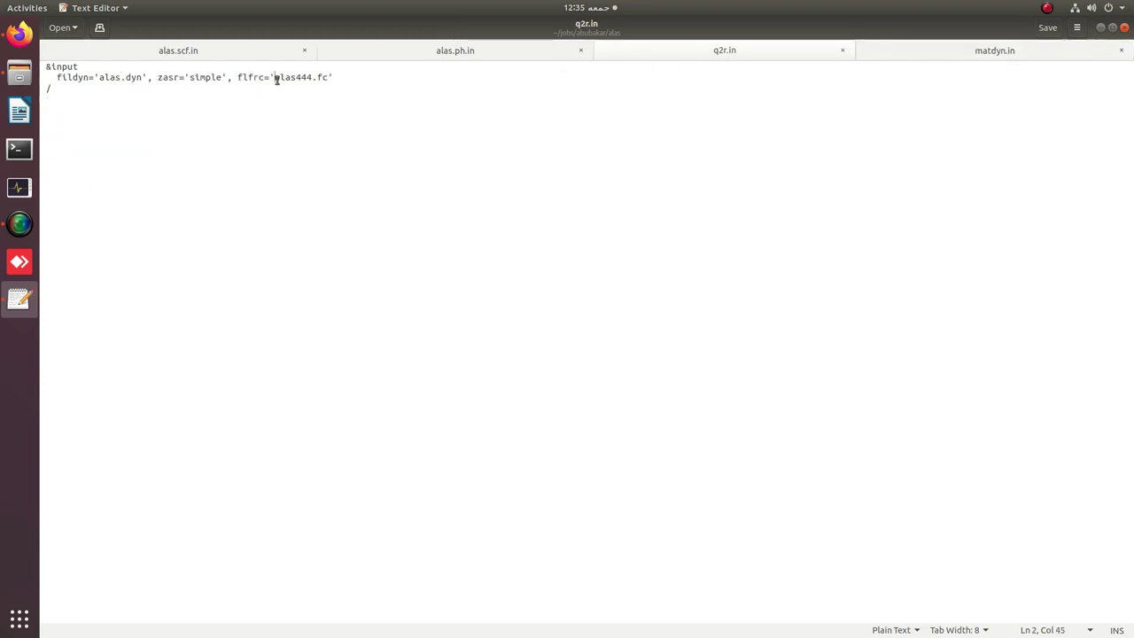
left_click_drag(274, 77, 327, 77)
left_click(948, 50)
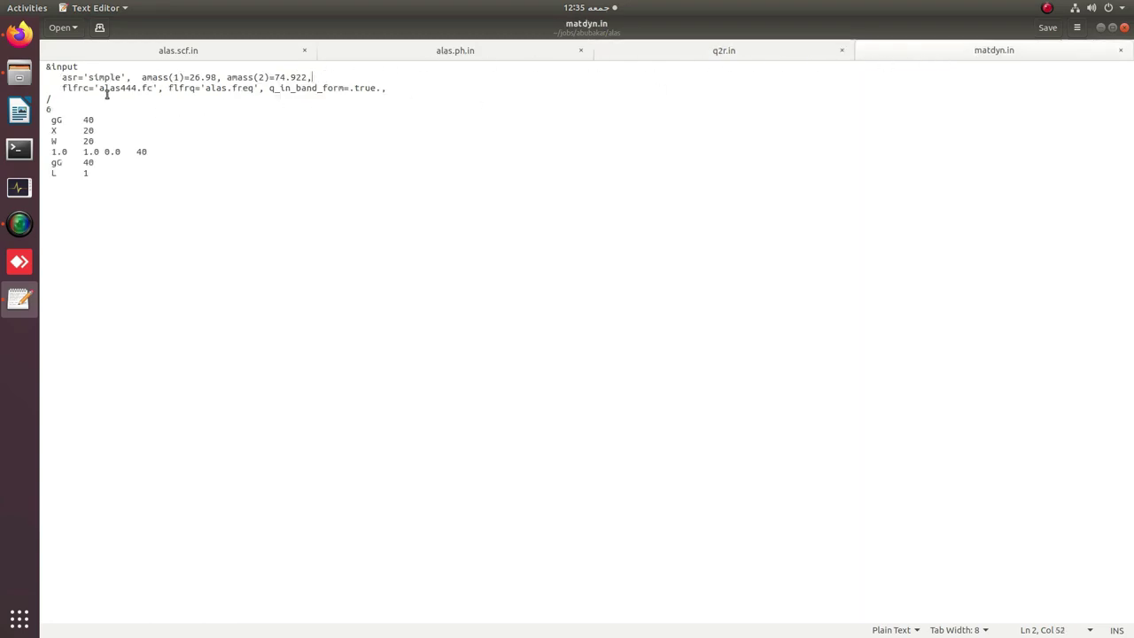
left_click_drag(99, 88, 151, 85)
left_click_drag(168, 89, 382, 88)
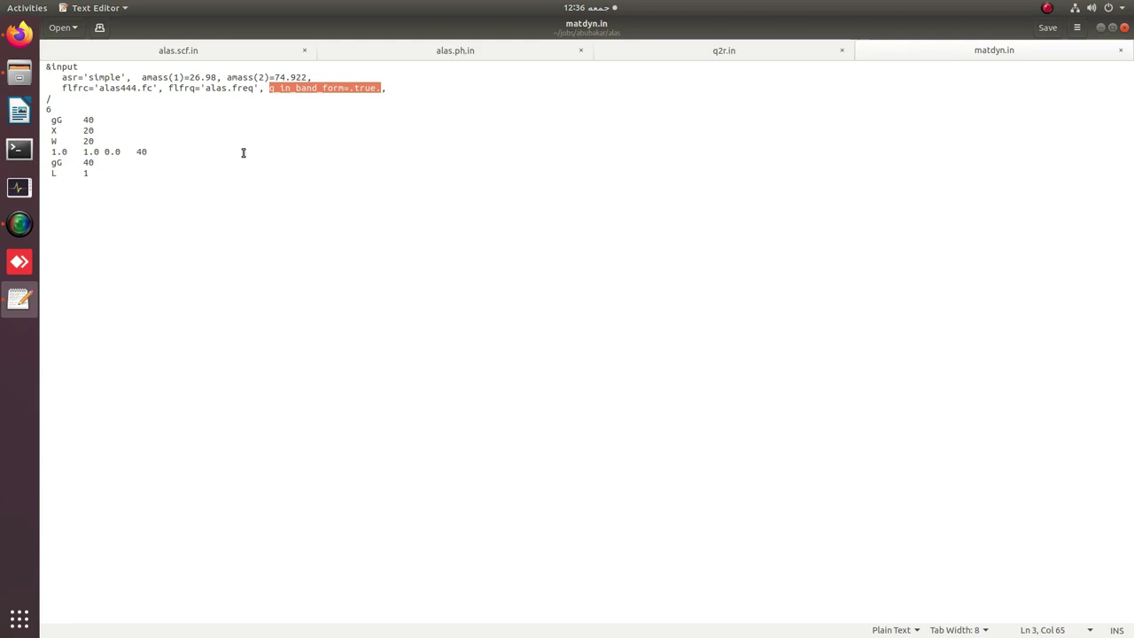
Step: Open phdos.in, compare it with matdyn.in, examine its fldos and flfrc file names, and close the text editor
left_click(1104, 29)
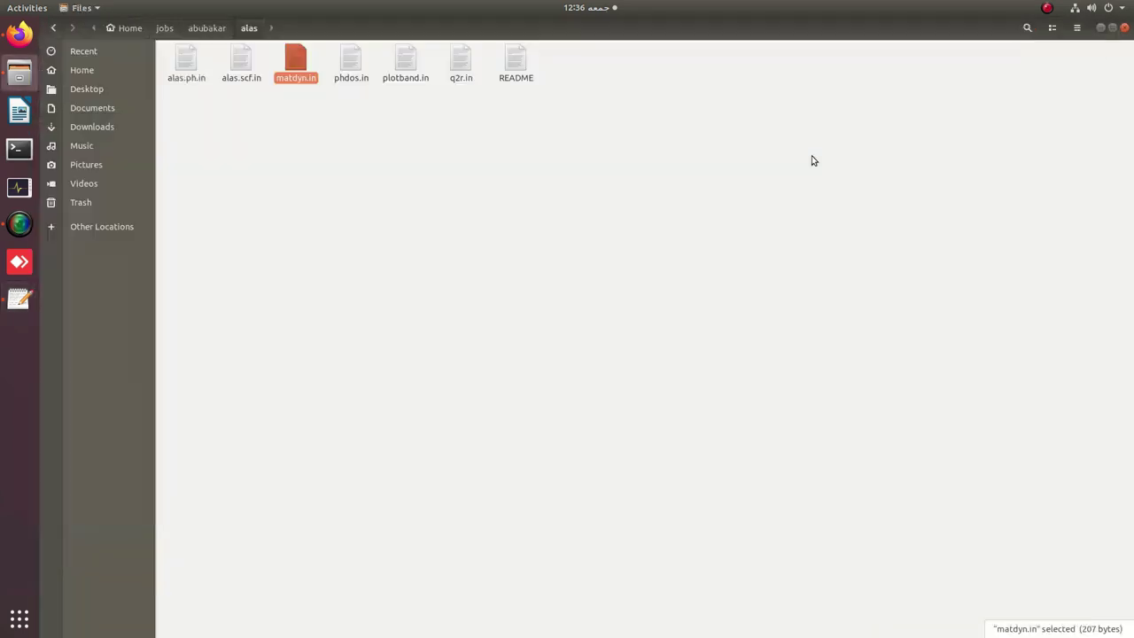
double_click(354, 91)
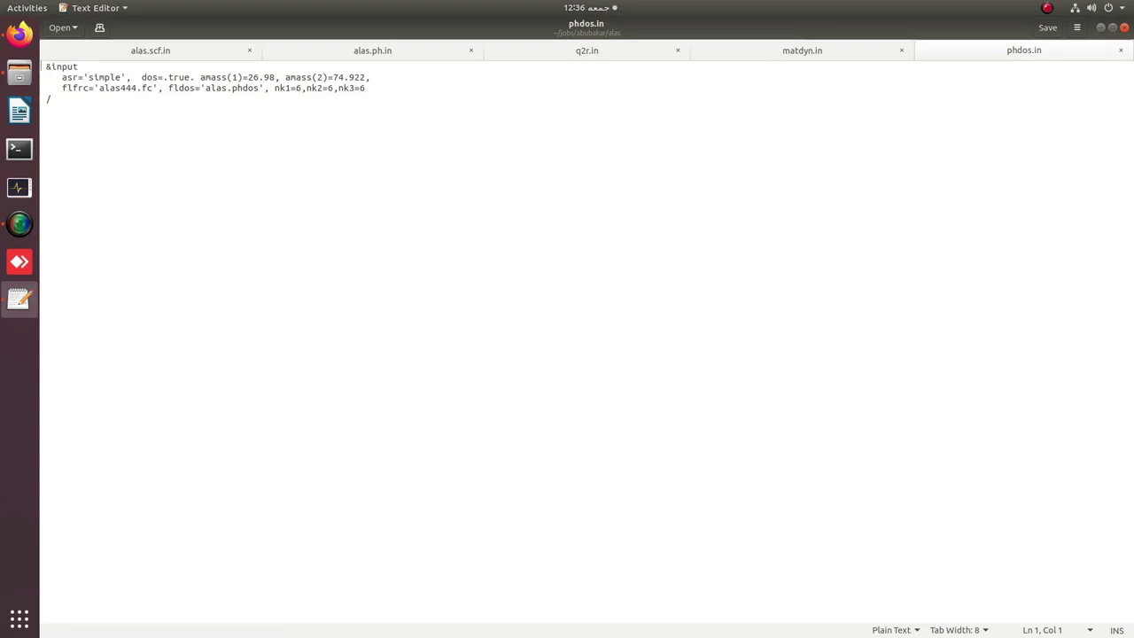
key("ctrl+alt+Page_Up")
left_click(970, 62)
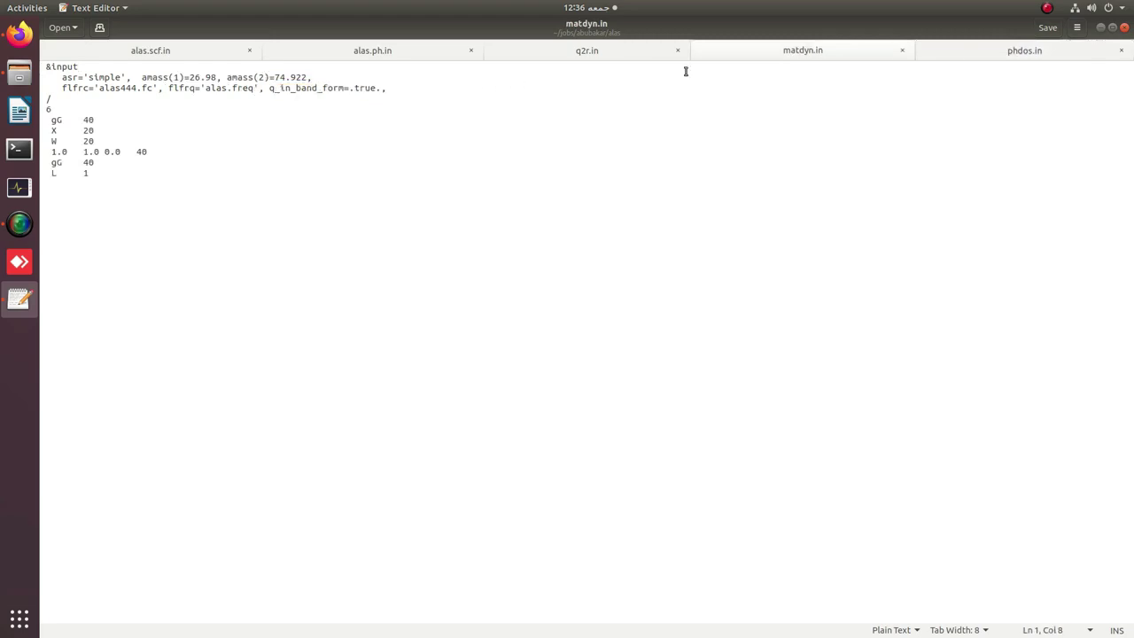
key("ctrl+alt+Page_Down")
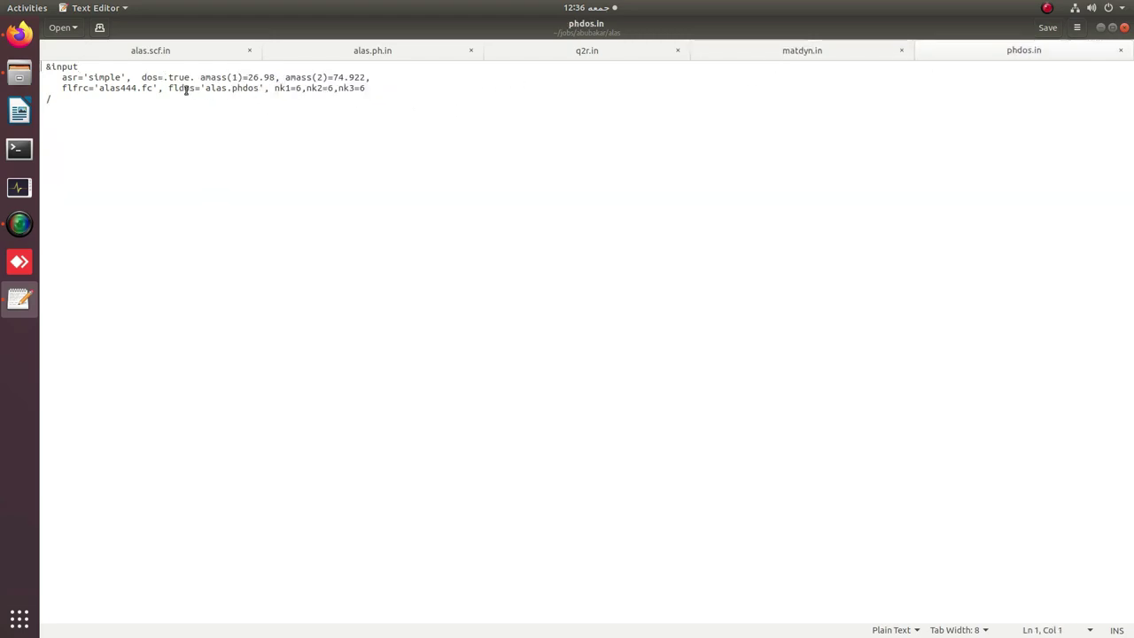
left_click_drag(168, 87, 257, 83)
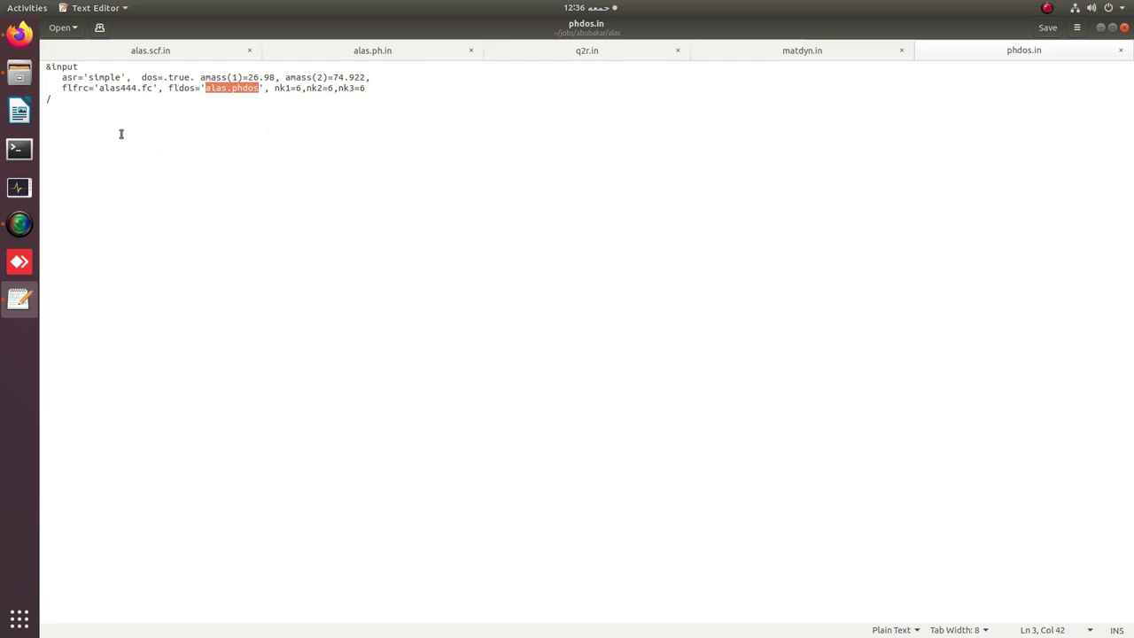
left_click_drag(99, 88, 147, 88)
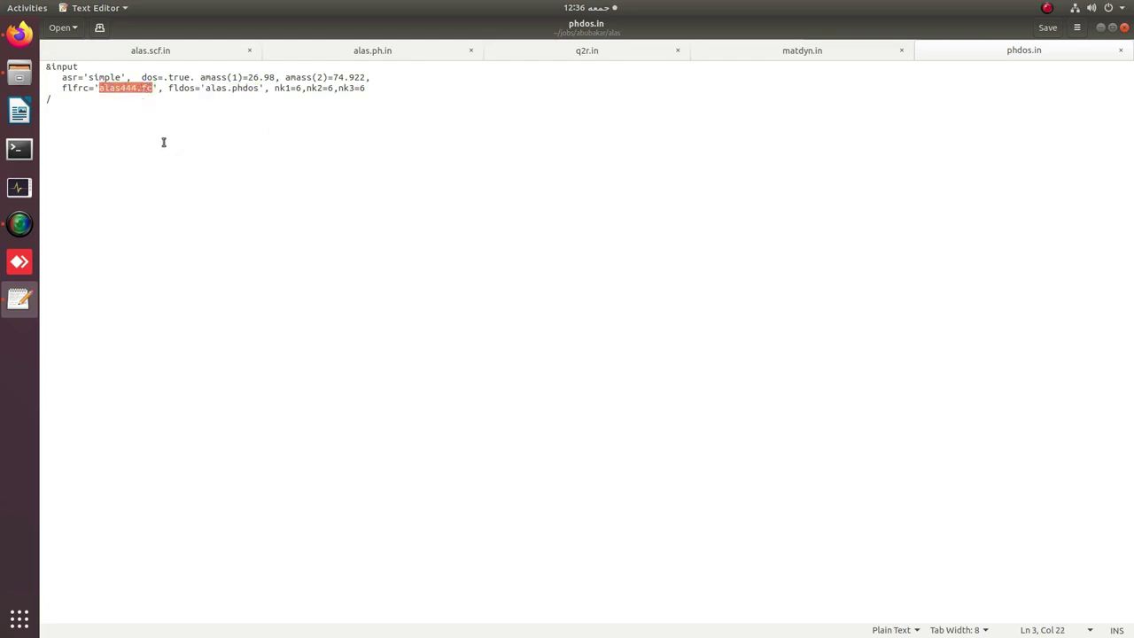
left_click(1125, 28)
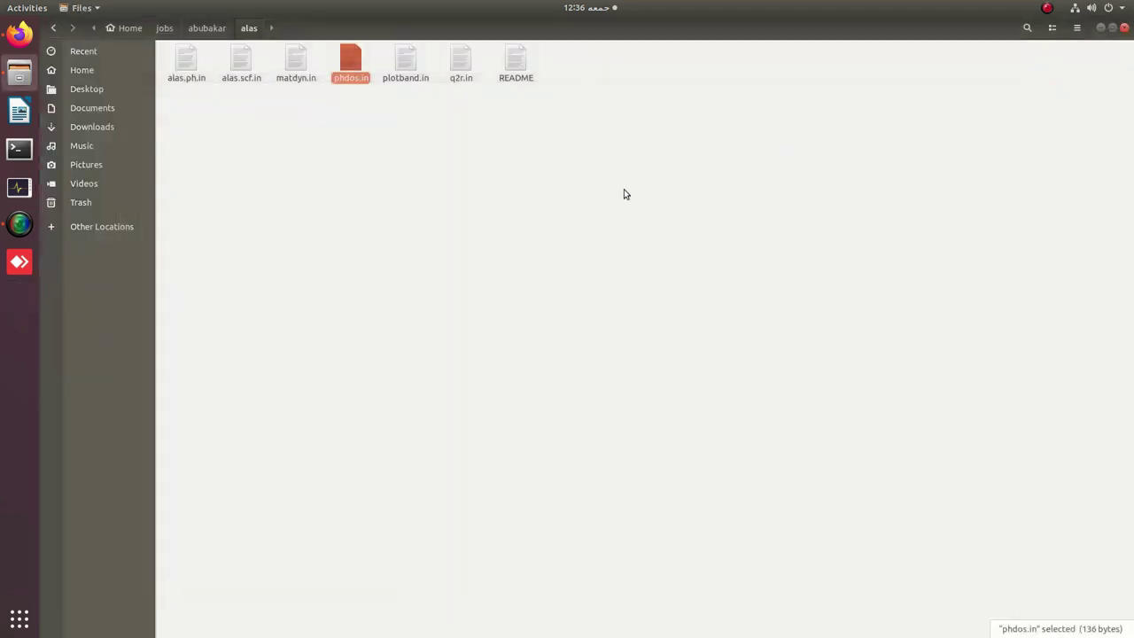
Step: Open a terminal in the alas folder, move it toward the middle of the screen, and widen its window
left_click(248, 218)
right_click(318, 145)
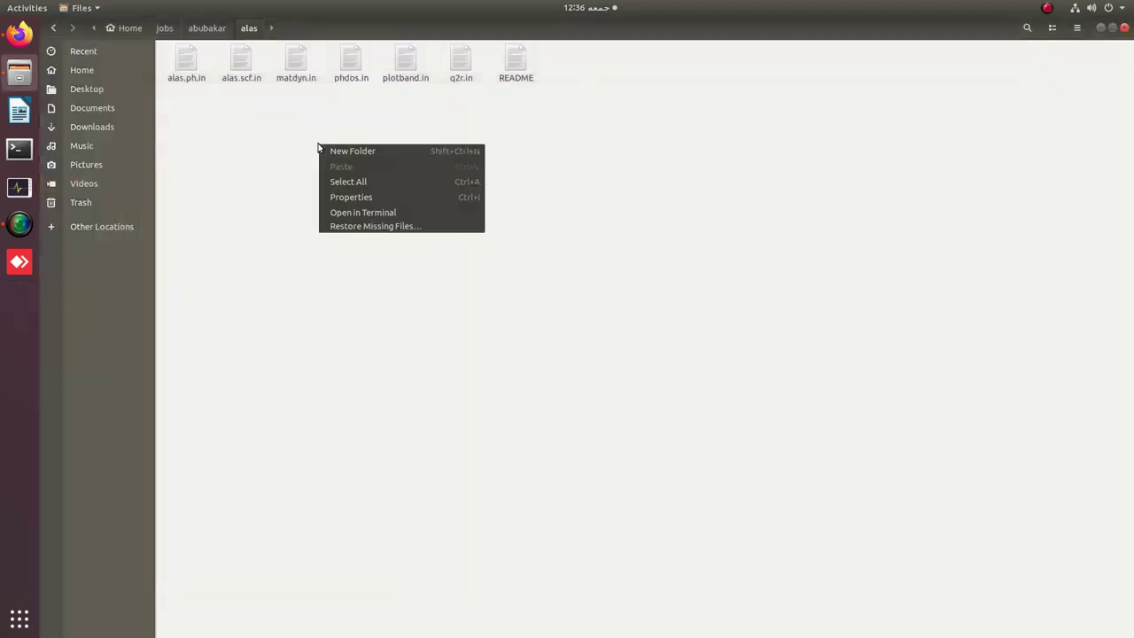
left_click(368, 213)
left_click_drag(263, 55, 389, 144)
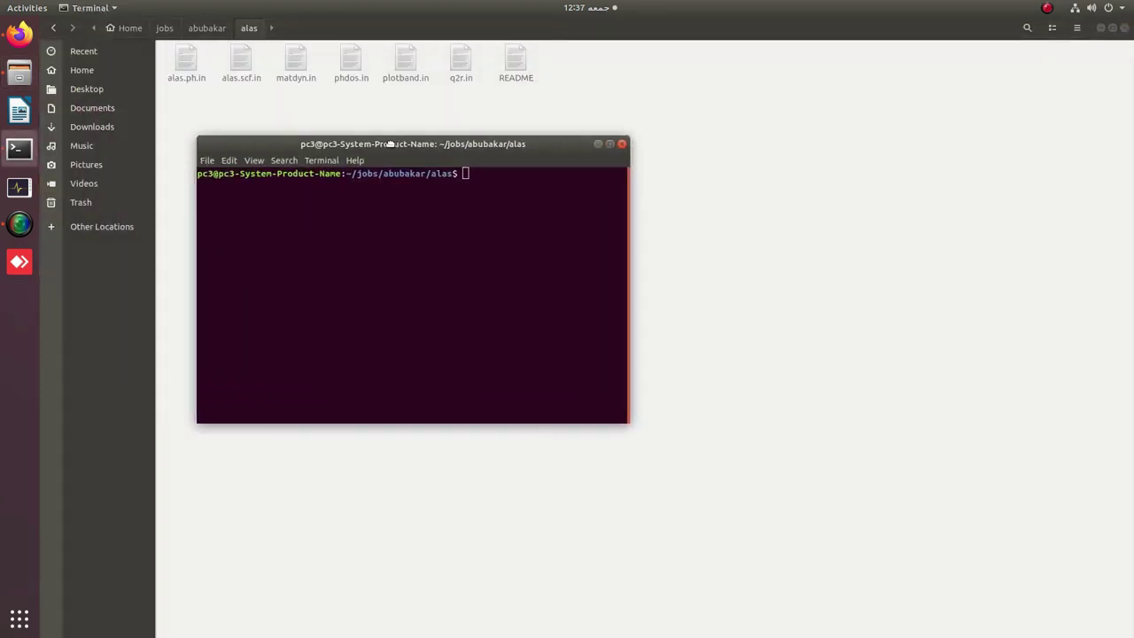
left_click_drag(629, 237, 900, 248)
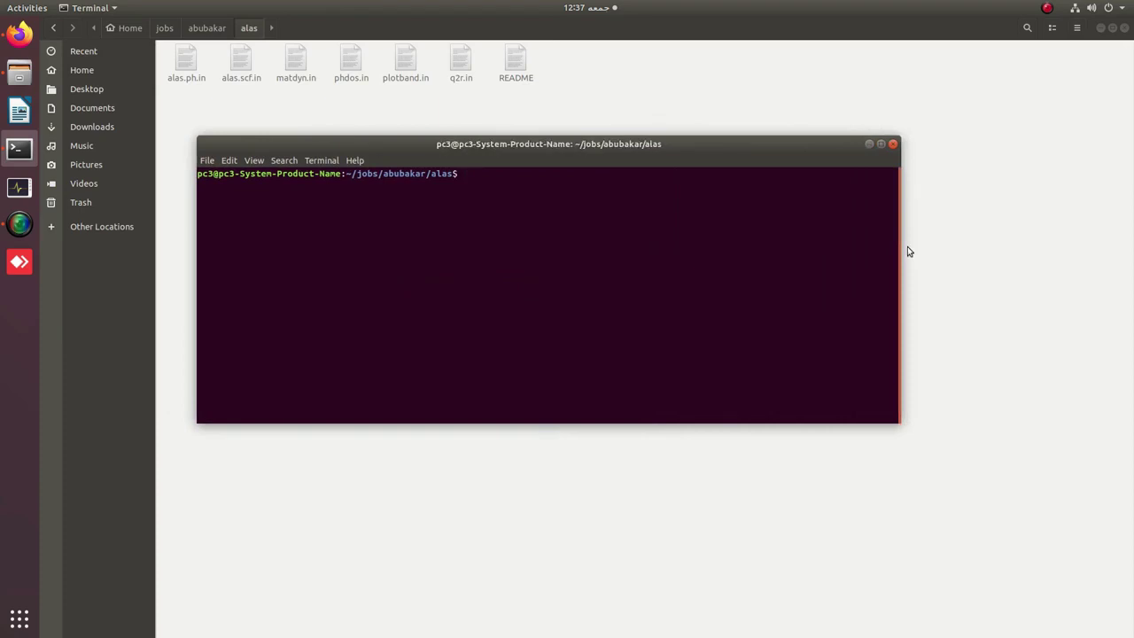
Step: Run the command "time mpirun -np 8 /home/pc3/qe-7.0/bin/pw.x -inp alas.scf.in alas.scf.out"
type("time mpi")
type("run ")
type("-np ")
type("8n")
type(" /home/")
type("p")
key("Tab")
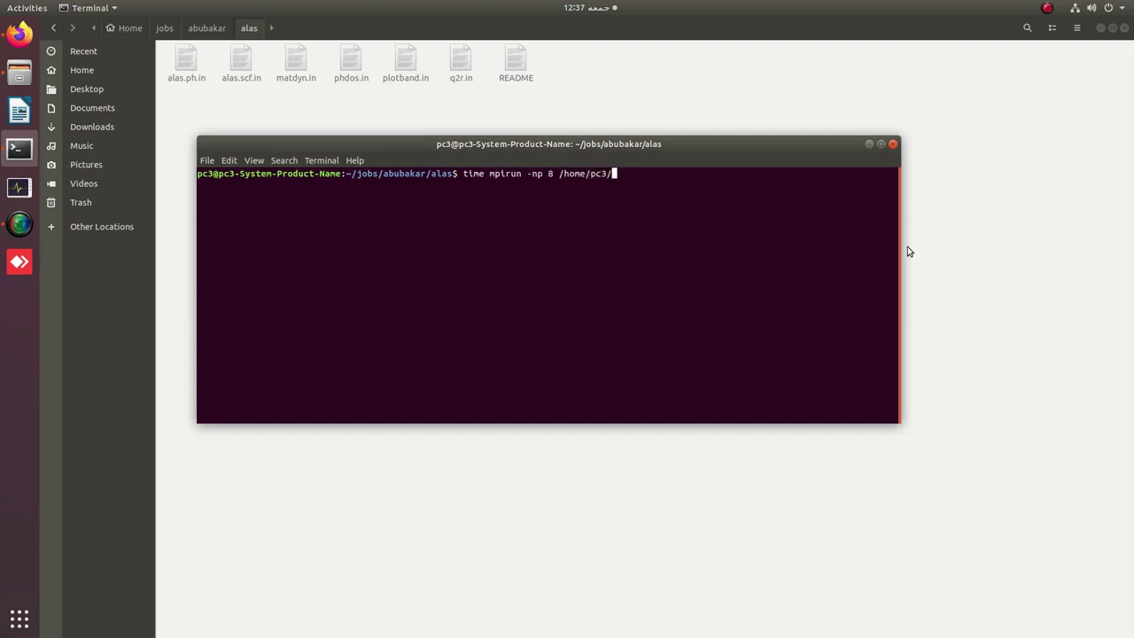
type("qe")
key("Tab")
type("bin/pw.x -inp")
type("alas.scf.in>")
key("BackSpace")
key("BackSpace")
type("alas.scf.out")
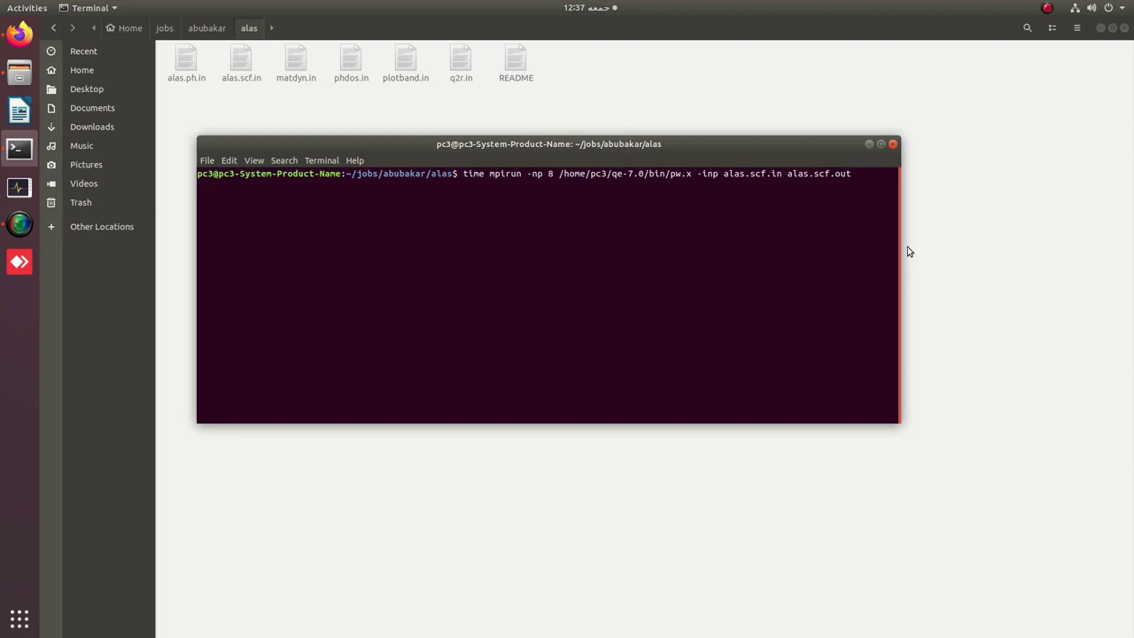
key("Return")
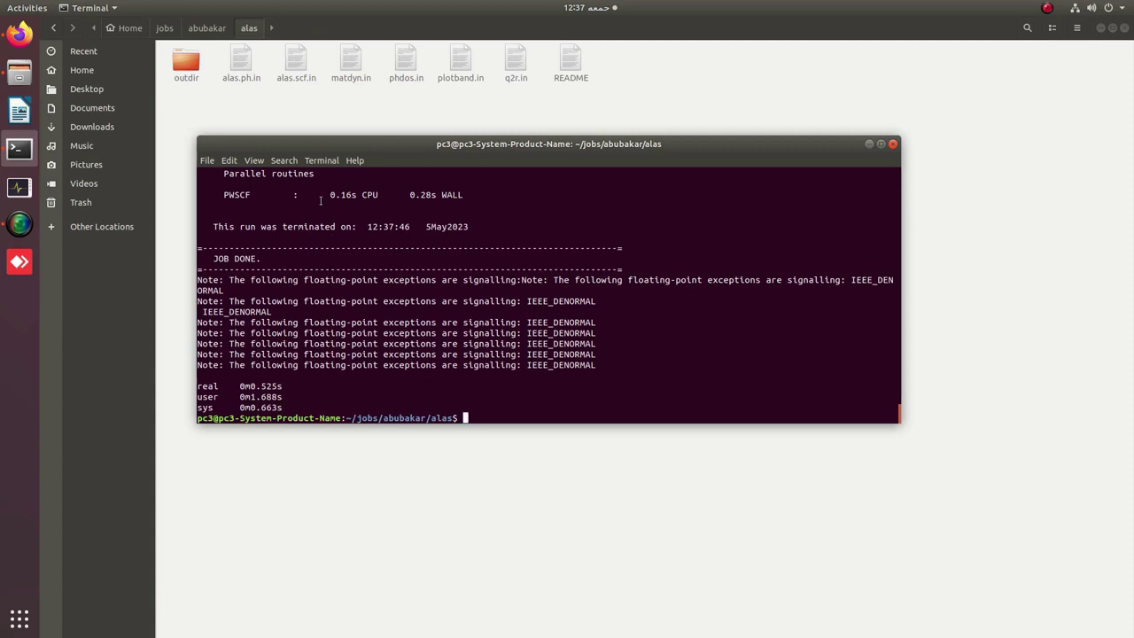
Step: Rerun the last pw.x command with its output redirected (>) into alas.scf.out
left_click(198, 82)
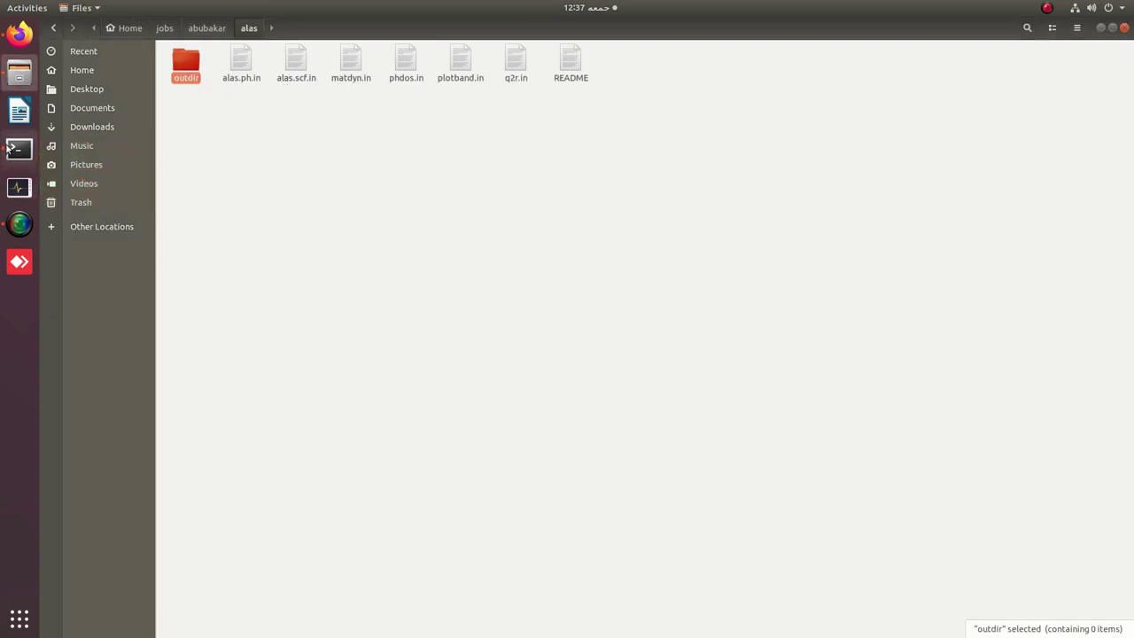
left_click(19, 148)
key("Up")
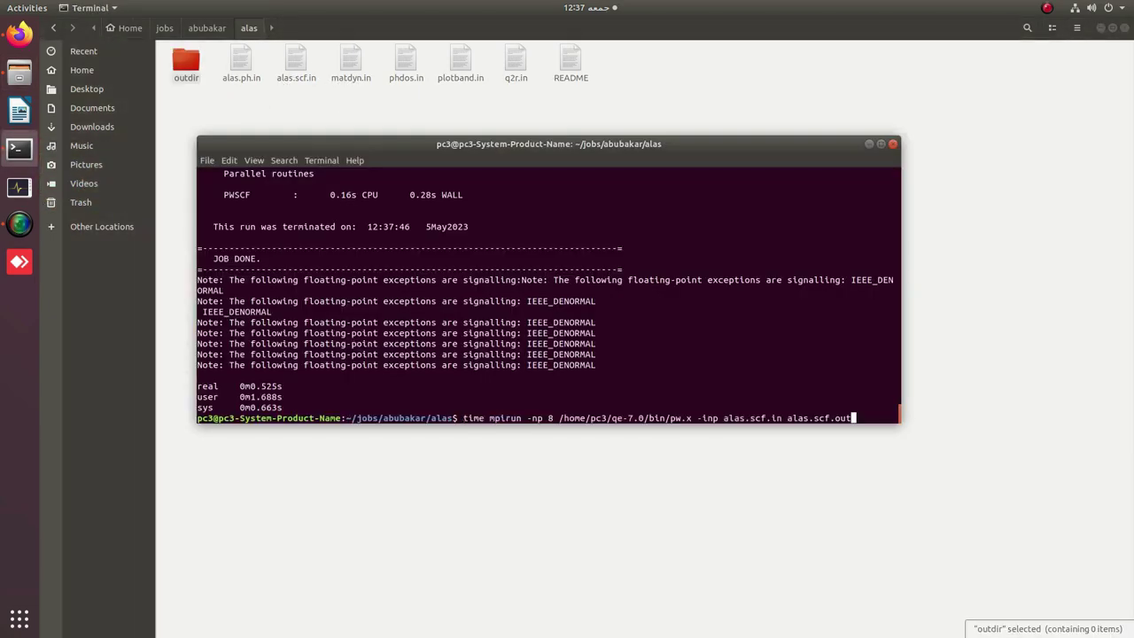
key("Left")
key("Left")
key("Left")
key("Left")
key("Left")
key("Left")
key("Left")
key("Left")
key("Left")
key("Left")
key("Left")
type(">")
key("Return")
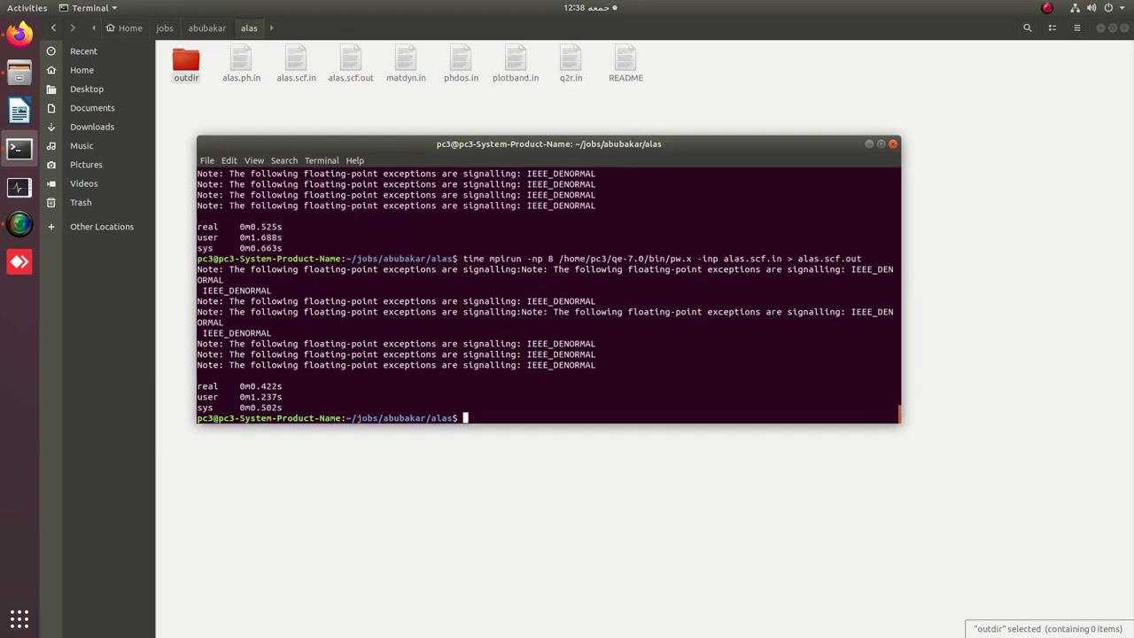
Step: Open alas.scf.out, examine the SCF iterations, total energy and highest occupied level, and close the file
left_click(344, 64)
double_click(344, 63)
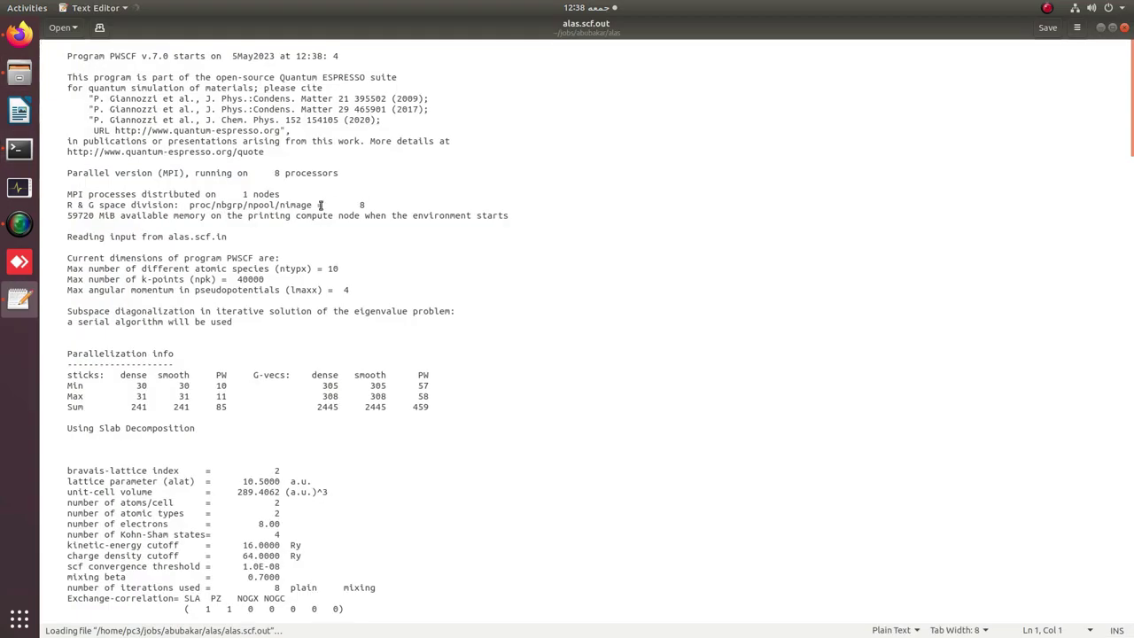
left_click_drag(1130, 80, 1131, 554)
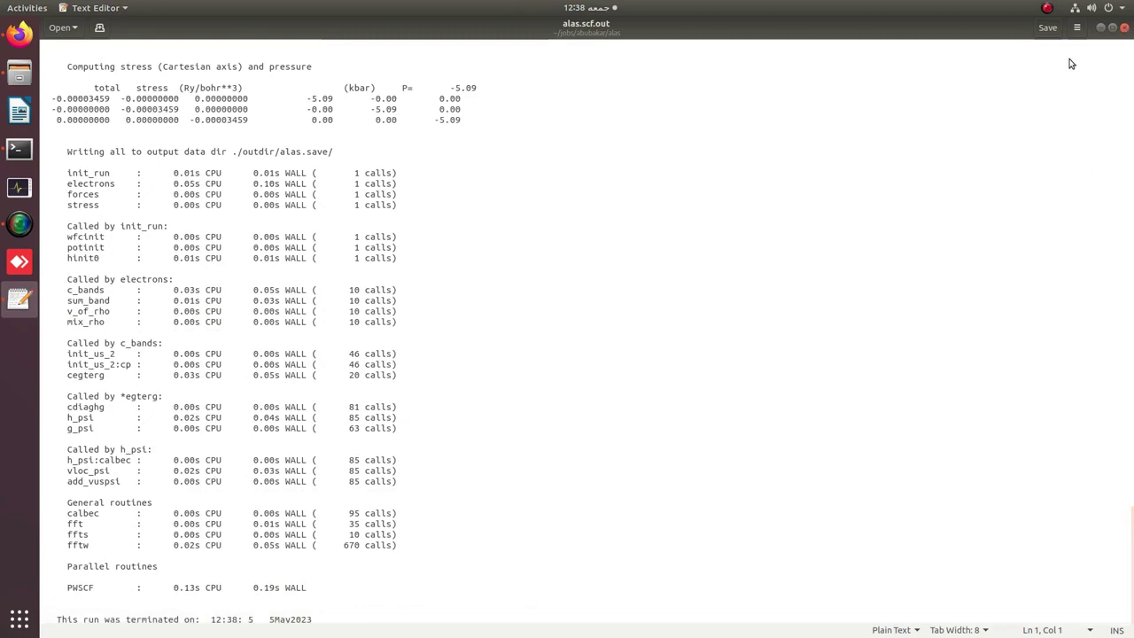
left_click(1123, 27)
double_click(345, 64)
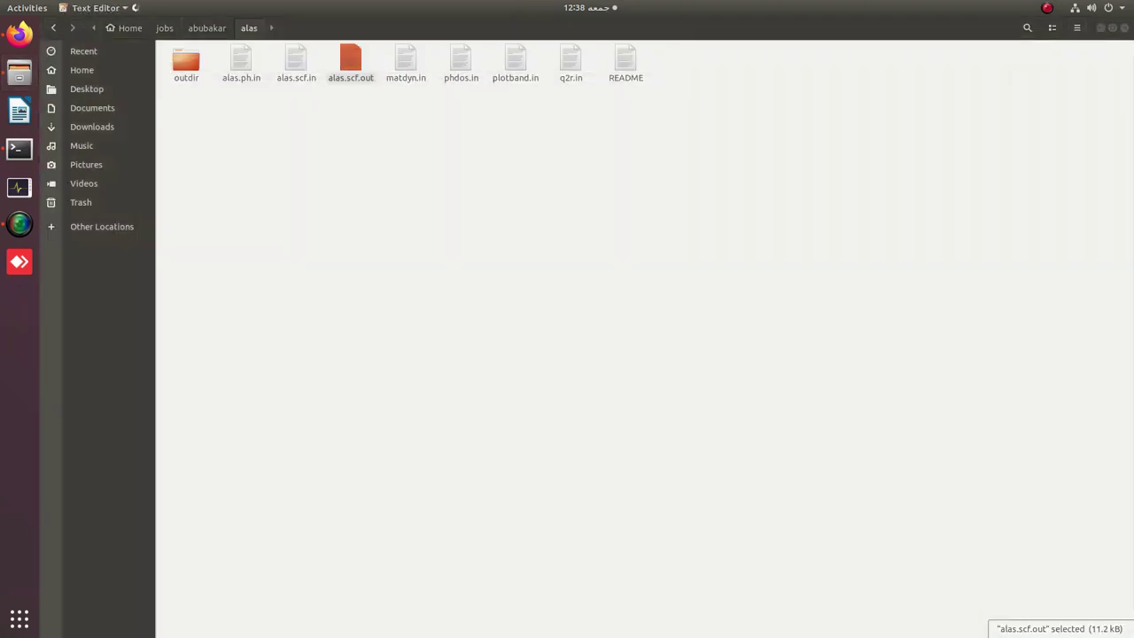
scroll(348, 361, "down", 15)
scroll(348, 361, "down", 20)
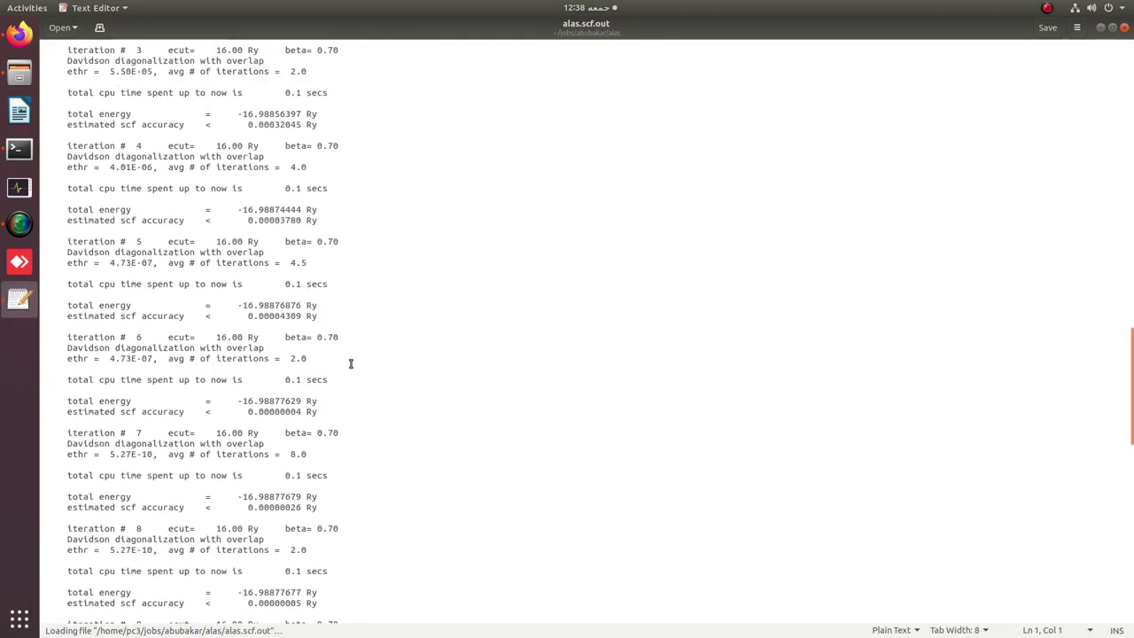
scroll(352, 363, "up", 5)
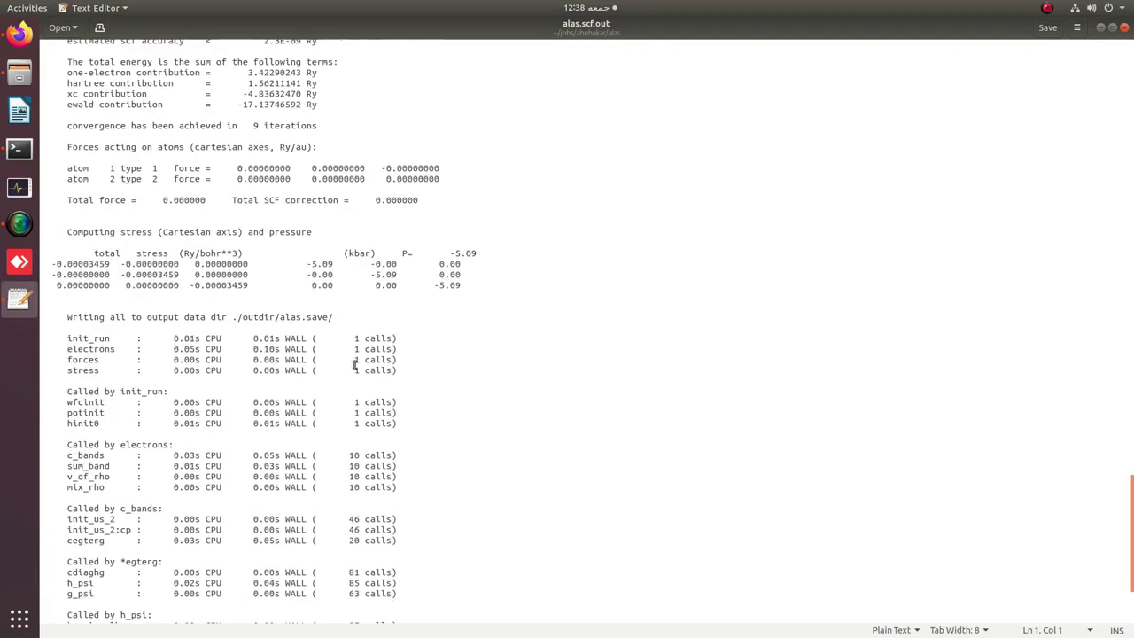
scroll(354, 364, "up", 4)
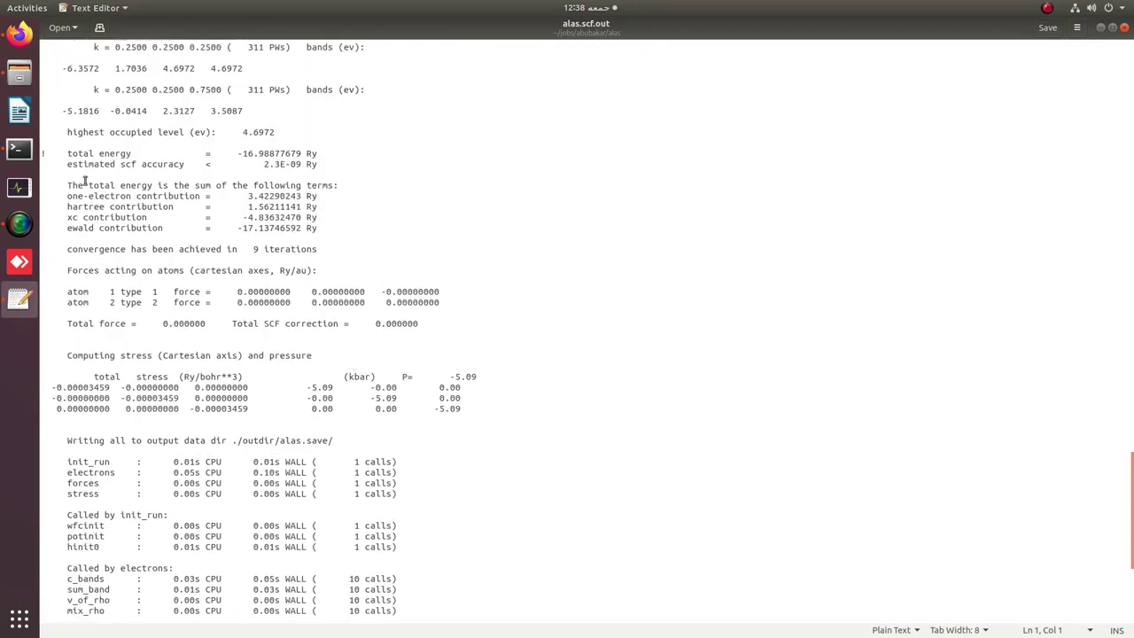
left_click_drag(237, 153, 317, 154)
left_click_drag(64, 132, 280, 132)
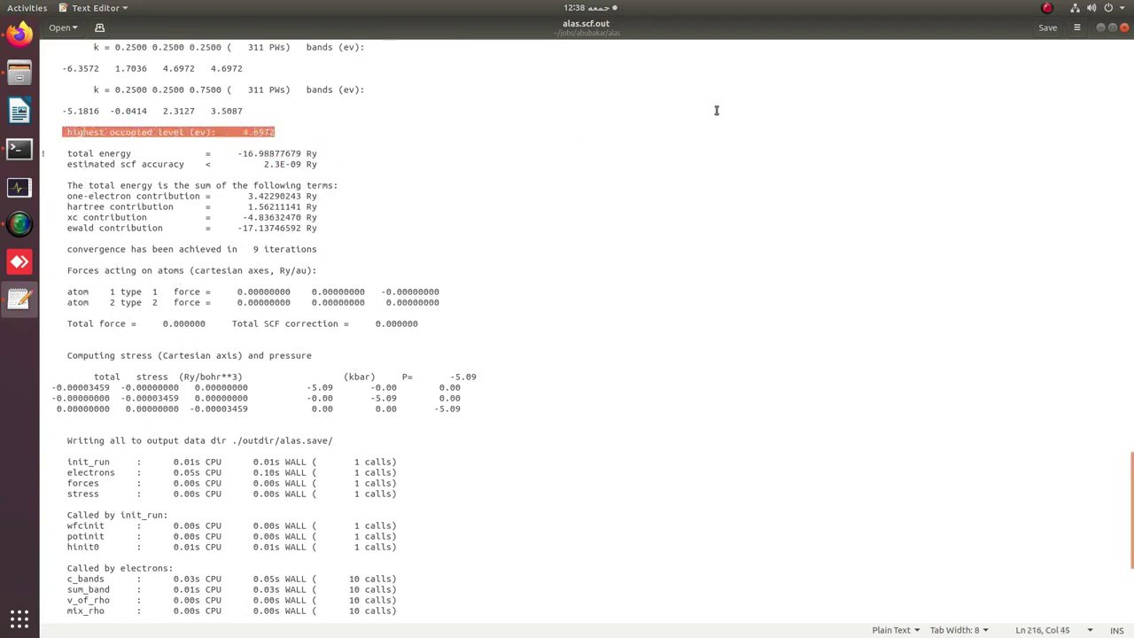
left_click(1123, 27)
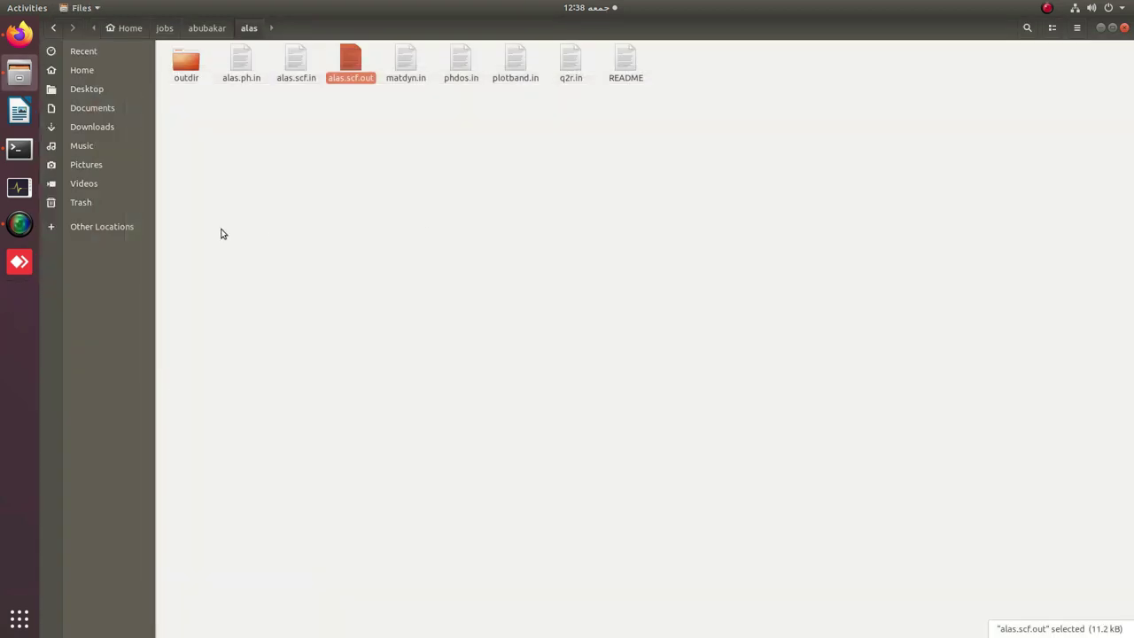
Step: Run the phonon calculation with "time mpirun -np 8 /home/pc3/qe-7.0/bin/ph.x -inp alas.ph.in > alas.ph.out"
left_click(19, 149)
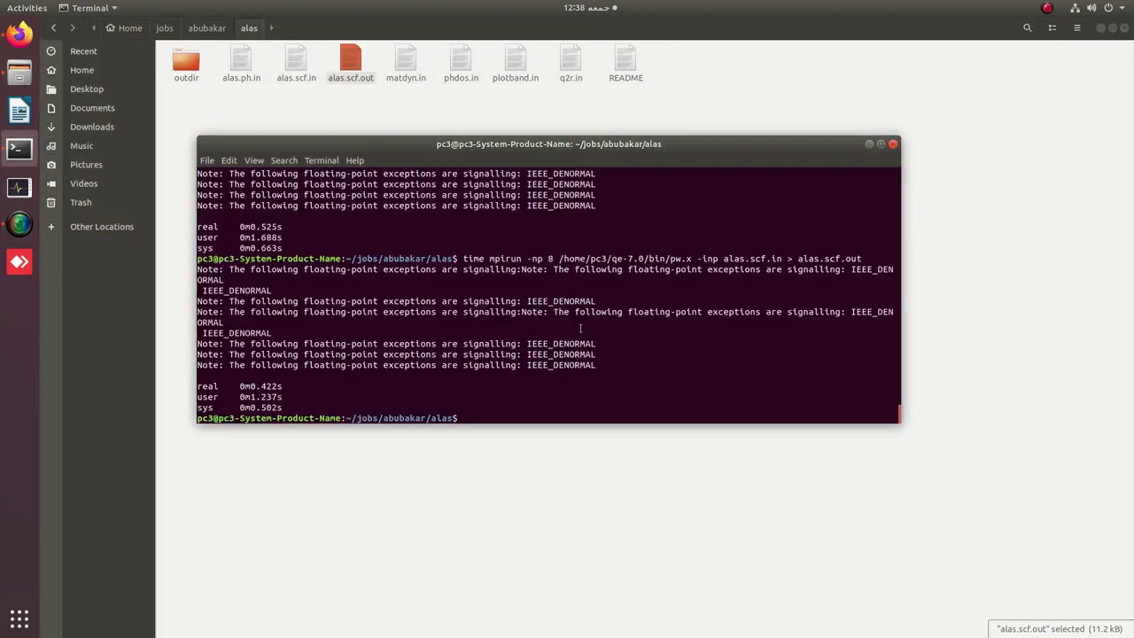
key("Up")
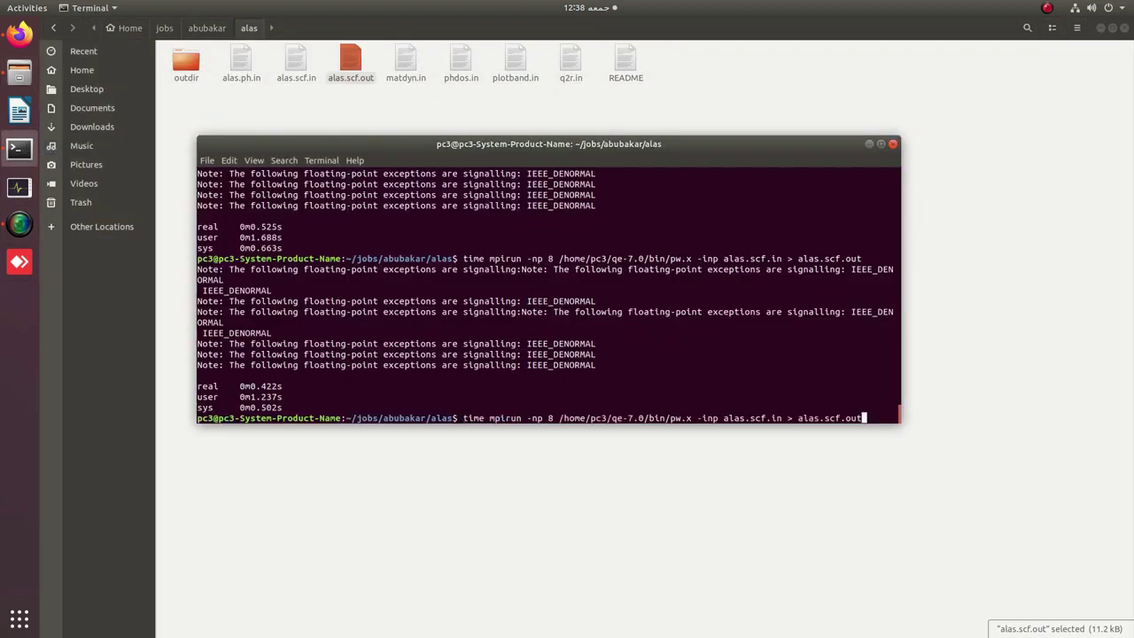
key("BackSpace")
key("BackSpace")
key("BackSpace")
key("BackSpace")
key("BackSpace")
key("BackSpace")
key("BackSpace")
key("BackSpace")
key("BackSpace")
key("BackSpace")
key("BackSpace")
key("BackSpace")
key("BackSpace")
key("BackSpace")
key("BackSpace")
key("BackSpace")
key("BackSpace")
key("BackSpace")
key("BackSpace")
key("BackSpace")
key("BackSpace")
key("BackSpace")
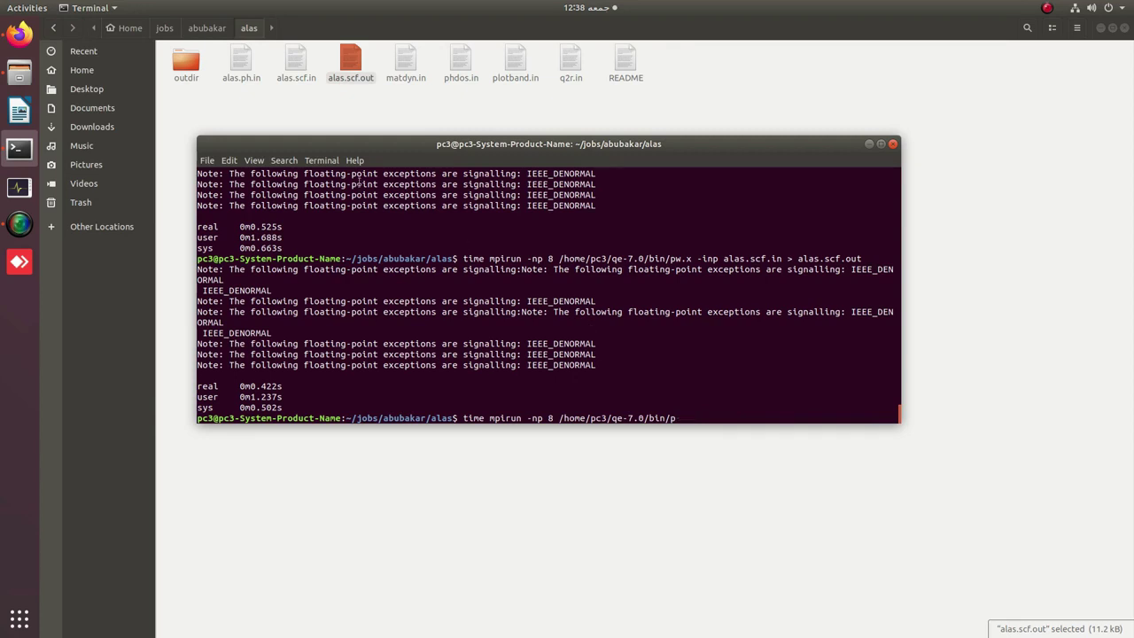
left_click(241, 63)
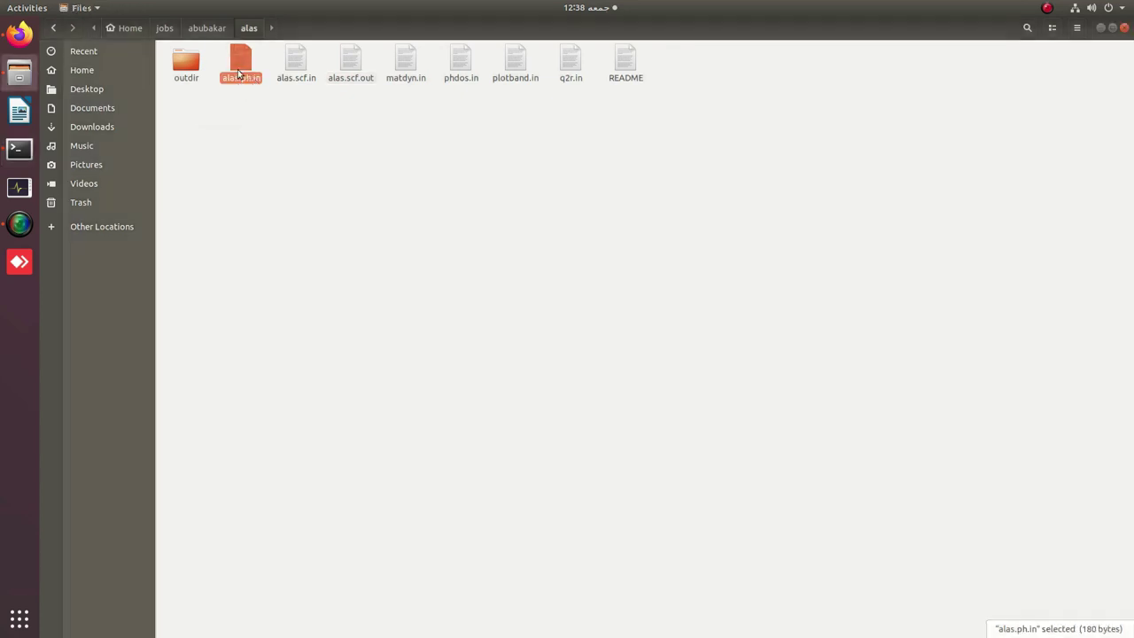
left_click(20, 148)
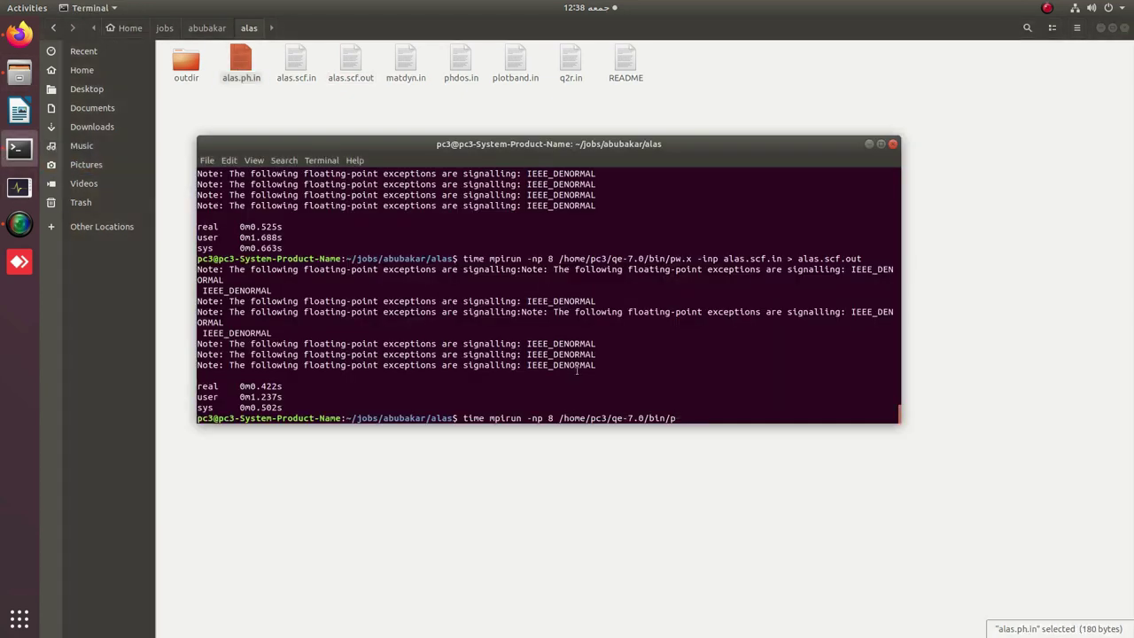
type("h.x")
type("-inp alas.ph.")
key("Tab")
type("> alas.ph.out")
key("Return")
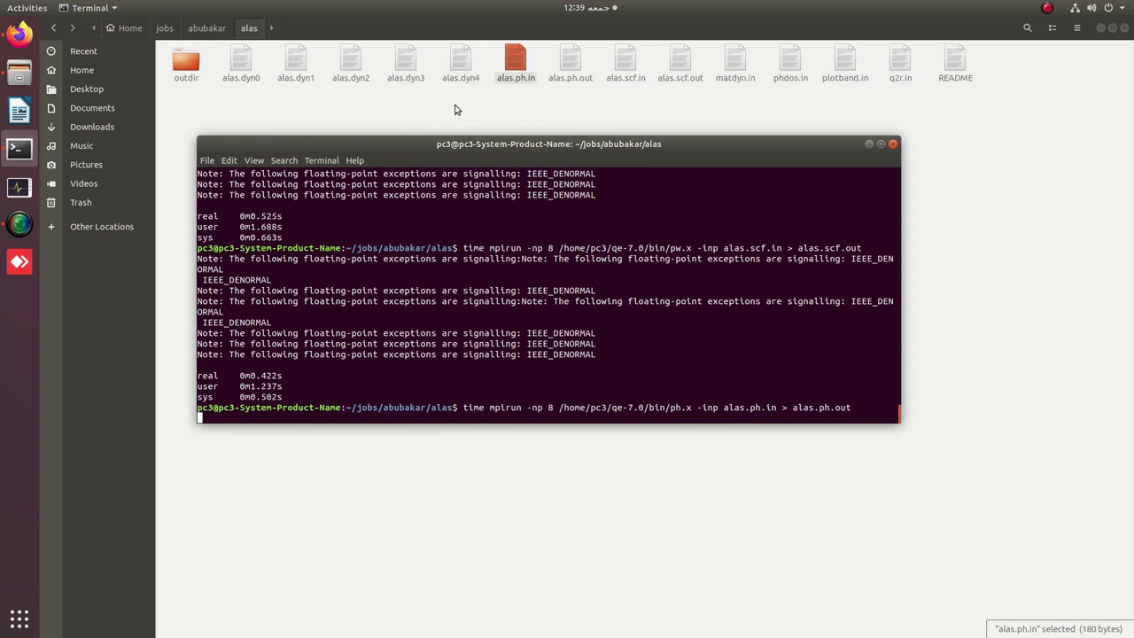
Step: Open alas.dyn0, examine its q-point grid and q-point list, close it, and return to the terminal
double_click(241, 62)
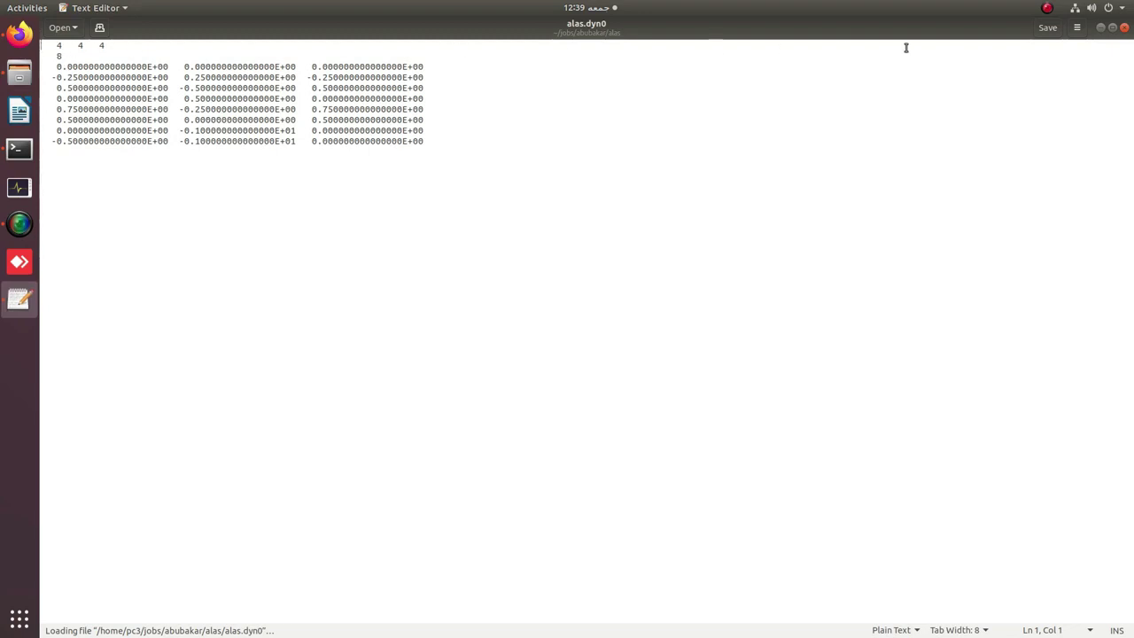
left_click(1100, 30)
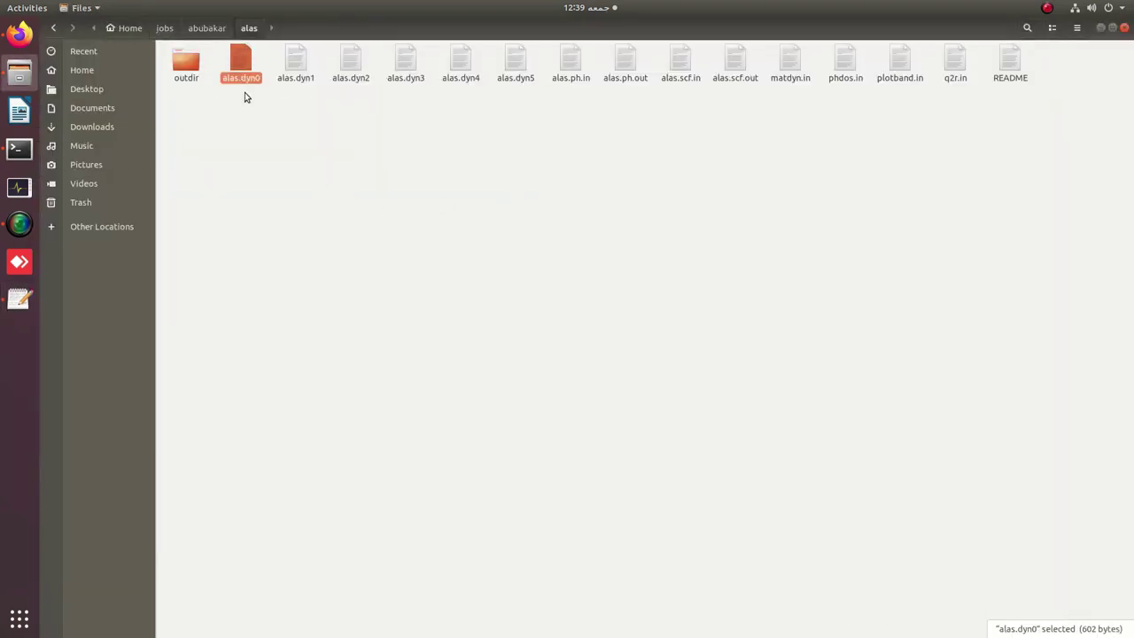
double_click(243, 69)
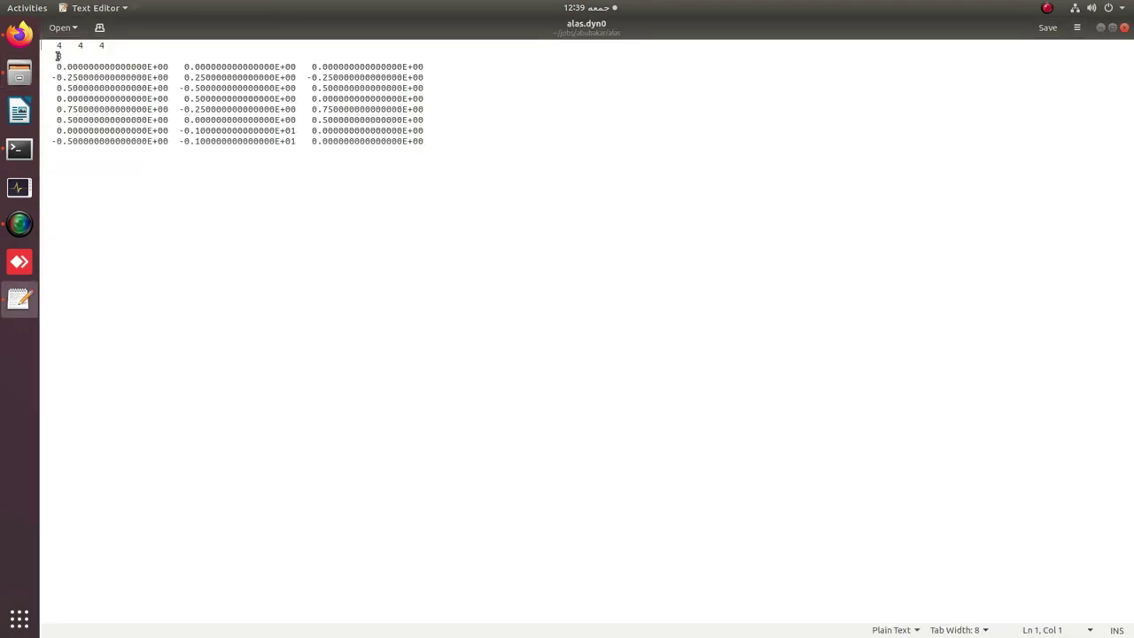
key("Right")
key("ctrl+q")
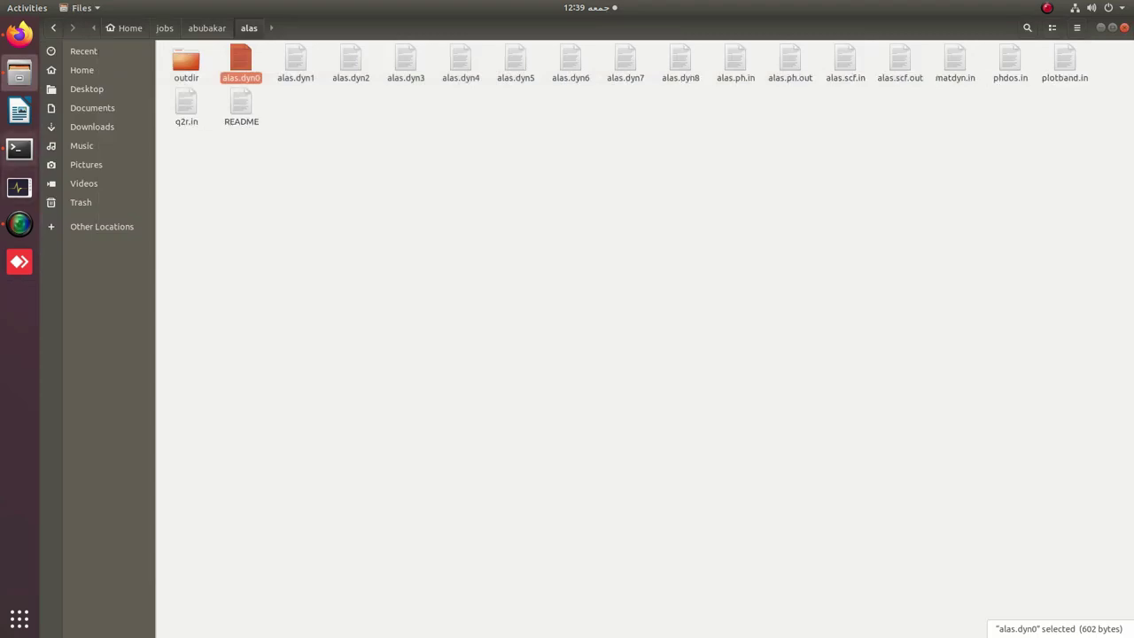
left_click(19, 148)
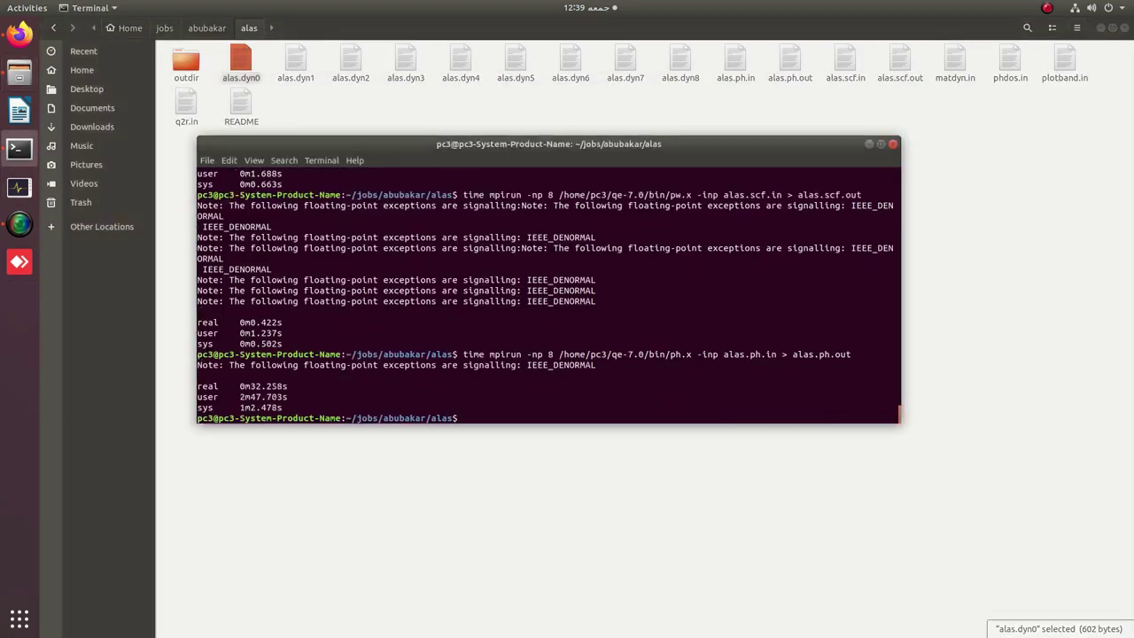
Step: Recall the last ph.x command at the prompt and trim it back to "time mpirun -np 8 /home/pc3/qe-7.0/bin/"
left_click_drag(397, 151, 442, 210)
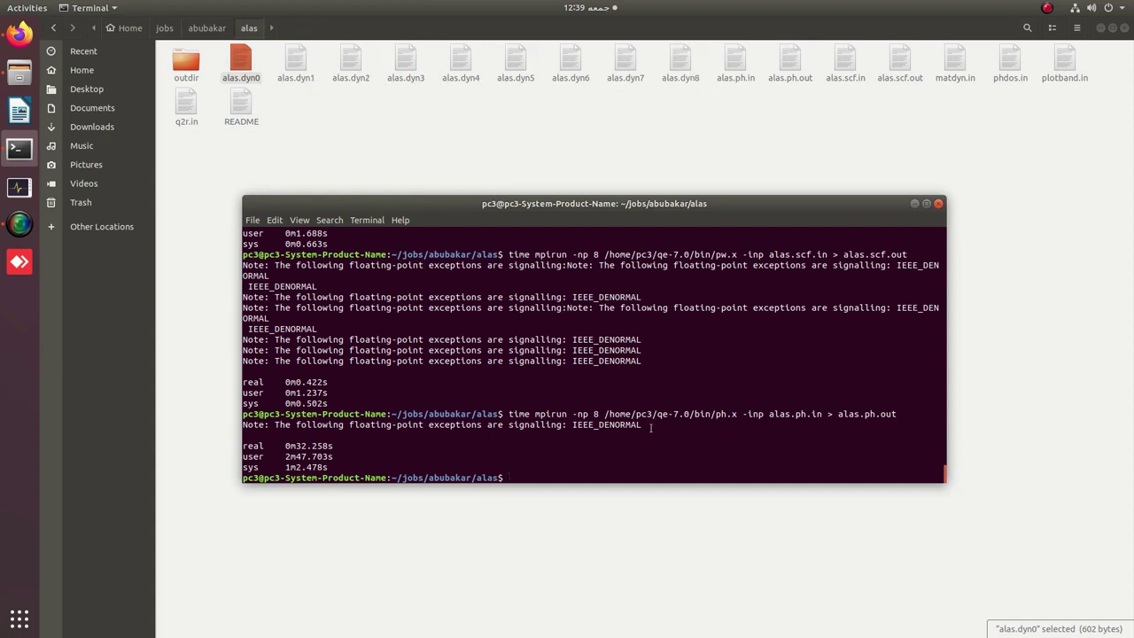
left_click(584, 413)
left_click_drag(509, 413, 896, 415)
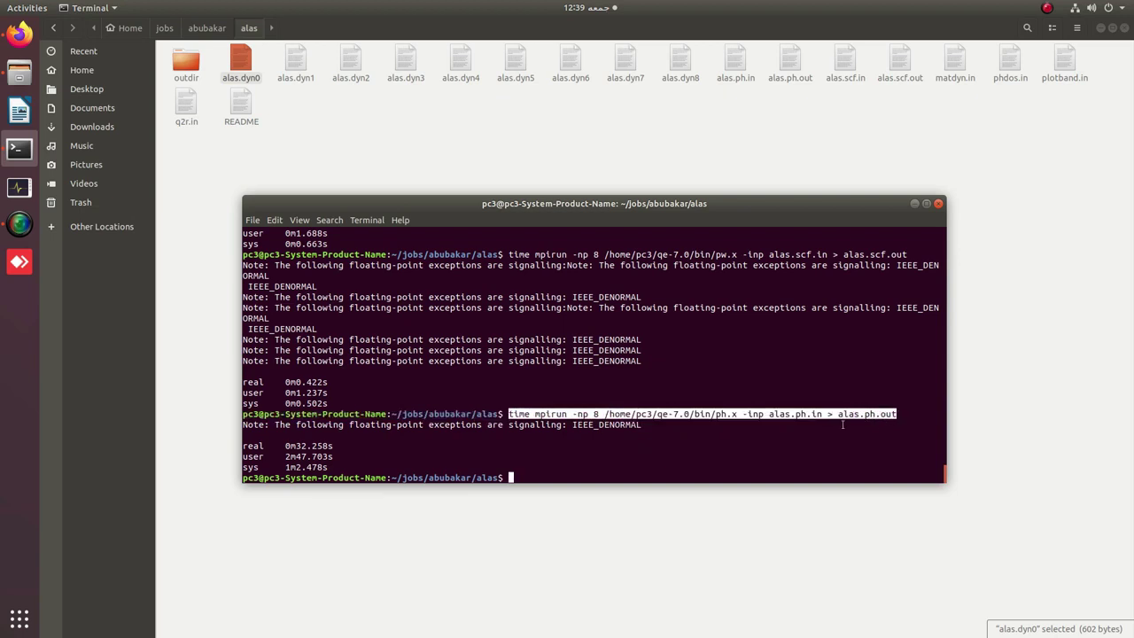
left_click(520, 476)
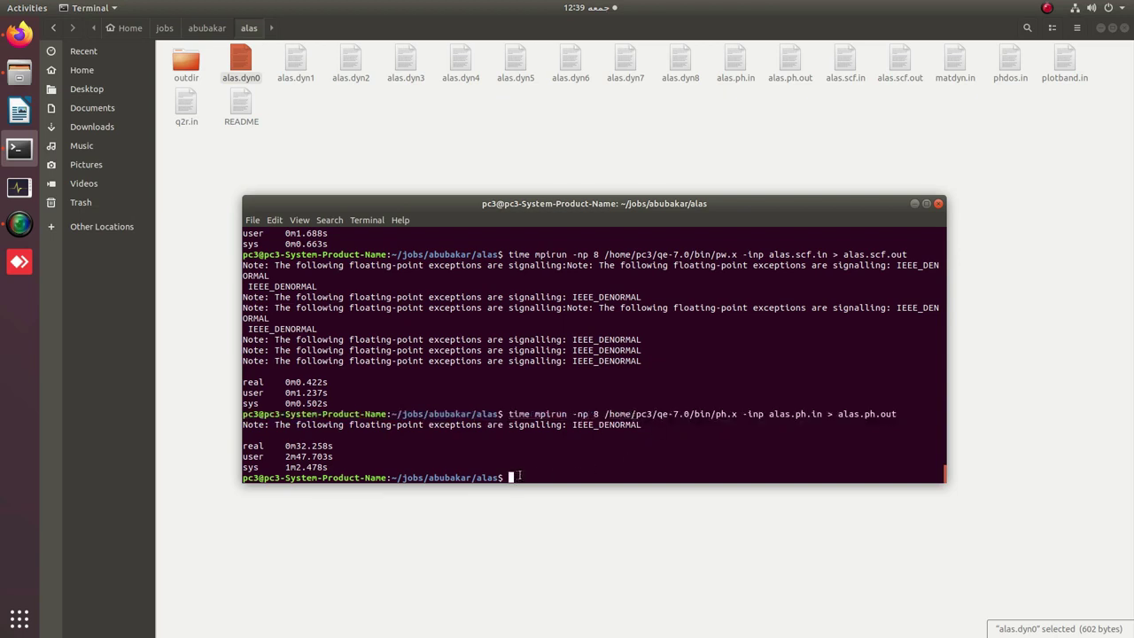
key("Up")
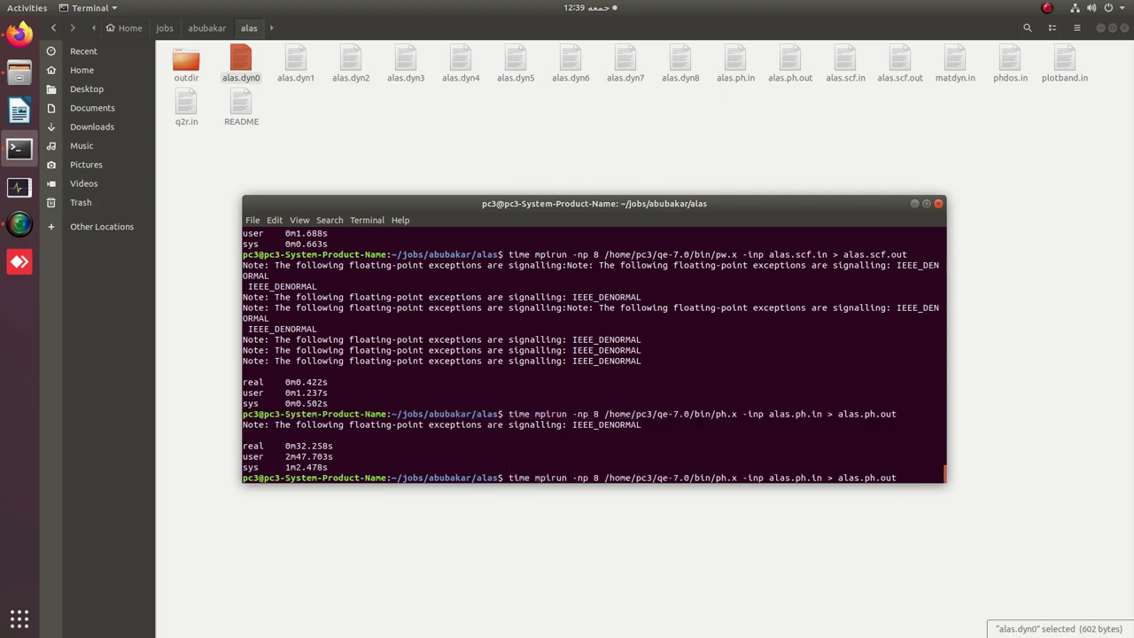
key("BackSpace")
key("BackSpace")
key("BackSpace")
key("BackSpace")
key("BackSpace")
key("BackSpace")
key("BackSpace")
key("BackSpace")
key("BackSpace")
key("BackSpace")
key("BackSpace")
key("BackSpace")
key("BackSpace")
key("BackSpace")
key("BackSpace")
key("BackSpace")
key("BackSpace")
key("BackSpace")
key("BackSpace")
key("BackSpace")
key("BackSpace")
key("BackSpace")
key("BackSpace")
key("BackSpace")
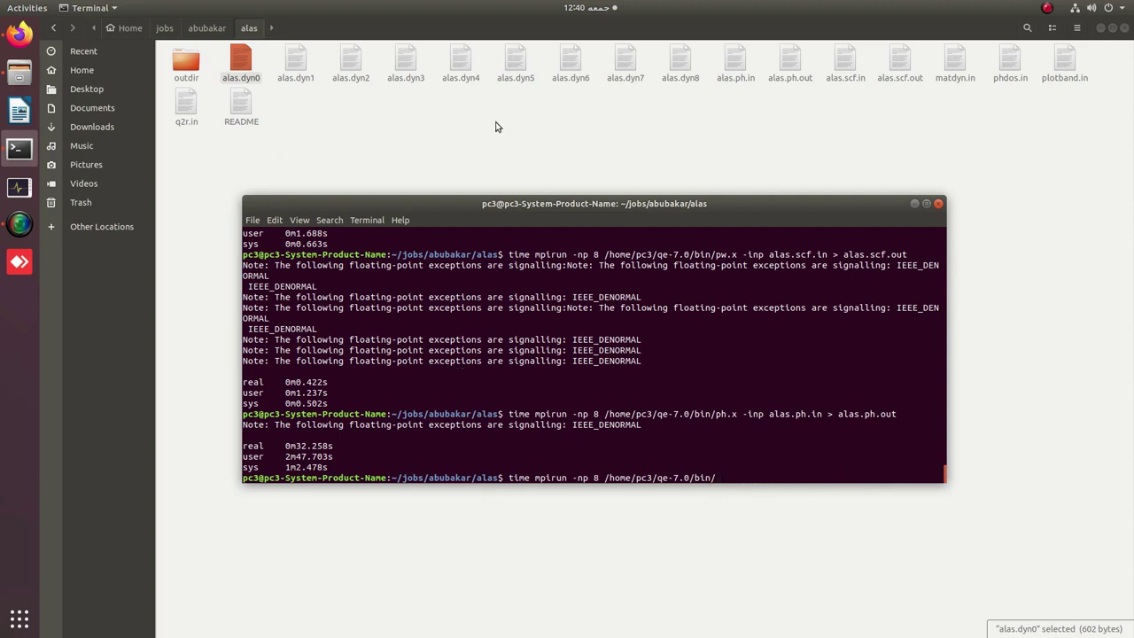
Step: Open q2r.in, examine the force-constants file name set by flfrc, and close the file
double_click(182, 112)
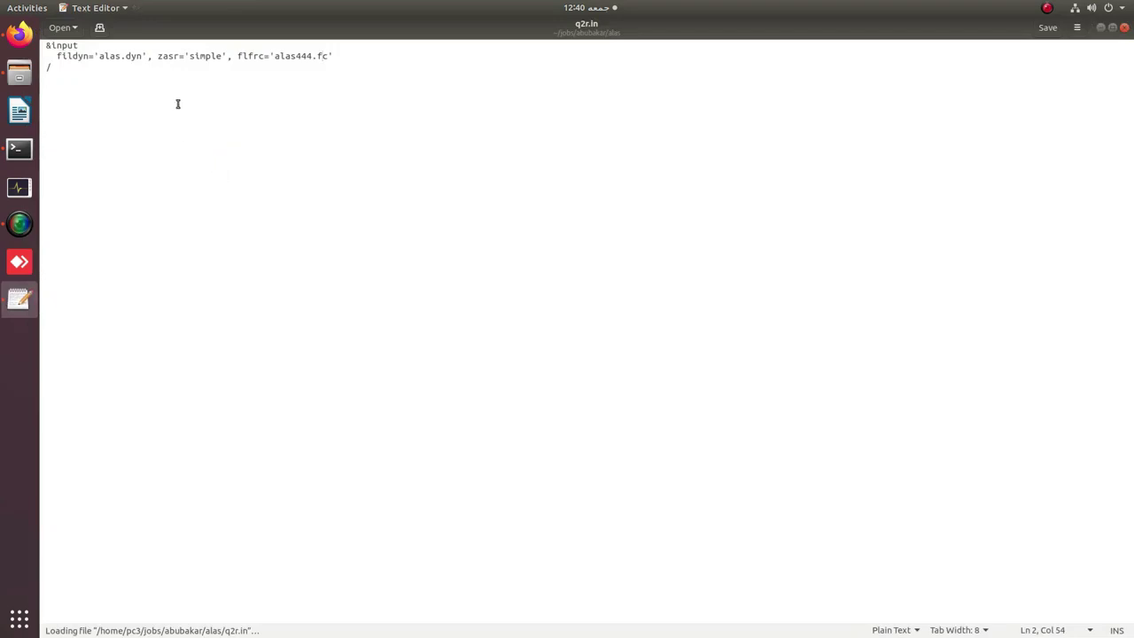
left_click_drag(327, 54, 279, 57)
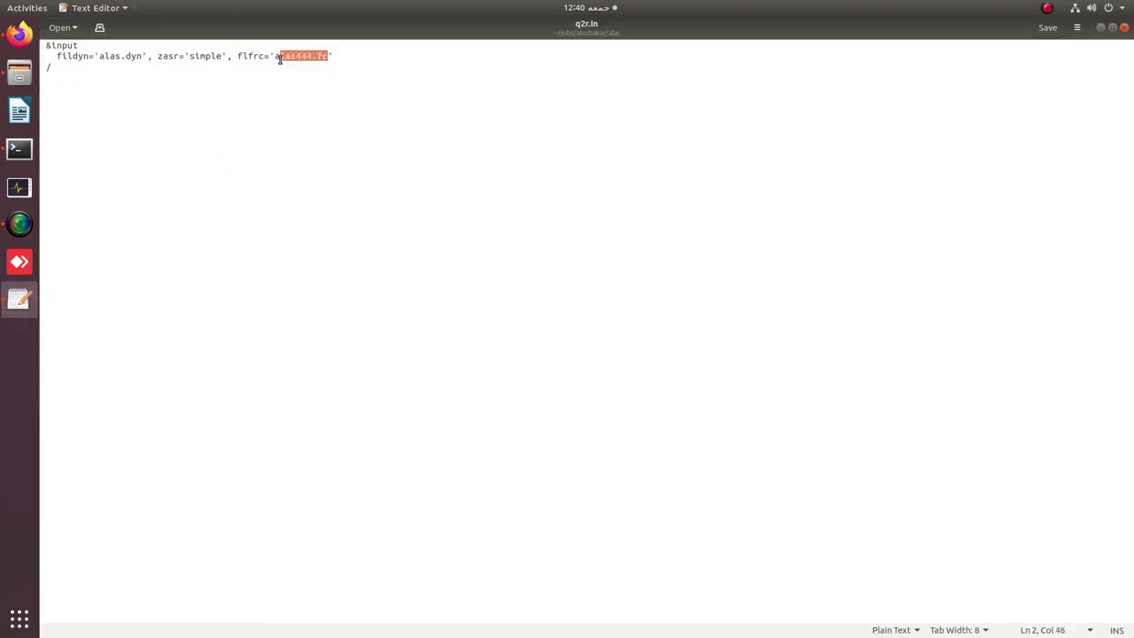
left_click(1122, 27)
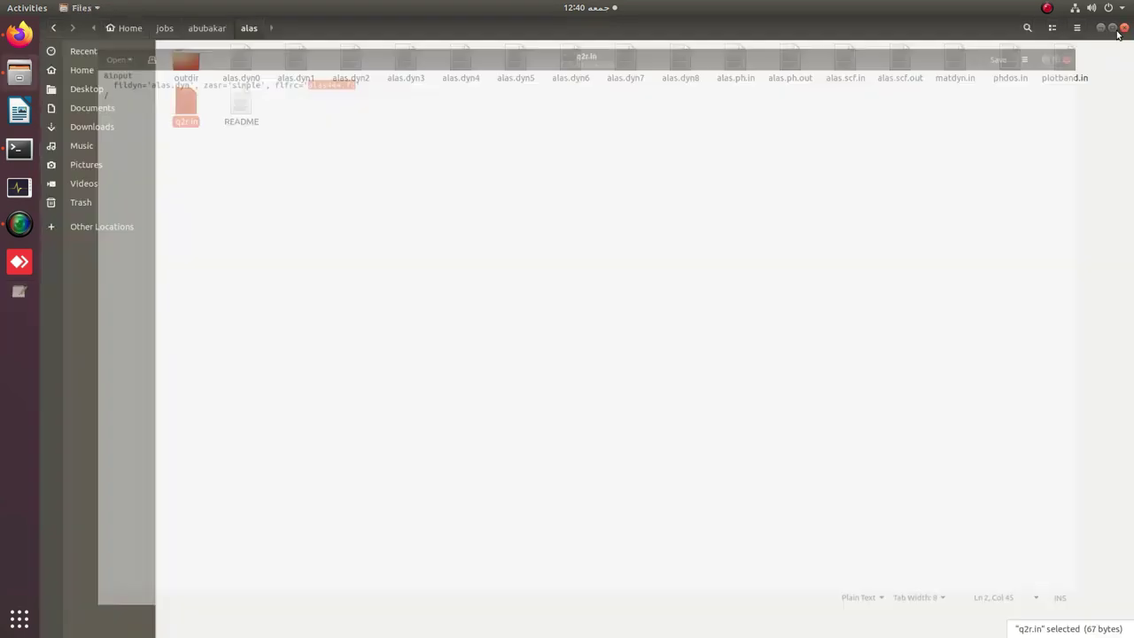
Step: Back in the terminal, complete the pending command with "q2r.x -inp q2r.in > q2r.out" and run it
left_click(20, 149)
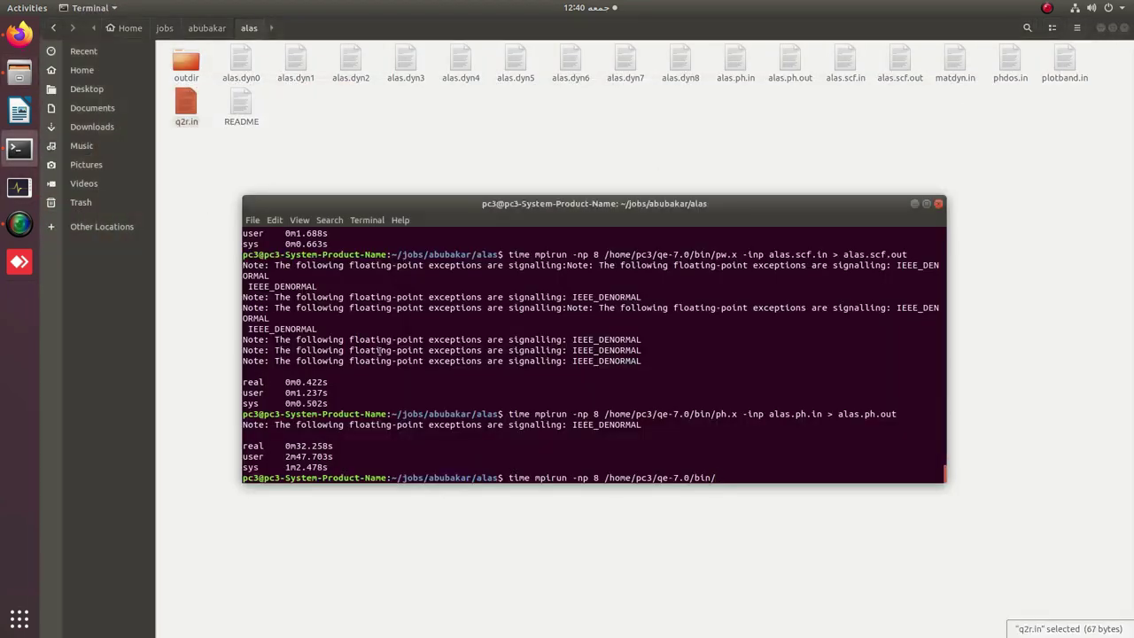
type("q2r.x -inp q2r.in > q2r.out")
key("Return")
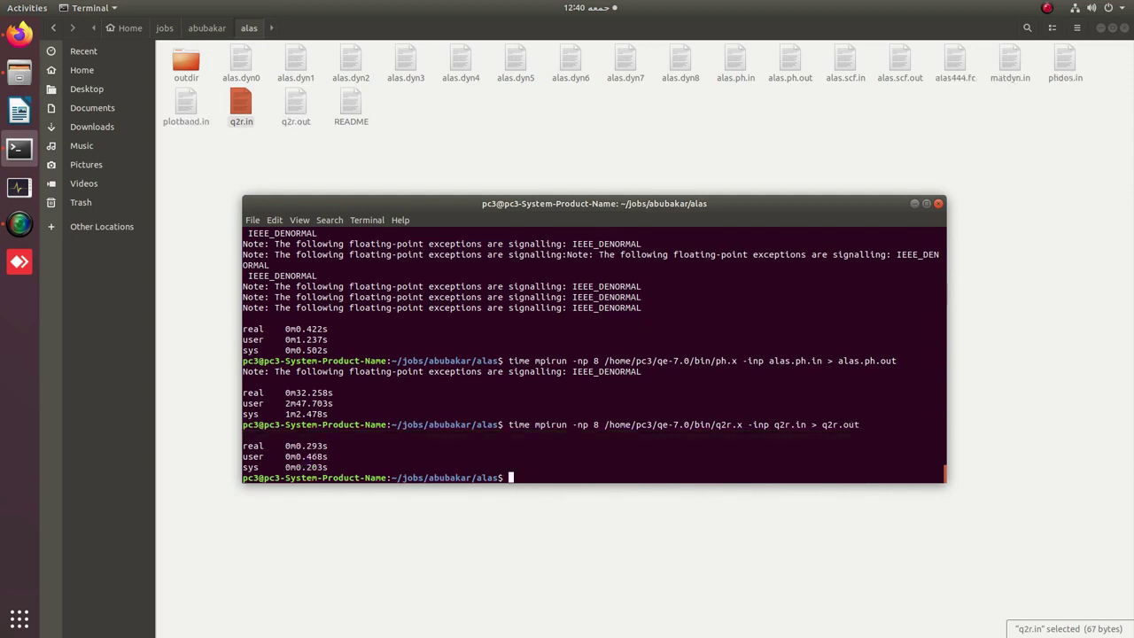
Step: Open the force-constants file alas444.fc, examine its contents, and close it
left_click(954, 69)
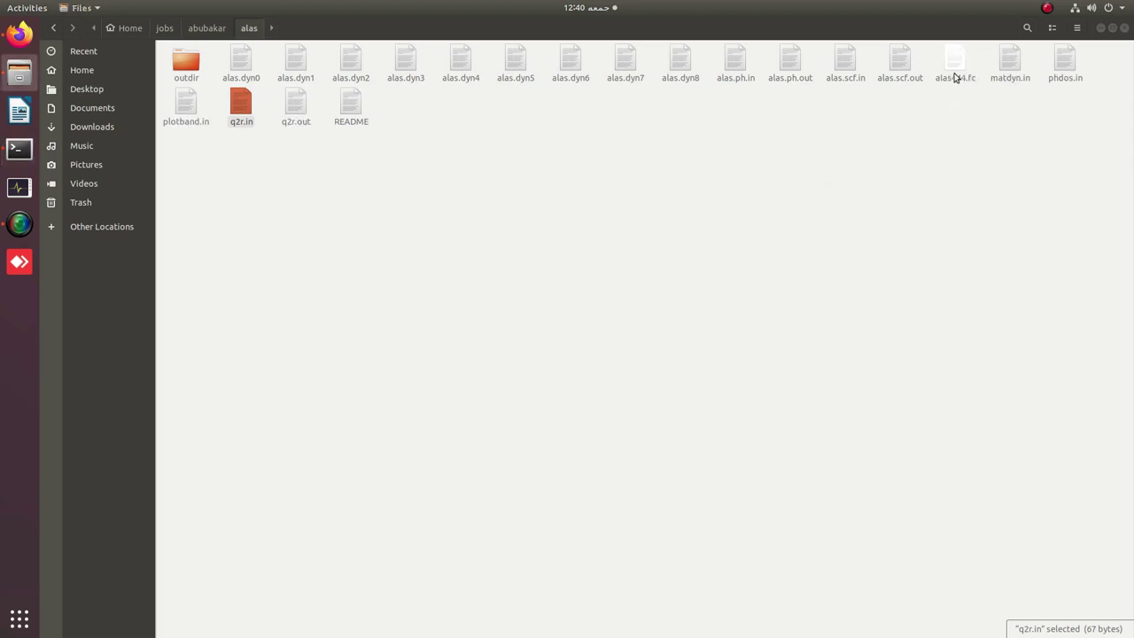
left_click(954, 69)
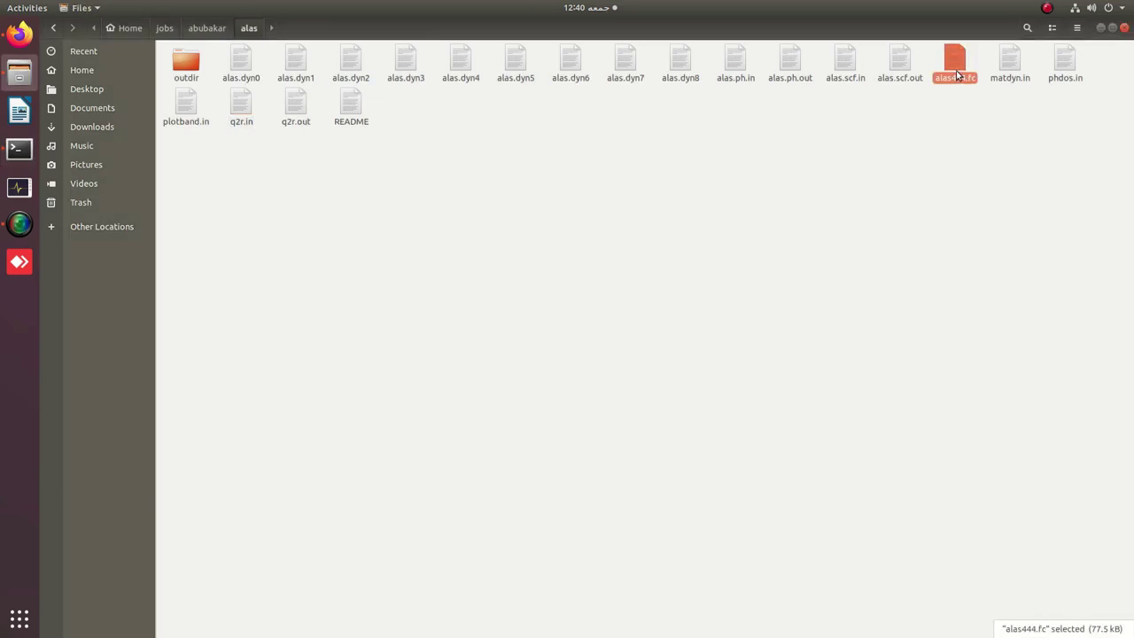
double_click(956, 76)
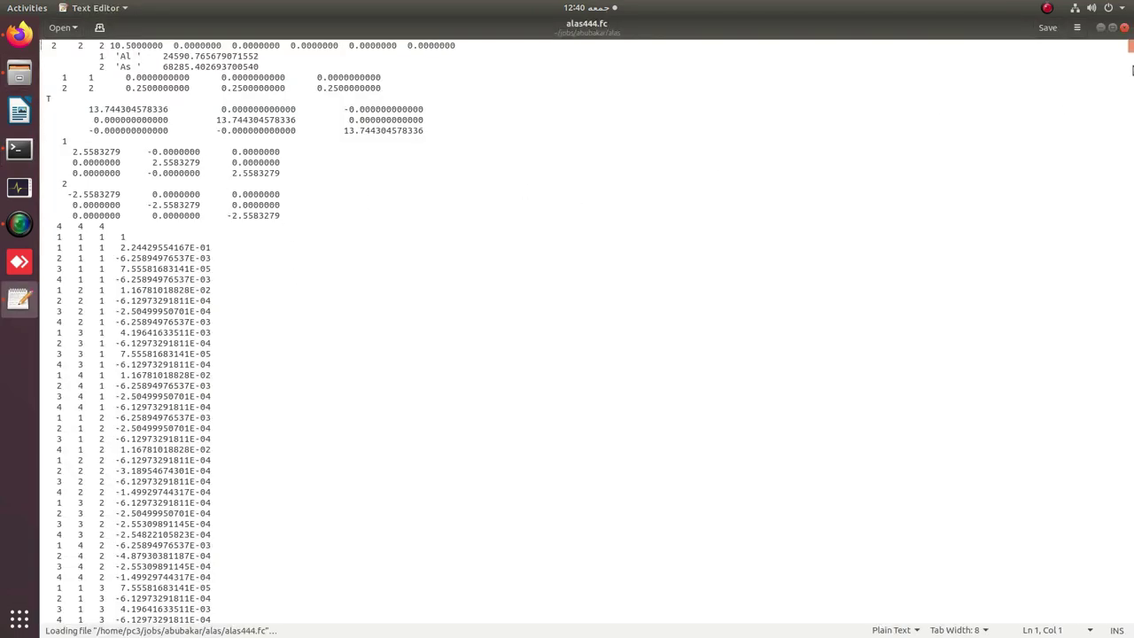
left_click(1124, 27)
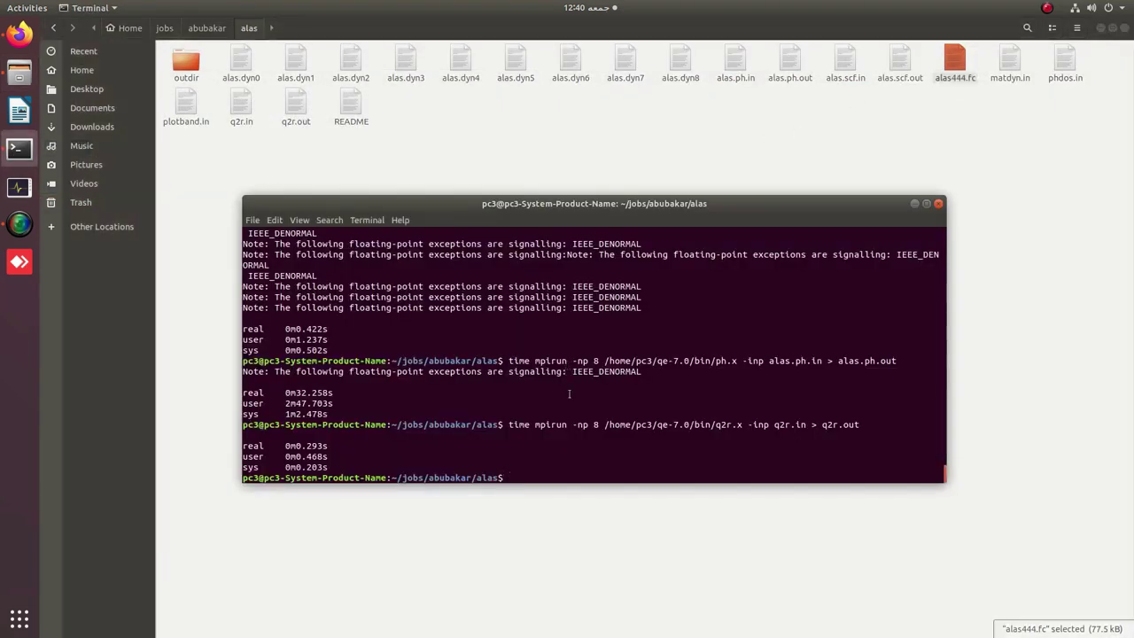
Step: Edit the recalled q2r.x command into "time mpirun -np 8 /home/pc3/qe-7.0/bin/matdyn.x -inp matdyn.in > matdyn.out" and run it
key("Up")
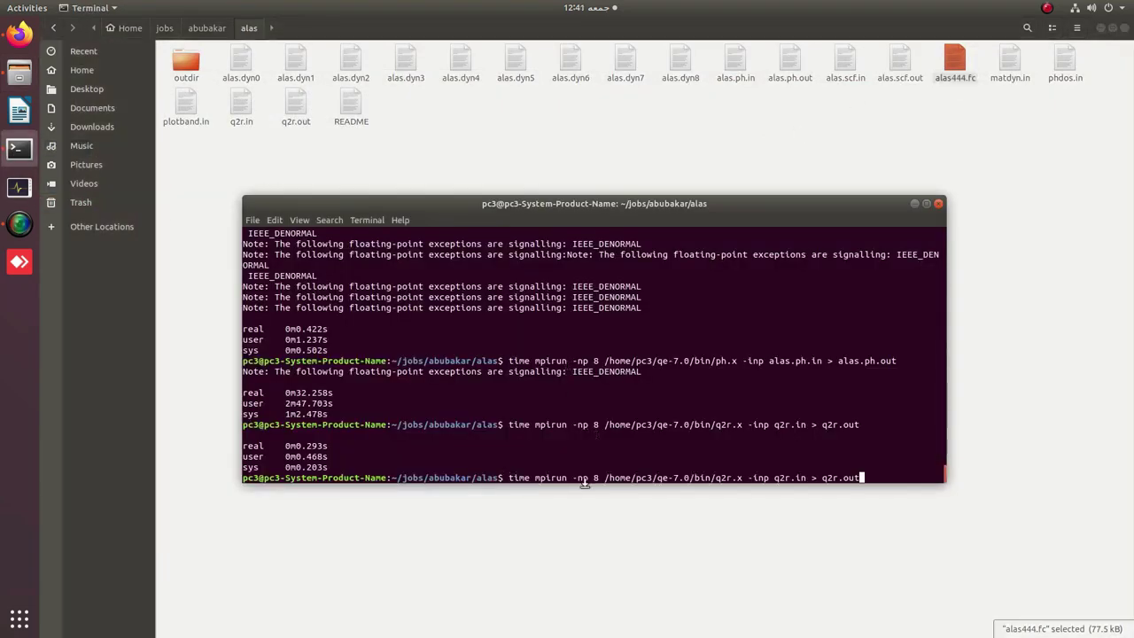
key("BackSpace")
key("BackSpace")
key("BackSpace")
key("BackSpace")
key("BackSpace")
key("BackSpace")
key("BackSpace")
key("BackSpace")
key("BackSpace")
key("BackSpace")
key("BackSpace")
key("BackSpace")
key("BackSpace")
key("BackSpace")
key("BackSpace")
key("BackSpace")
key("BackSpace")
key("BackSpace")
key("BackSpace")
key("BackSpace")
key("BackSpace")
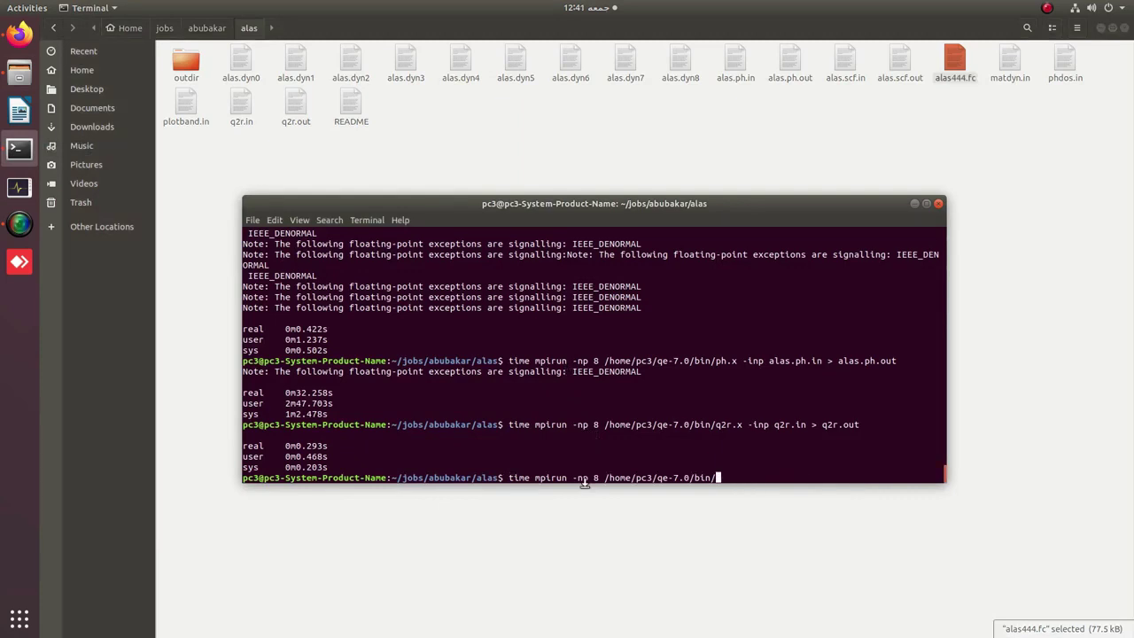
type("matdyn.x -inp")
type("matdyn.in > ")
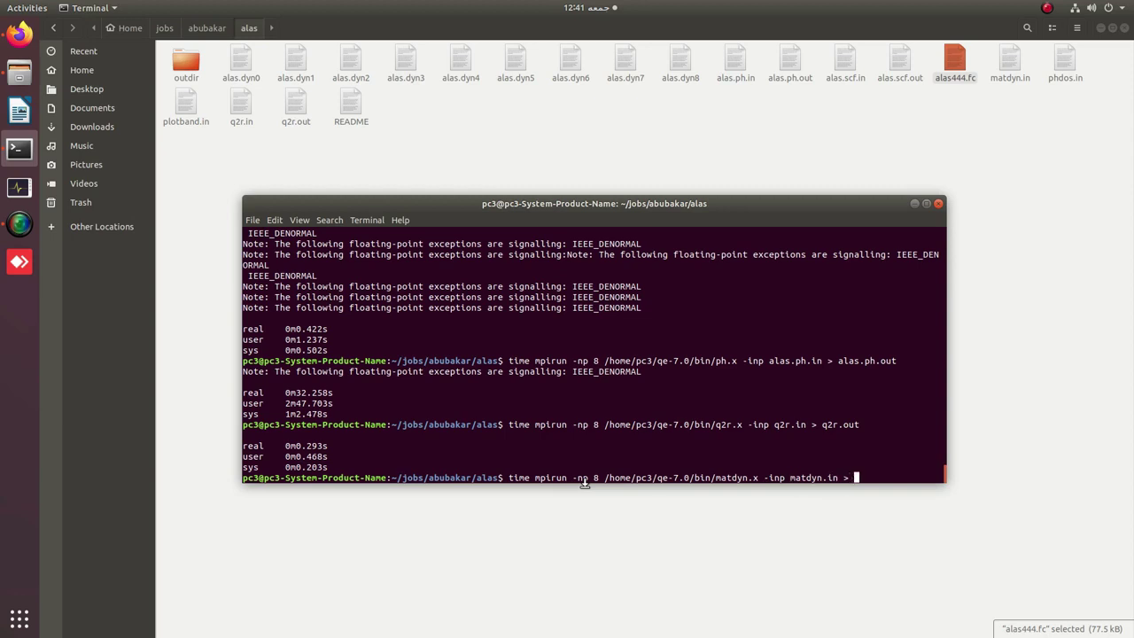
type("matdyn.in")
key("BackSpace")
key("BackSpace")
key("BackSpace")
type("out")
key("Return")
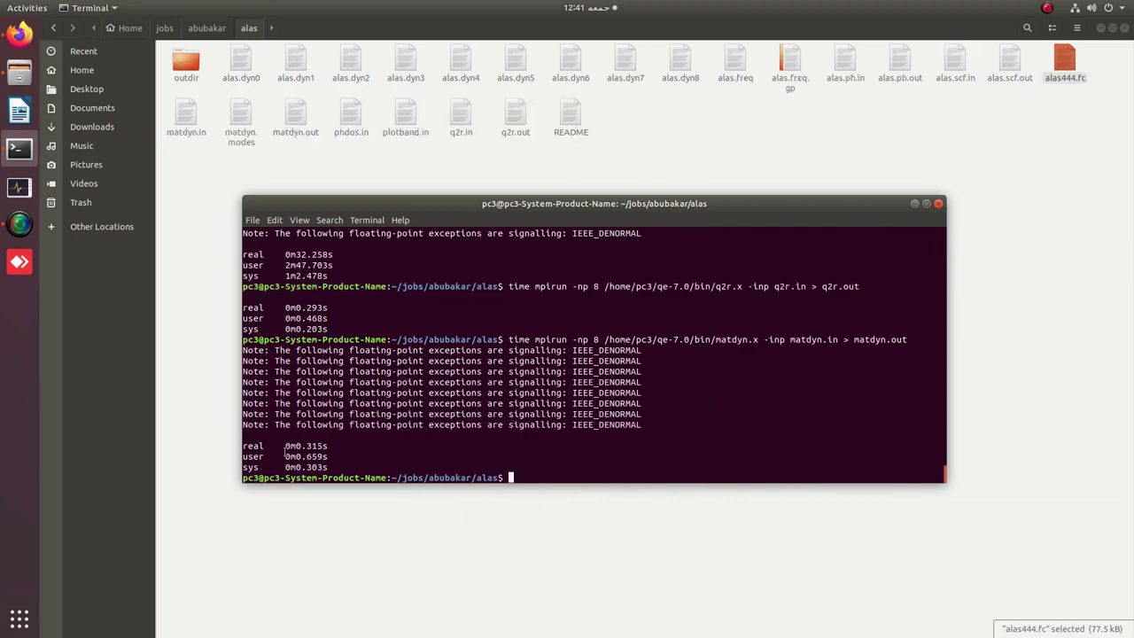
Step: Open alas.freq.gp, examine its columns of phonon frequencies, and close the file
left_click(788, 77)
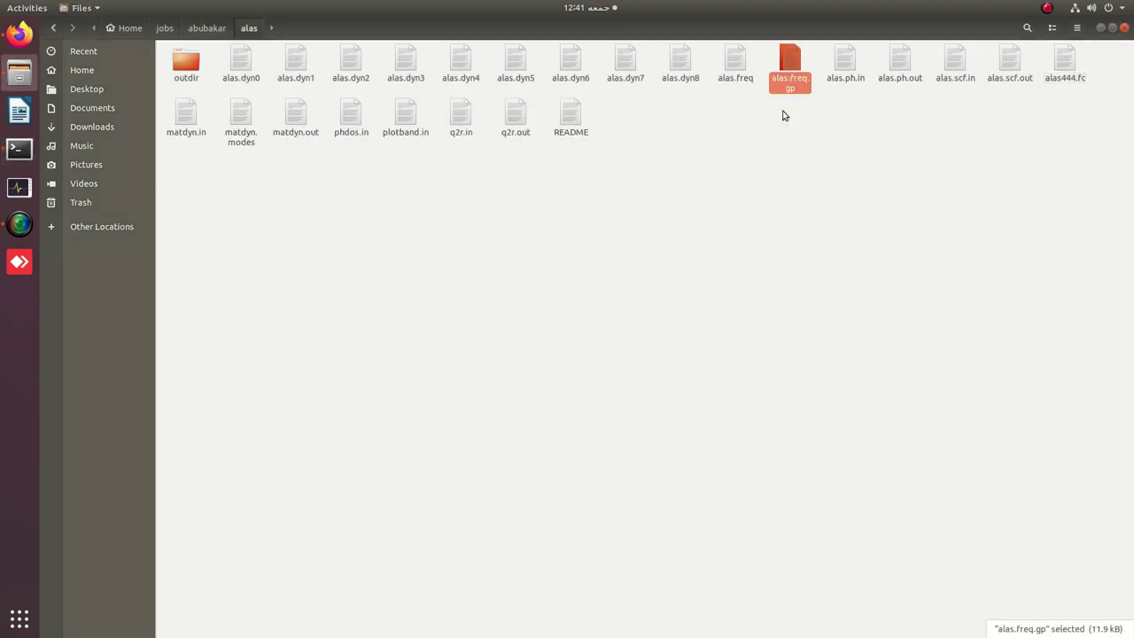
double_click(791, 59)
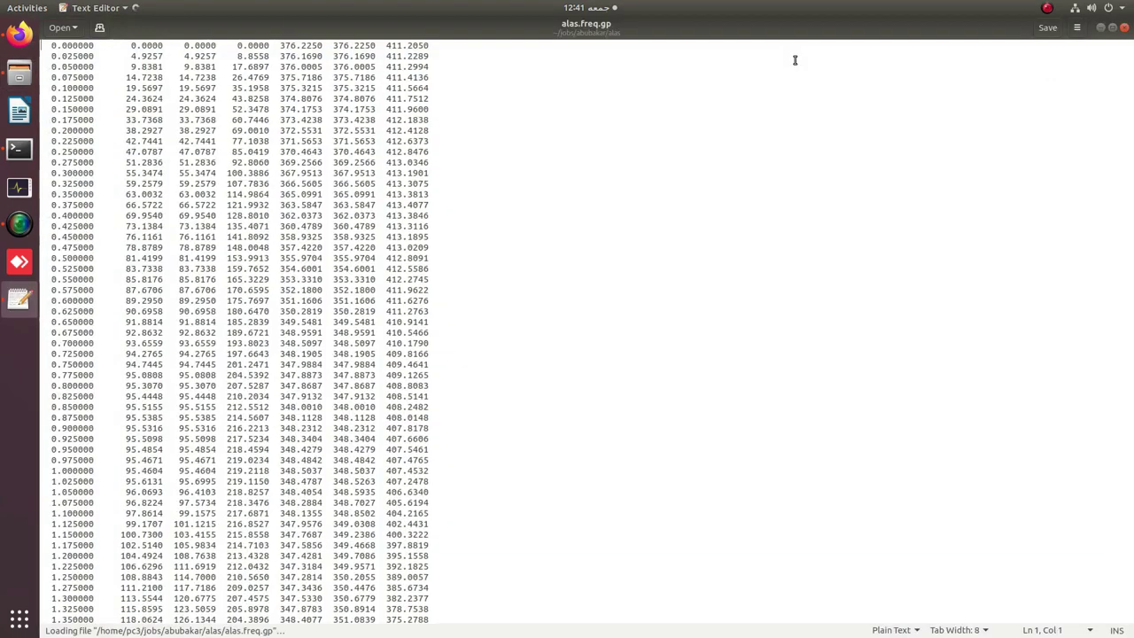
scroll(87, 199, "down", 20)
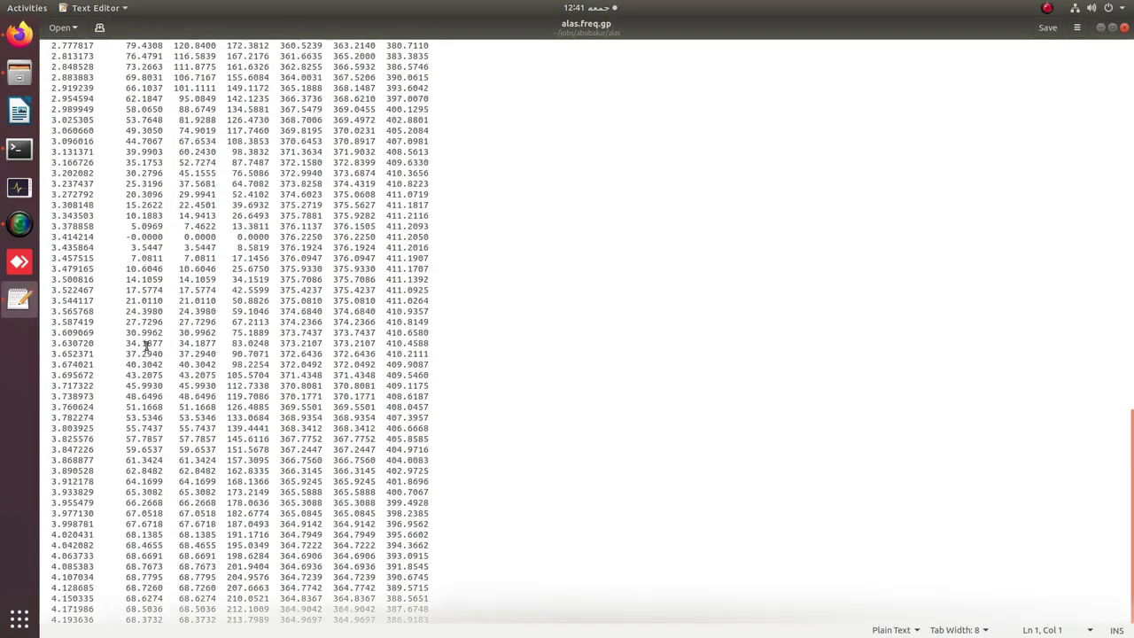
left_click(1124, 28)
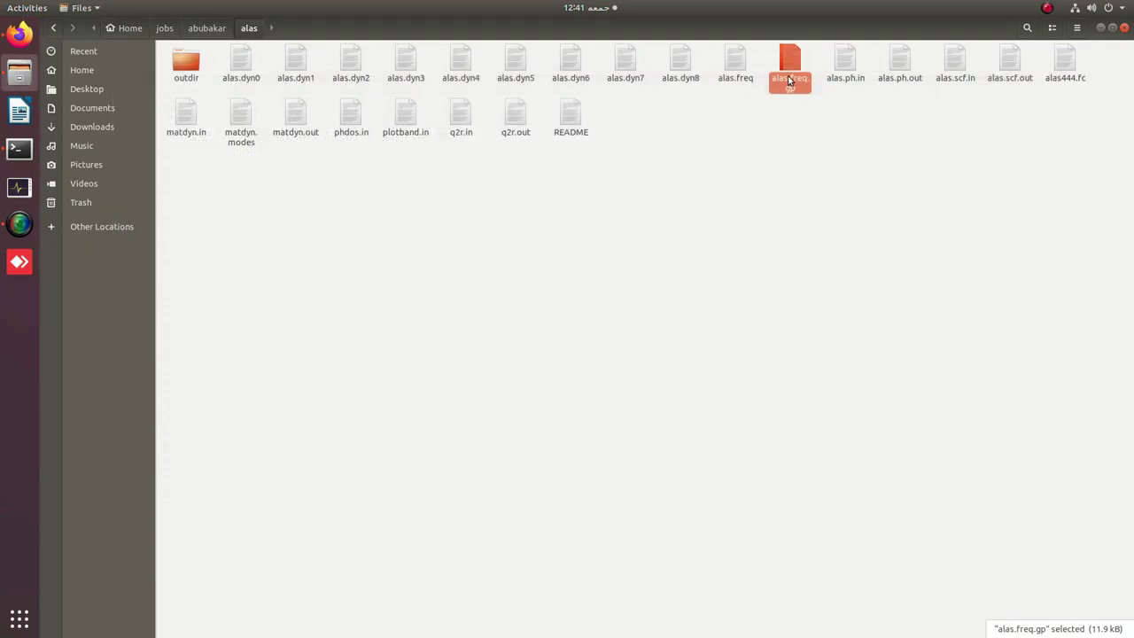
Step: Copy alas.freq.gp to PDC.dat in the terminal with "cp alas.freq.gp PDC.dat"
left_click(18, 149)
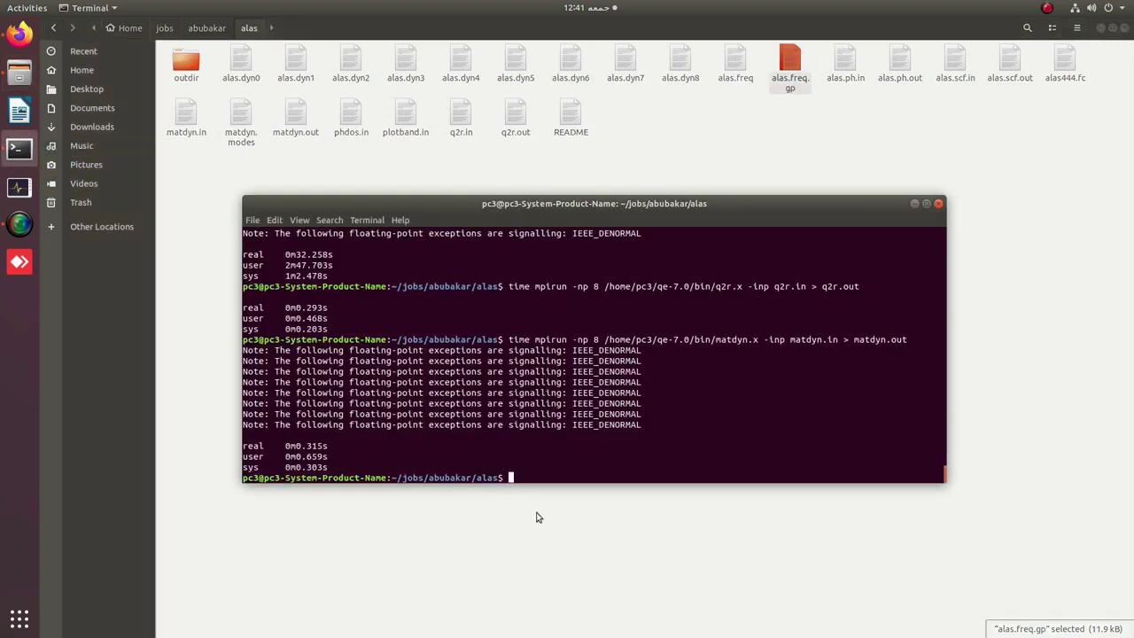
type("cp alas.freq.gp")
type("PDC.dat")
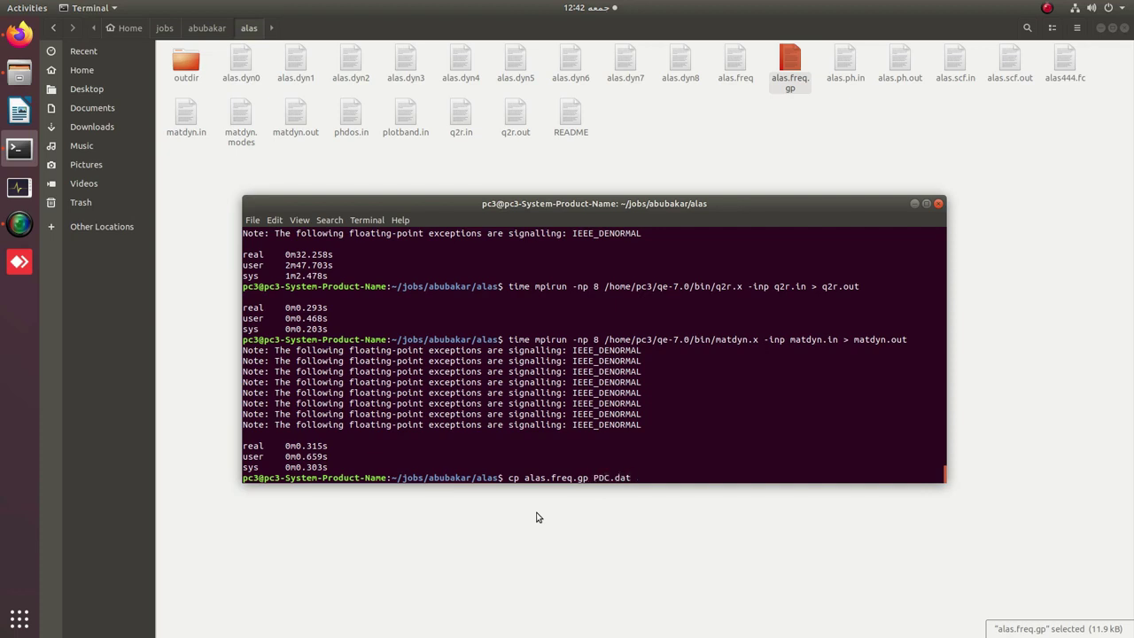
key("Return")
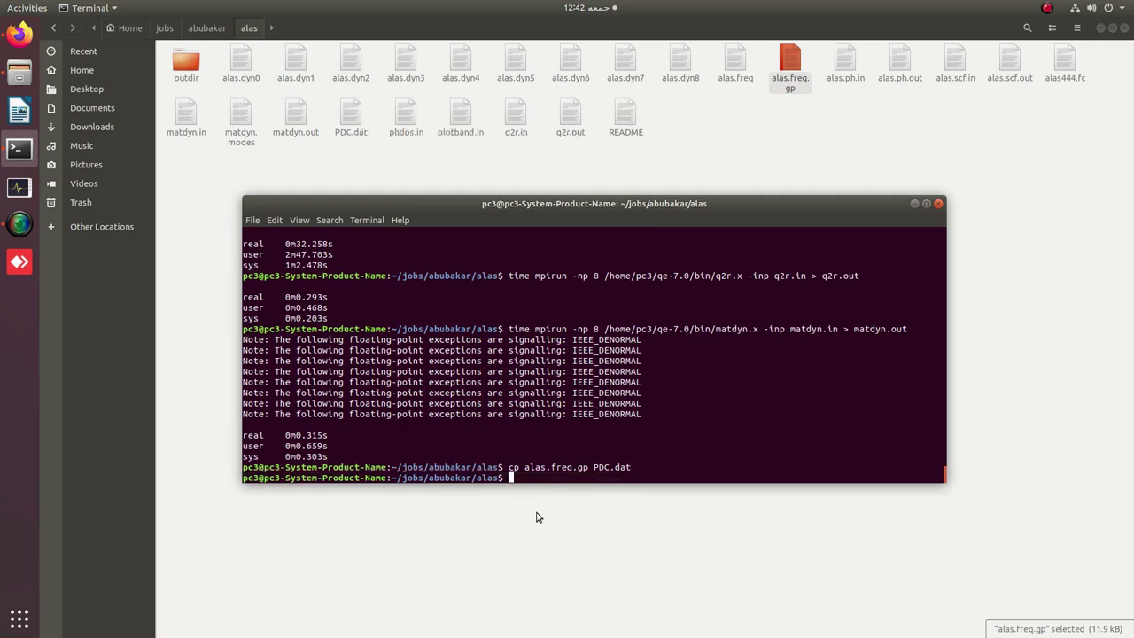
Step: Open PDC.dat to check the copied frequency data, close it, and return to the terminal
double_click(350, 111)
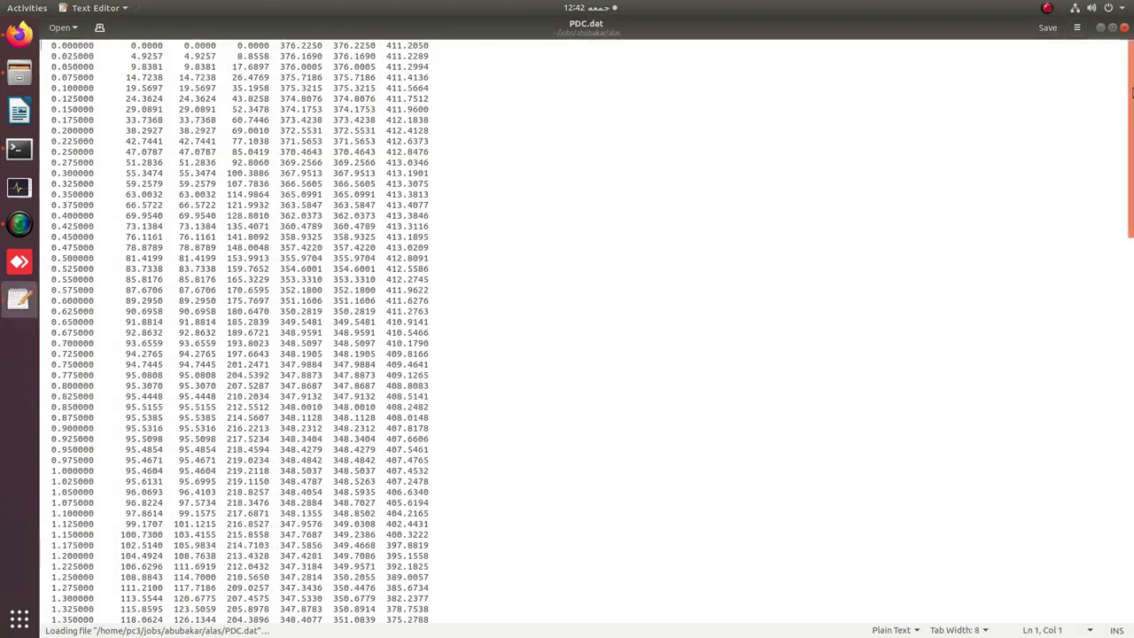
key("ctrl+w")
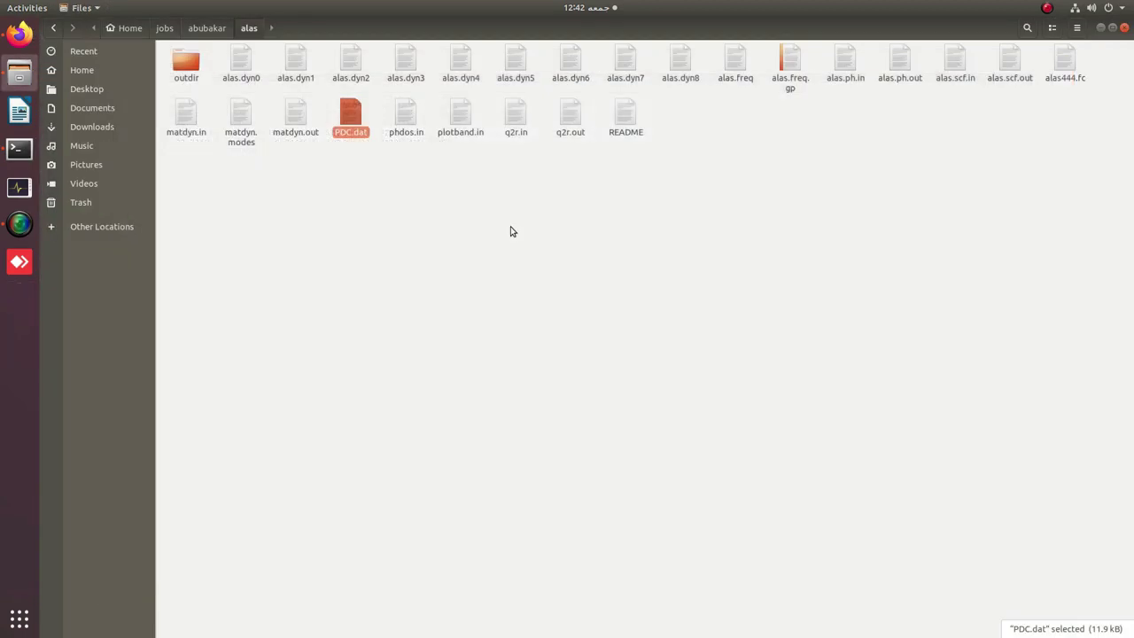
double_click(350, 115)
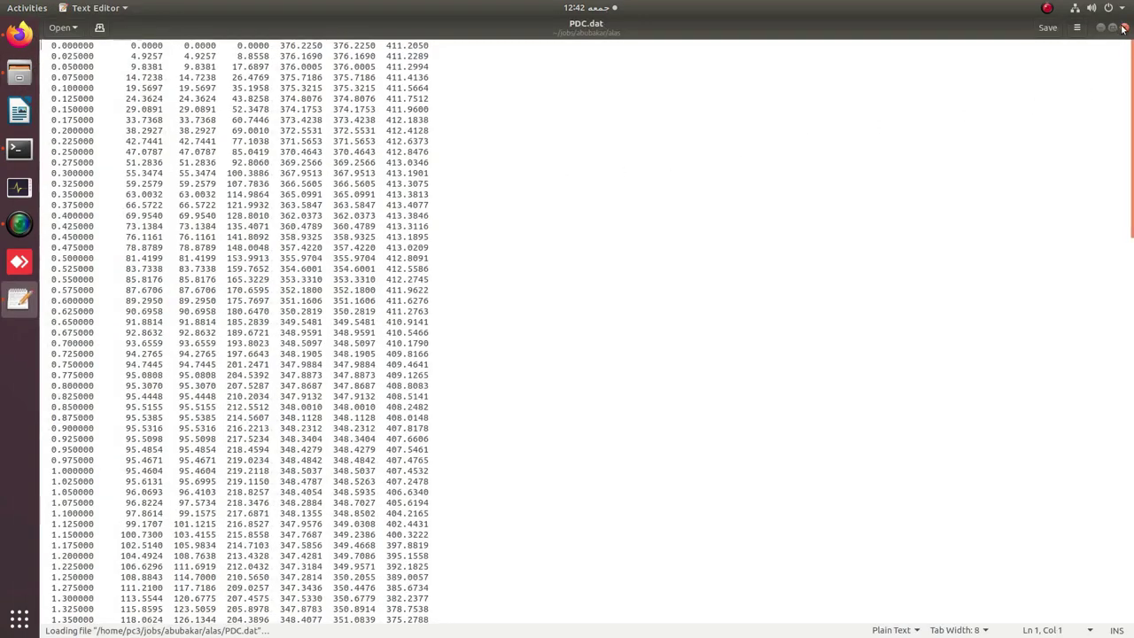
left_click(1122, 28)
left_click(18, 148)
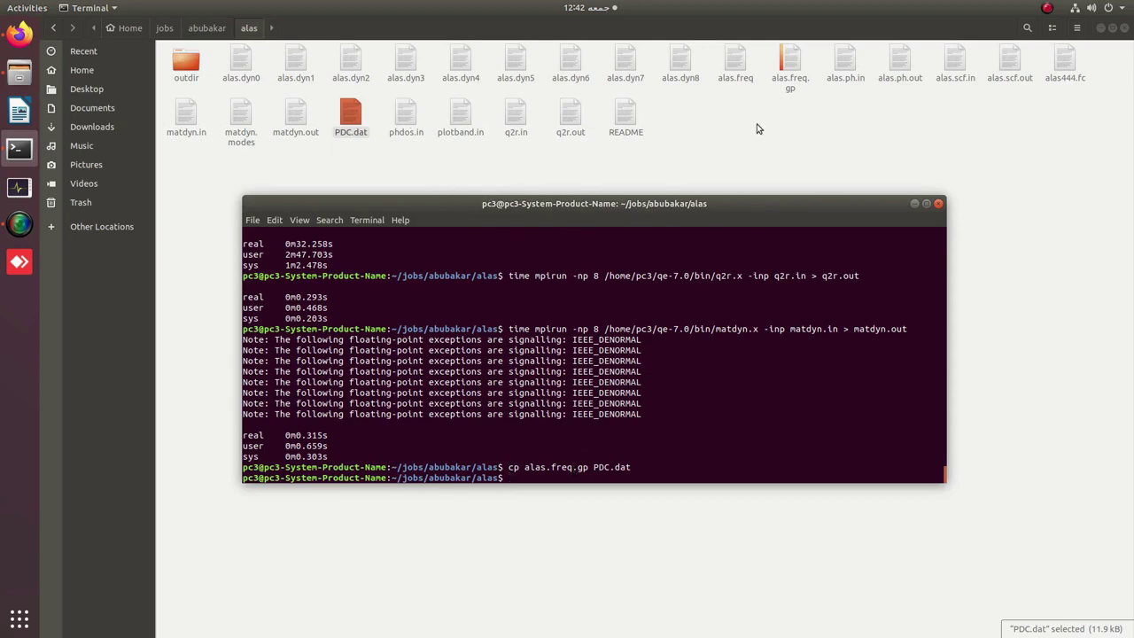
Step: Reopen alas.freq.gp, examine the last value of its first column, and close the file
double_click(788, 62)
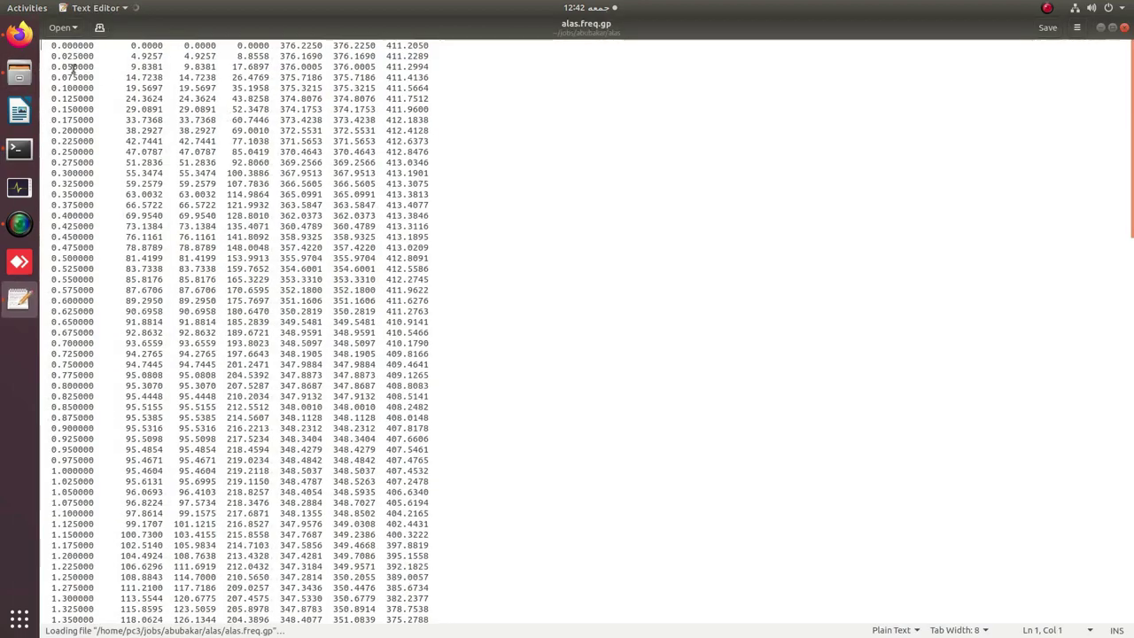
scroll(71, 76, "down", 15)
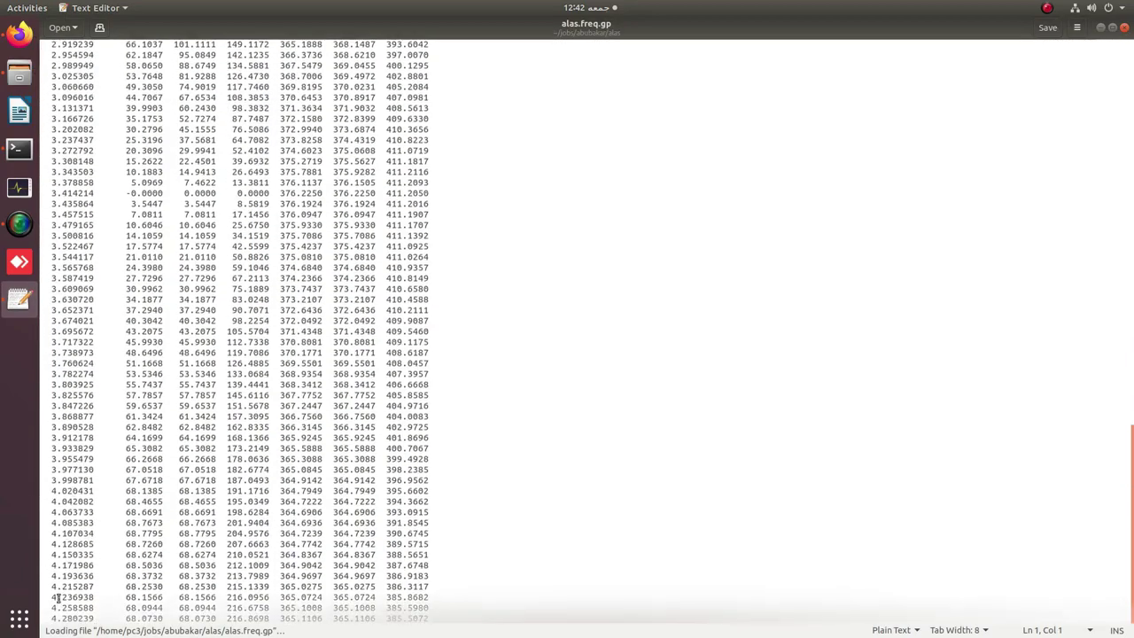
left_click_drag(50, 618, 99, 615)
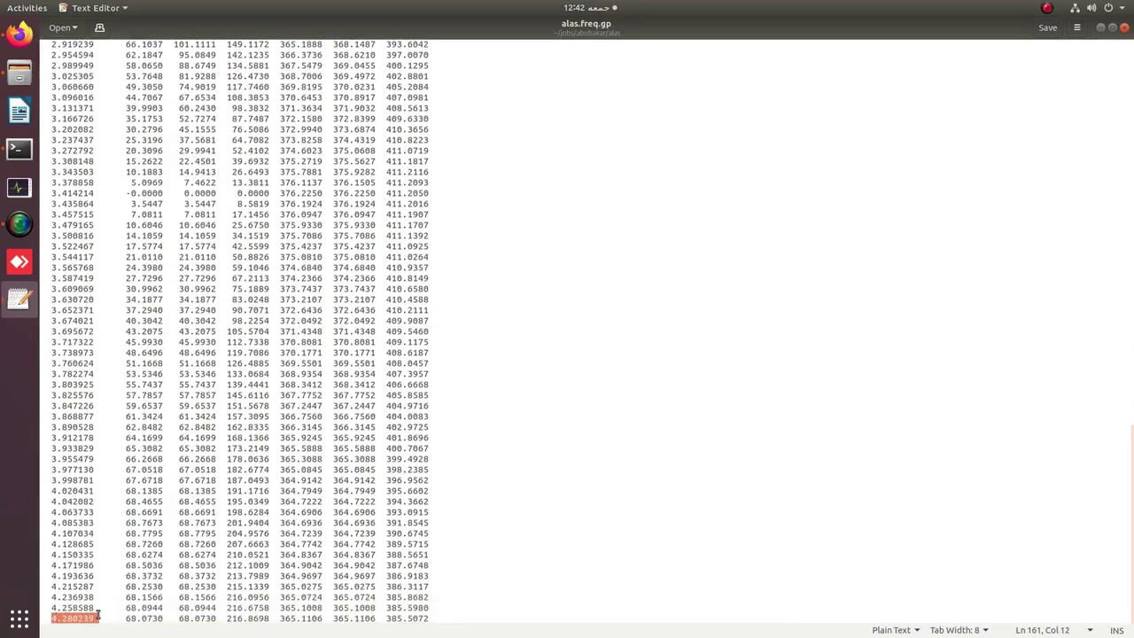
left_click(1123, 27)
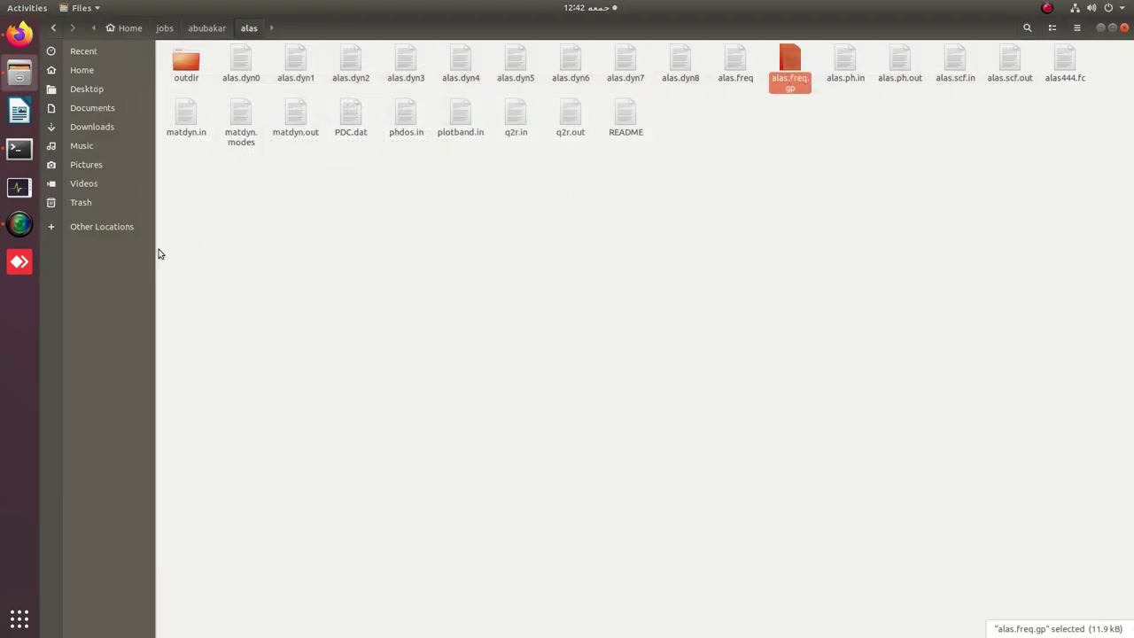
Step: Run the phonon DOS calculation in the terminal with "time mpirun -np 8 /home/pc3/qe-7.0/bin/matdyn.x -inp phdos.in > phdos.out"
left_click(19, 148)
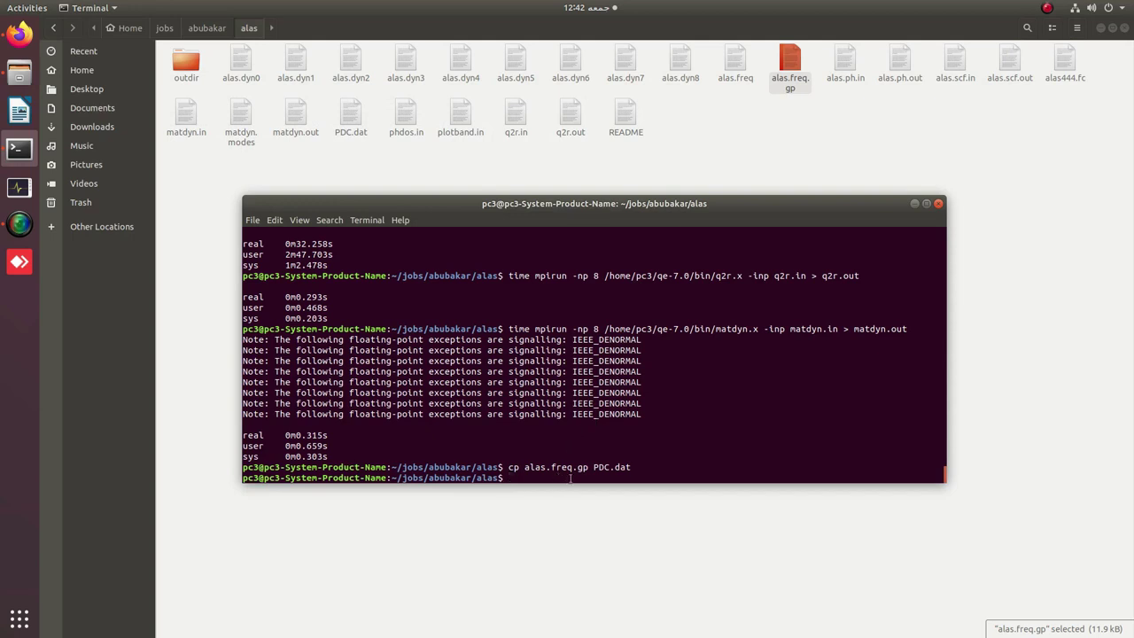
key("Up")
key("Up")
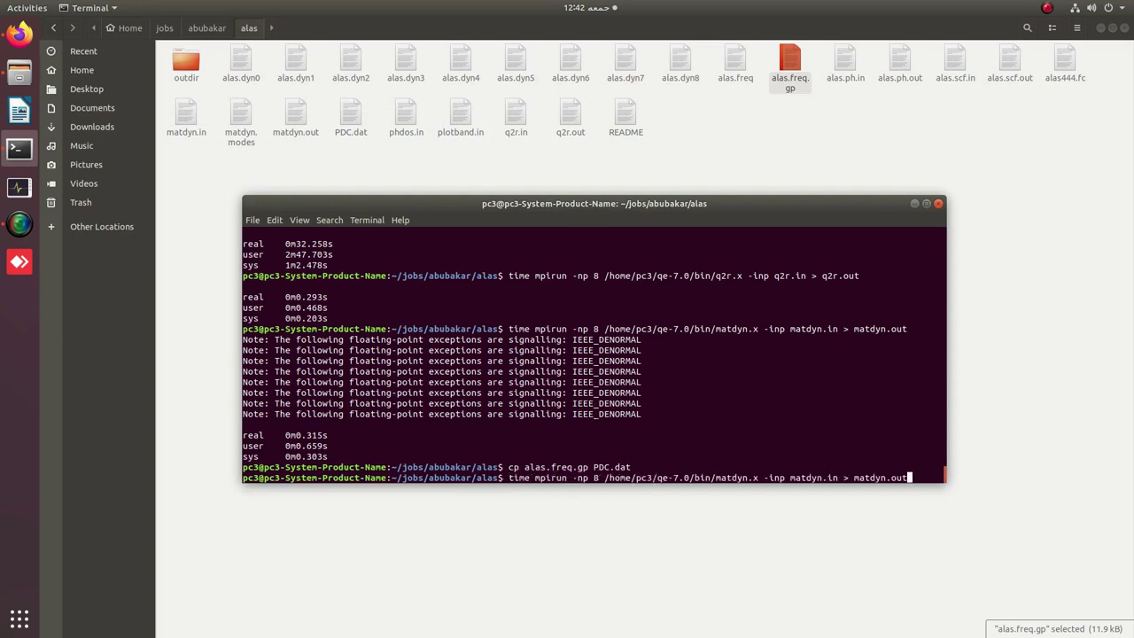
key("BackSpace")
key("BackSpace")
key("BackSpace")
key("BackSpace")
key("BackSpace")
key("BackSpace")
key("BackSpace")
key("BackSpace")
key("BackSpace")
key("BackSpace")
key("BackSpace")
key("BackSpace")
key("BackSpace")
key("BackSpace")
key("BackSpace")
key("BackSpace")
key("BackSpace")
key("BackSpace")
key("BackSpace")
key("BackSpace")
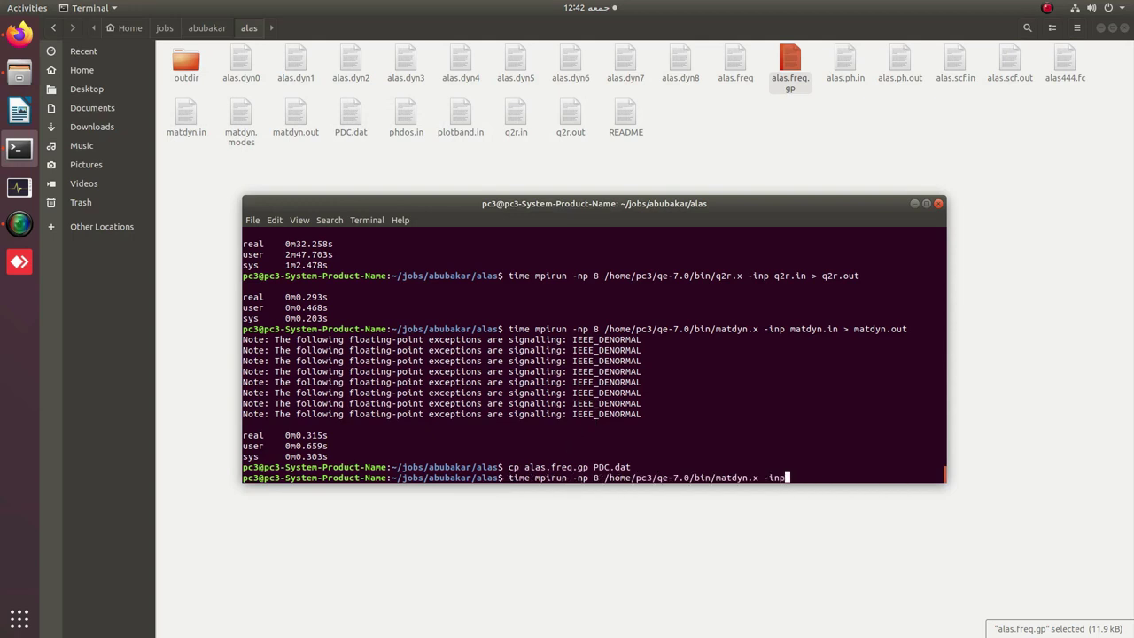
key("BackSpace")
type("-inp phdo")
key("Tab")
type("> phdos.out")
key("Return")
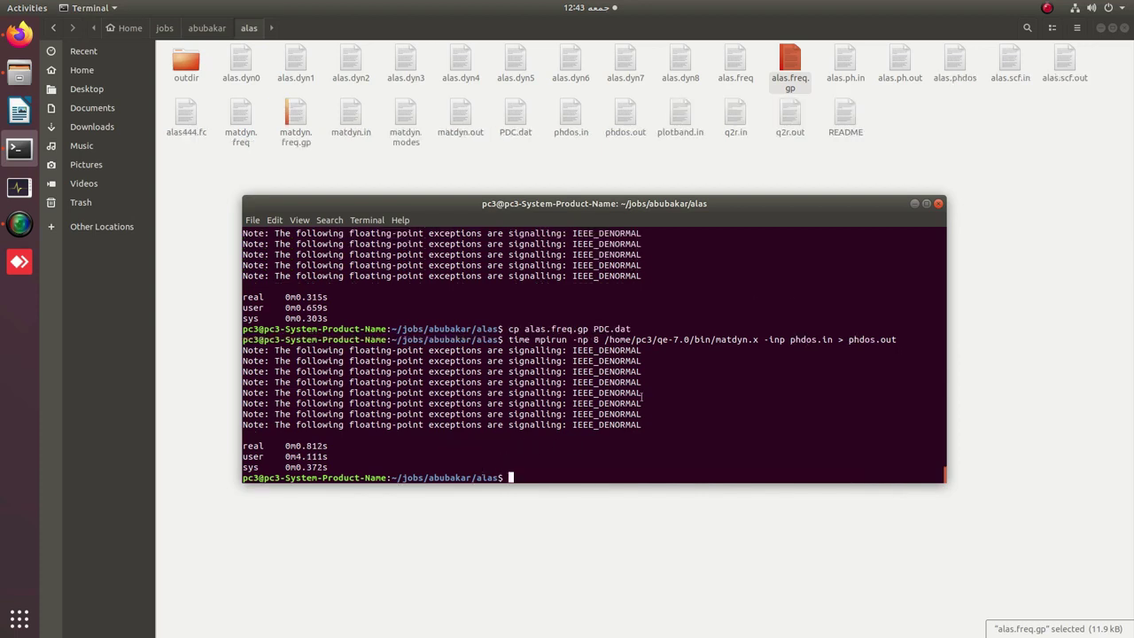
Step: Open alas.phdos, examine its frequency, DOS and PDOS columns, and close the file
double_click(955, 73)
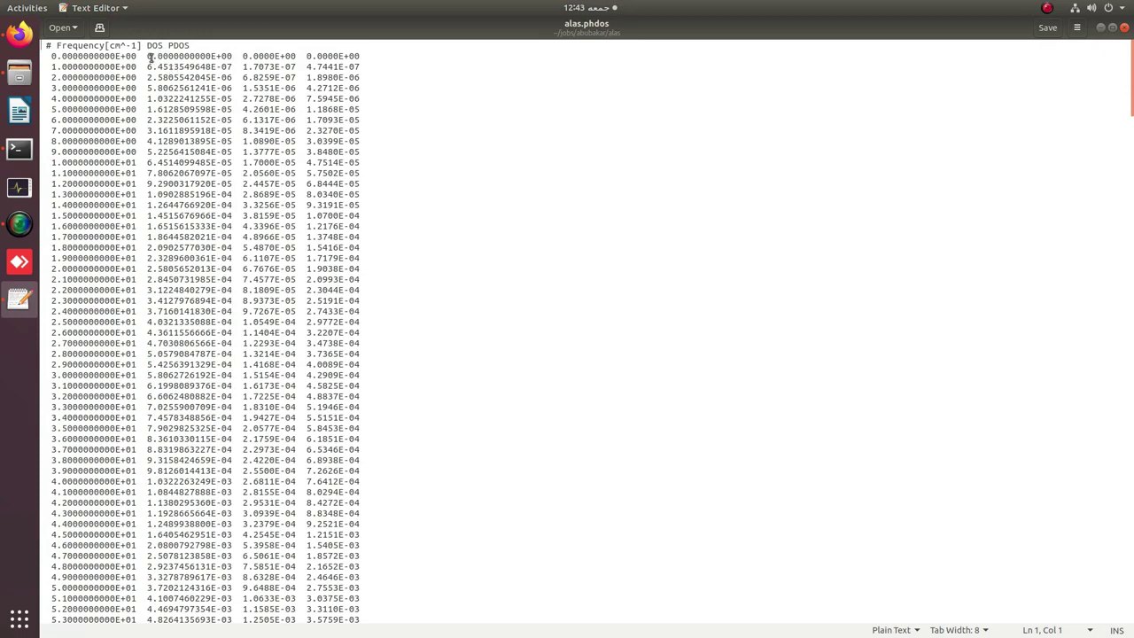
left_click_drag(154, 59, 361, 57)
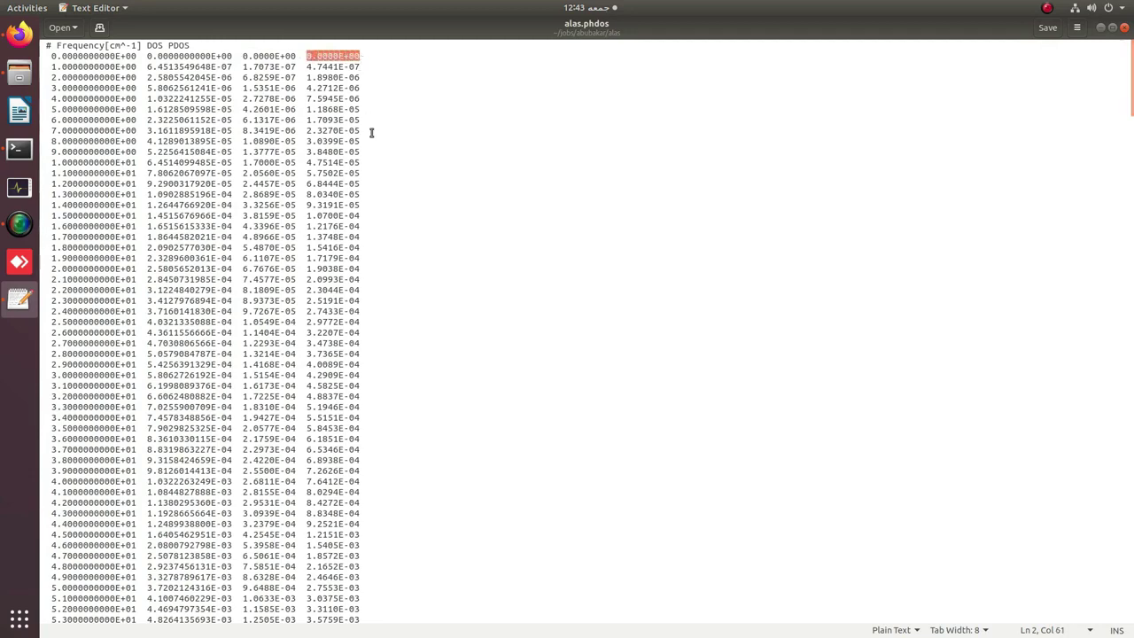
left_click(1125, 28)
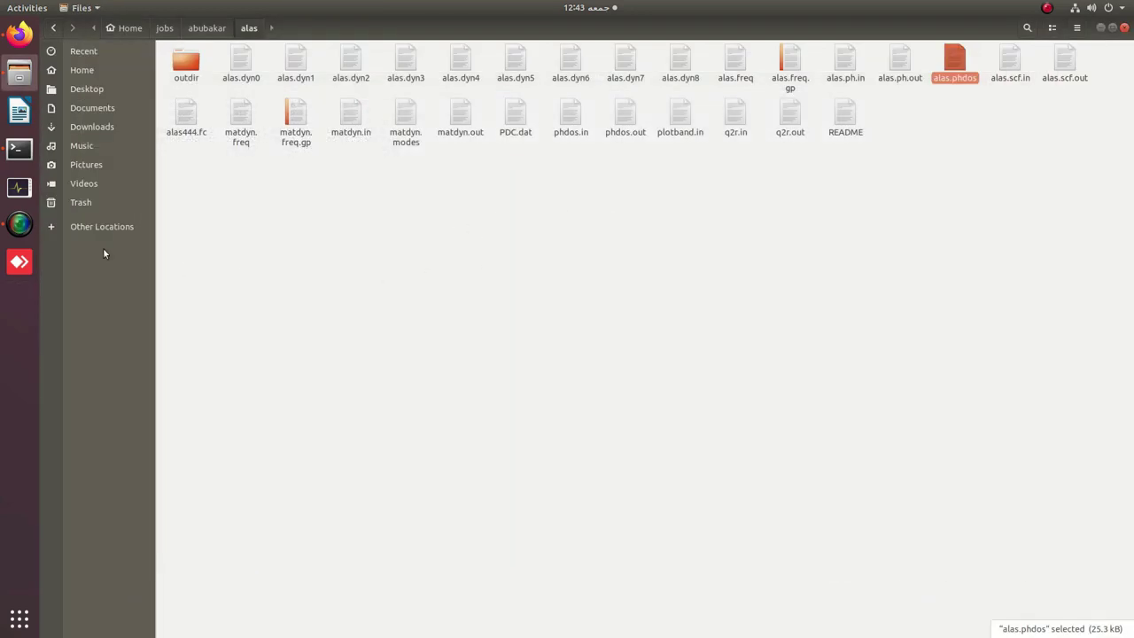
Step: Launch xmgrace from the terminal in a maximized window and open its ASCII data import dialog
left_click(26, 155)
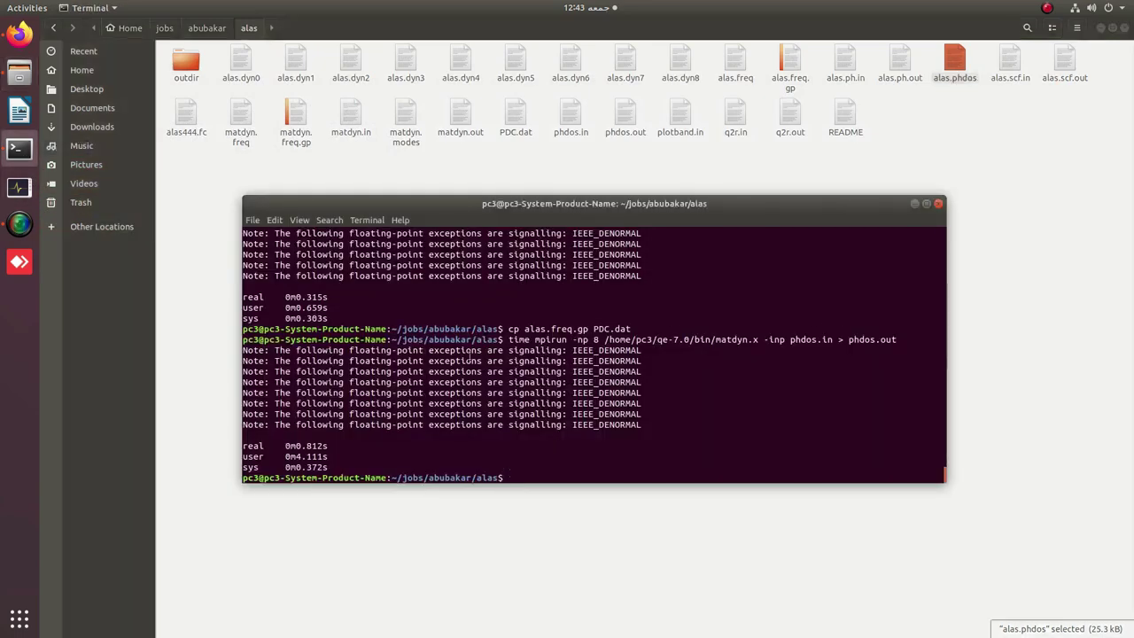
type("xmgrace")
key("Return")
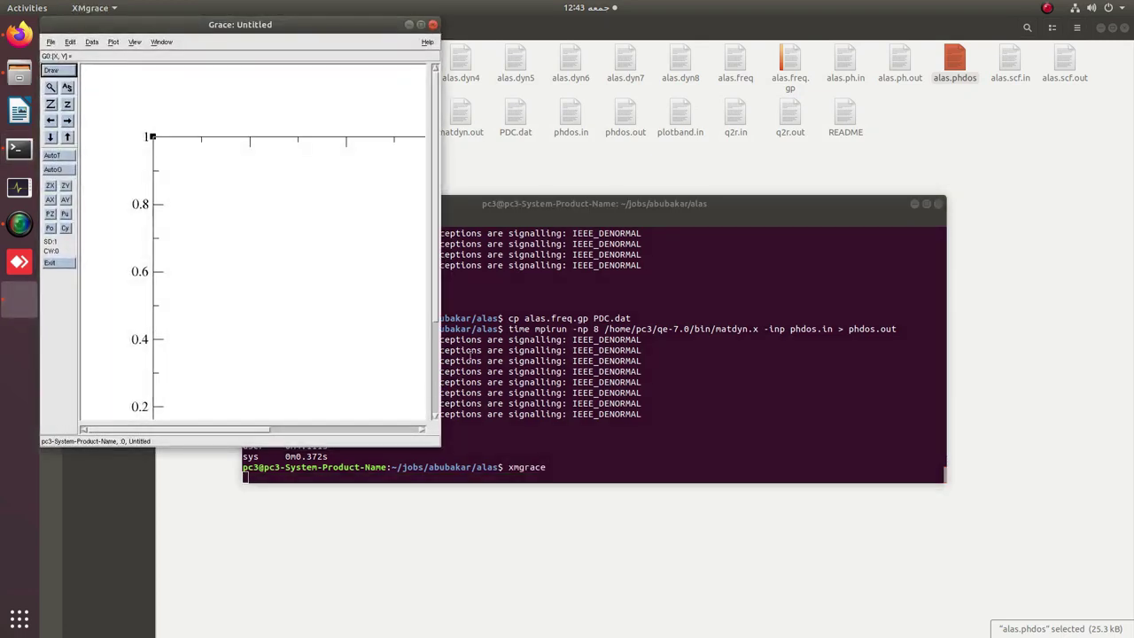
left_click(420, 24)
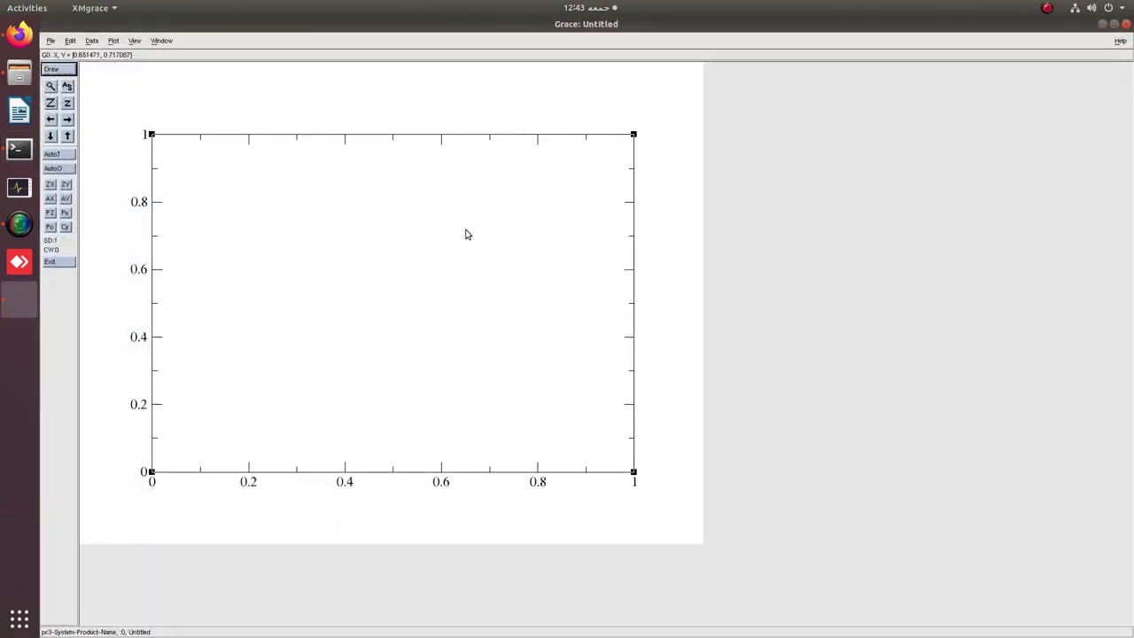
left_click(91, 41)
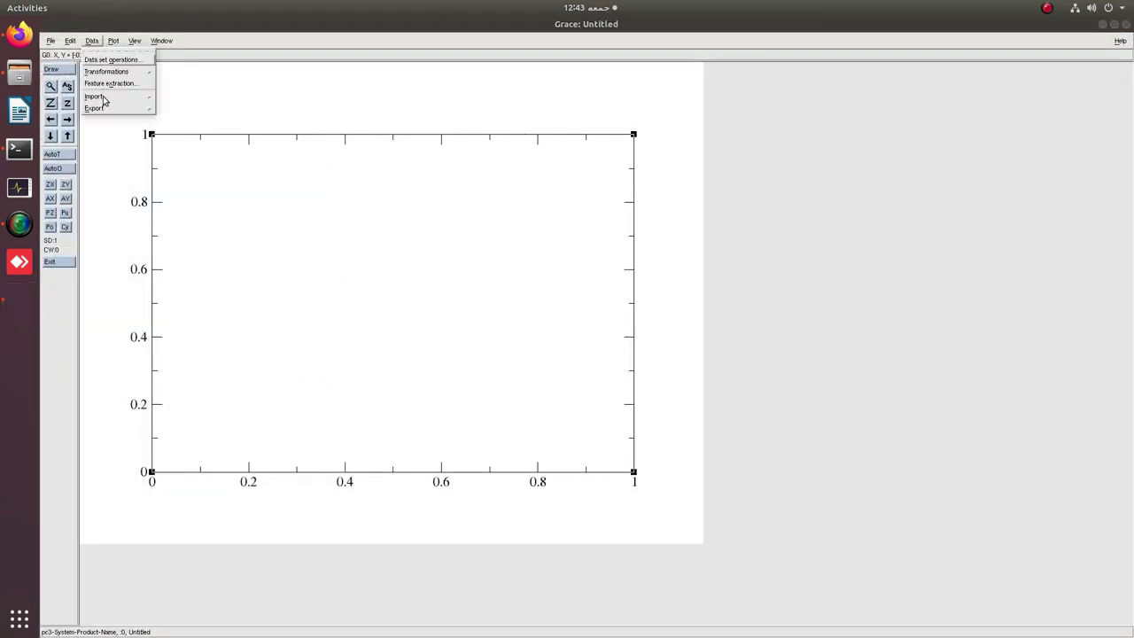
mouse_move(106, 102)
left_click(172, 107)
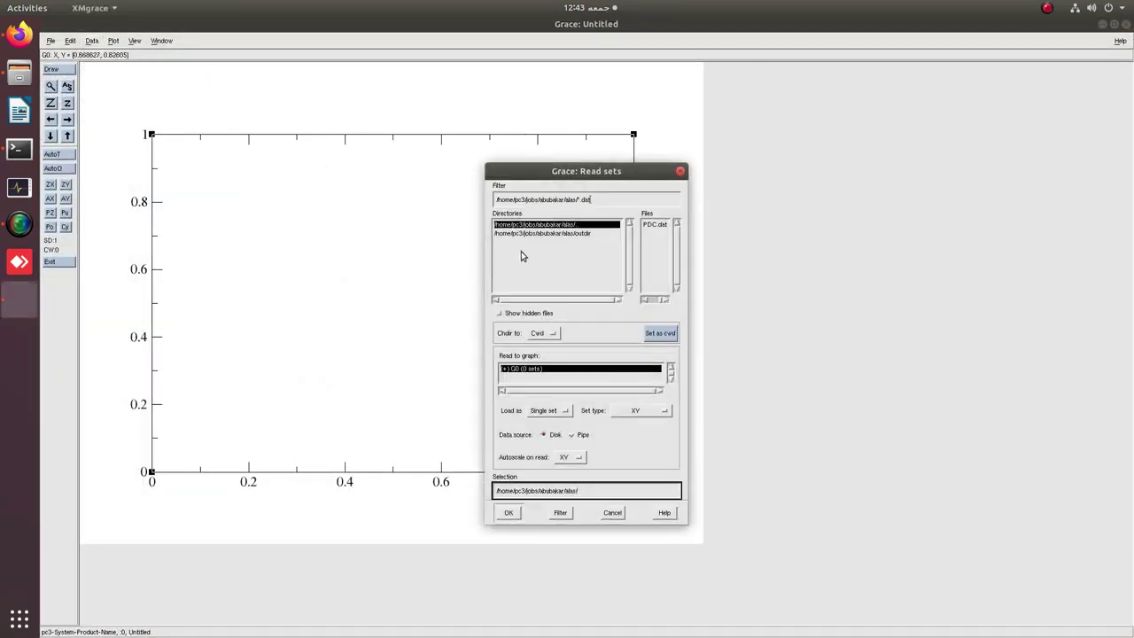
Step: Try loading PDC.dat as a single set, and kill that set's data in the set appearance dialog
double_click(657, 226)
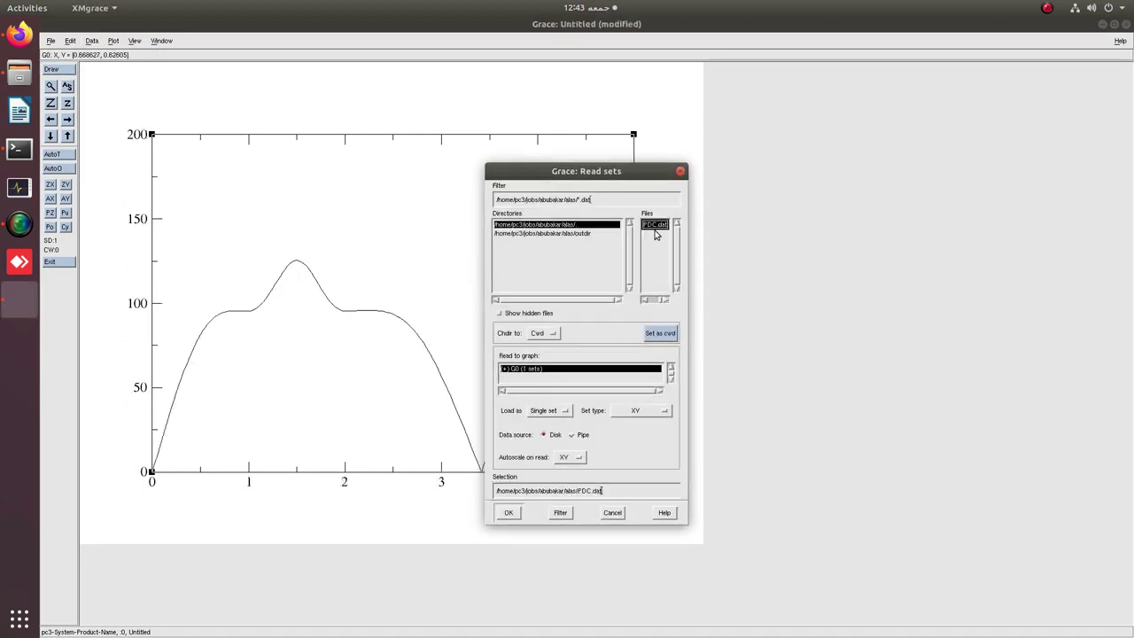
left_click_drag(563, 178, 759, 168)
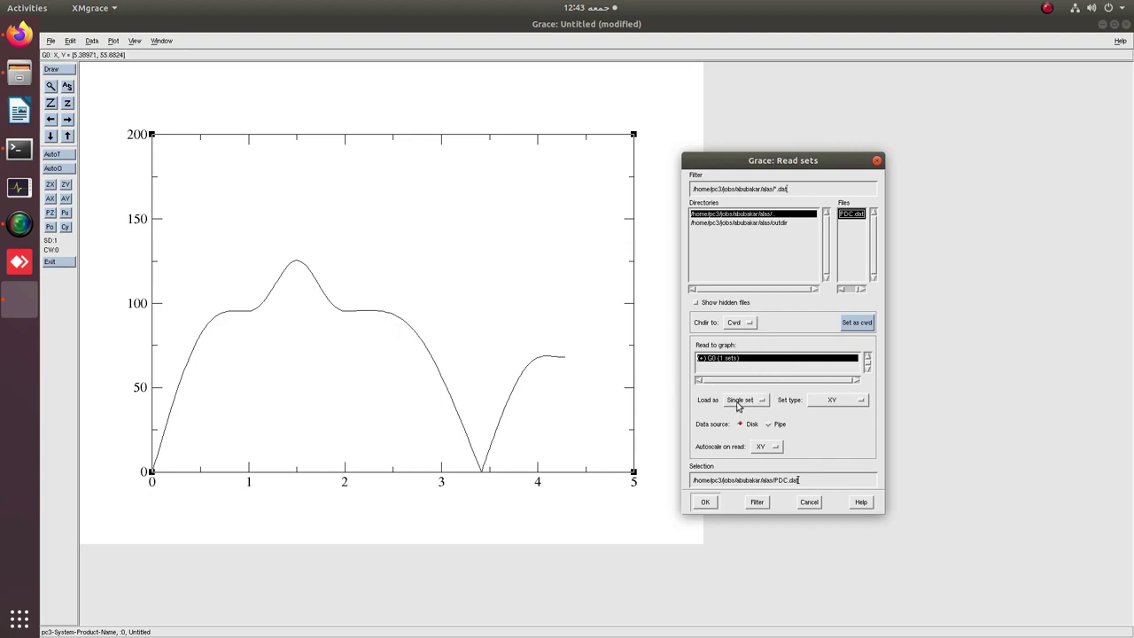
double_click(292, 265)
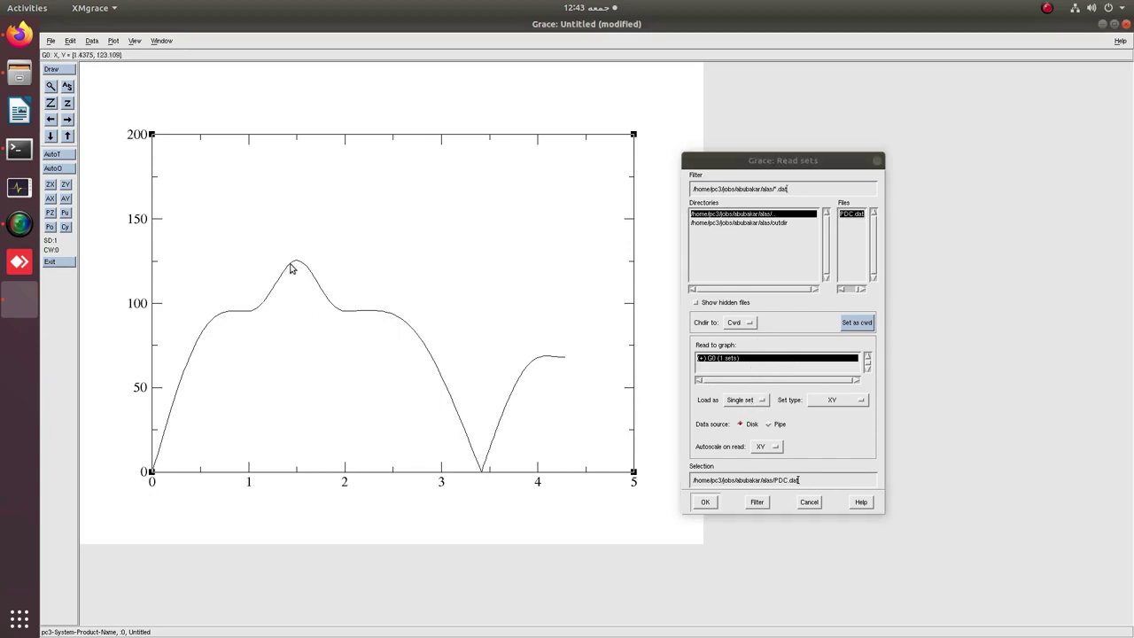
right_click(496, 149)
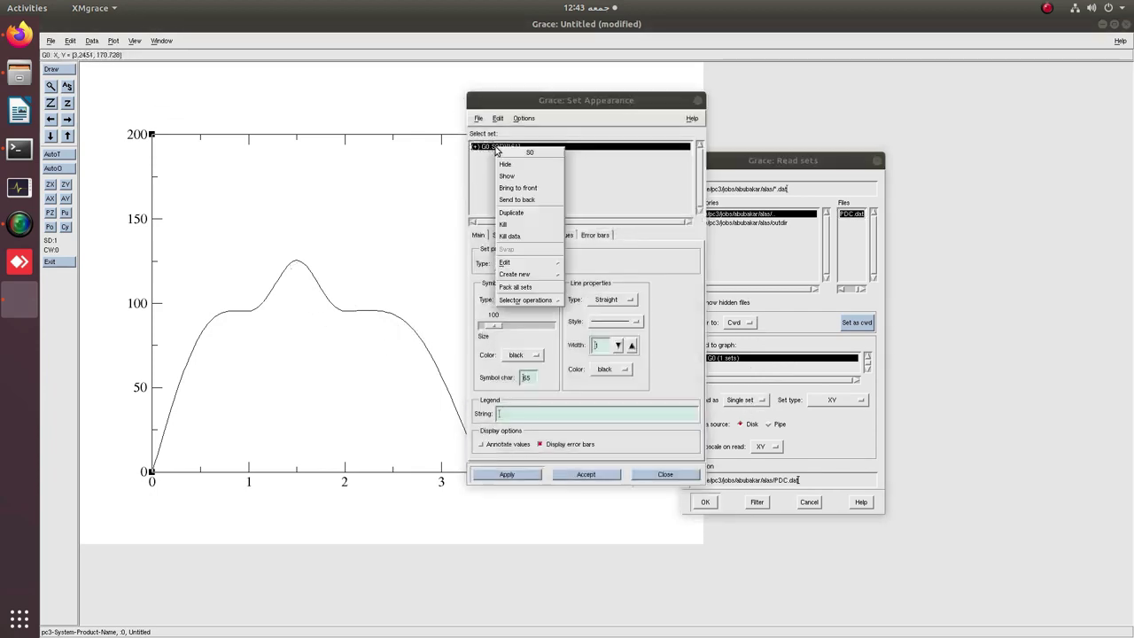
left_click(509, 236)
left_click(551, 368)
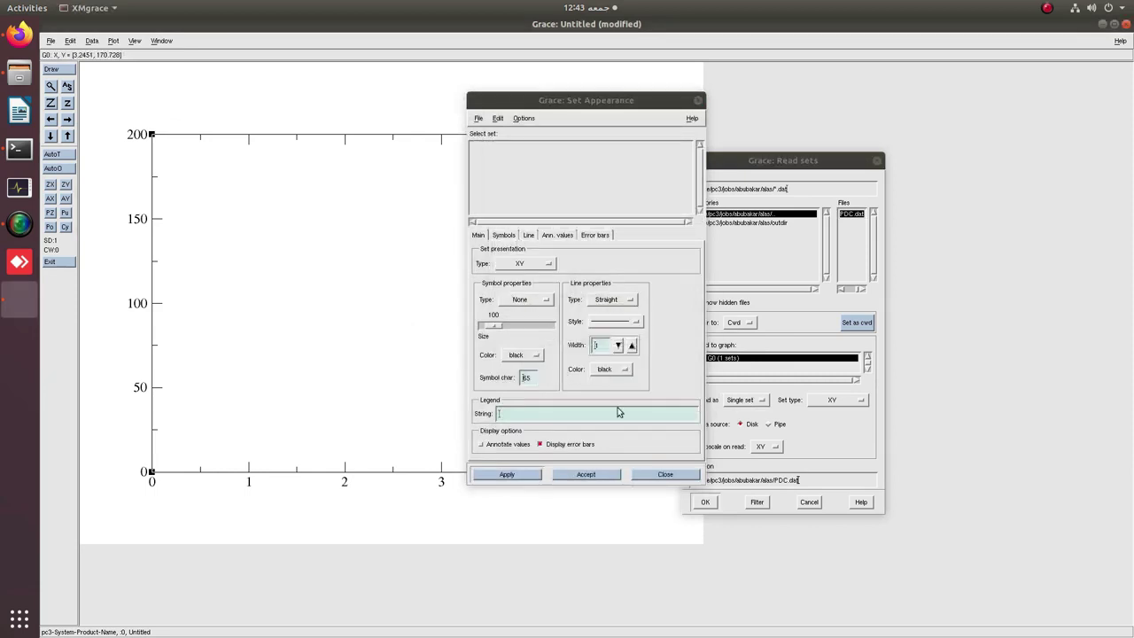
left_click(665, 474)
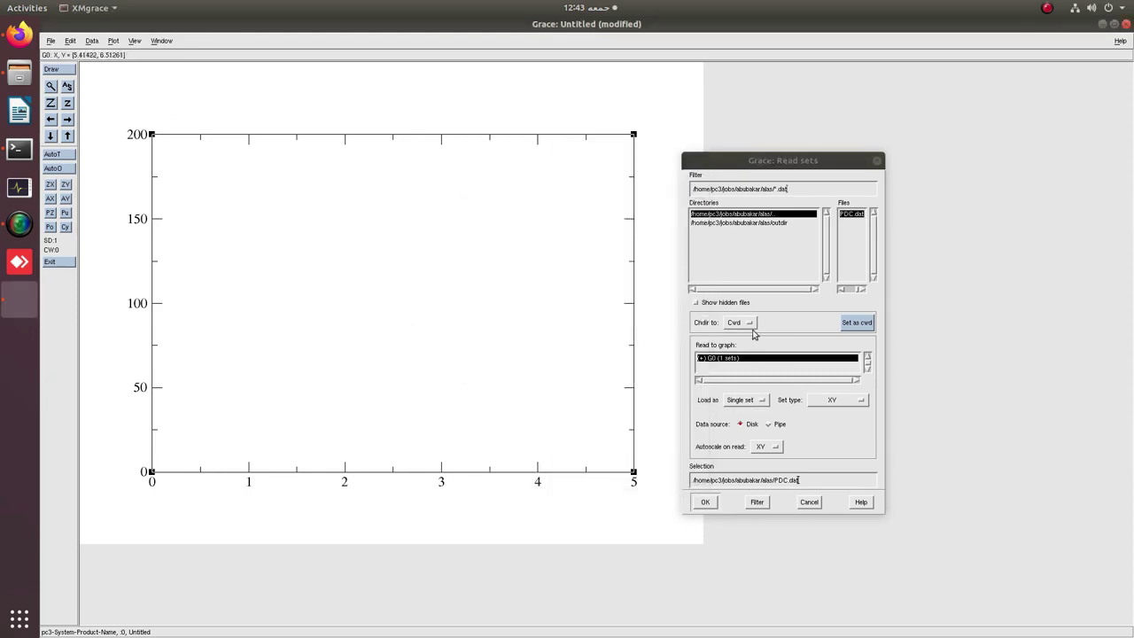
Step: Set the data import to load files as Block data
left_click(746, 400)
left_click(739, 429)
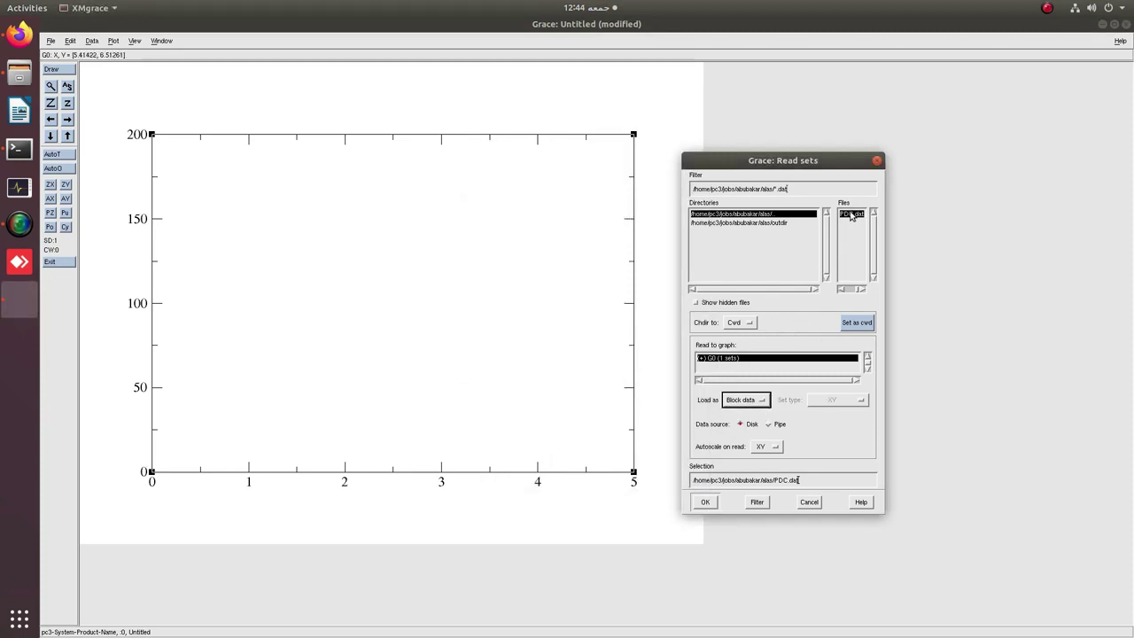
Step: Open PDC.dat from the alas folder to check its data columns, close it, and return to Grace
left_click(1101, 24)
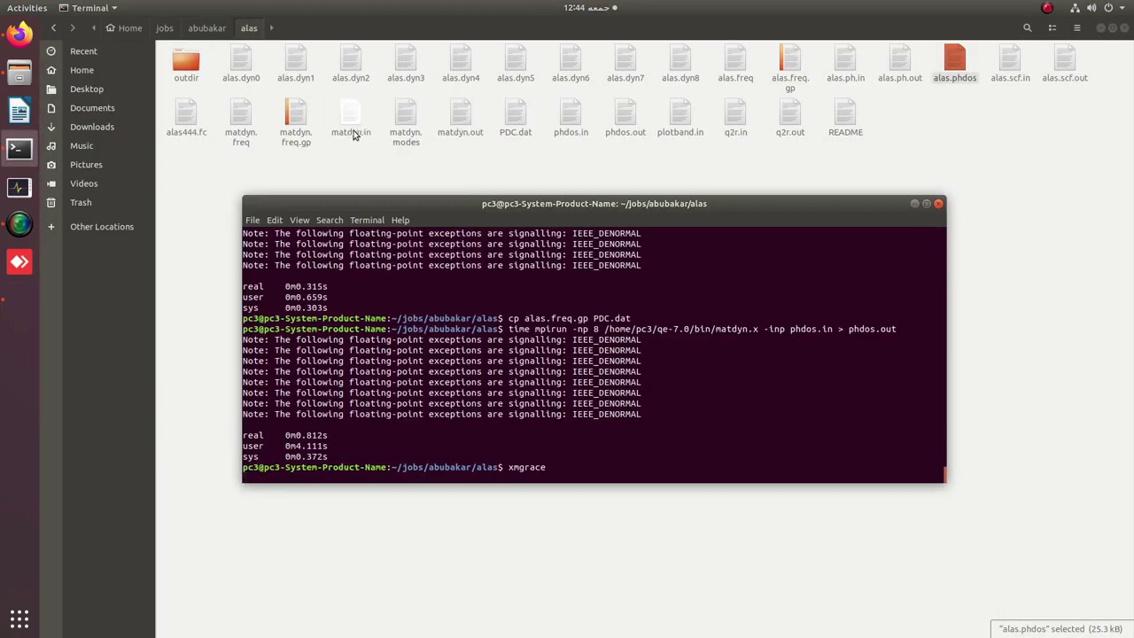
double_click(516, 115)
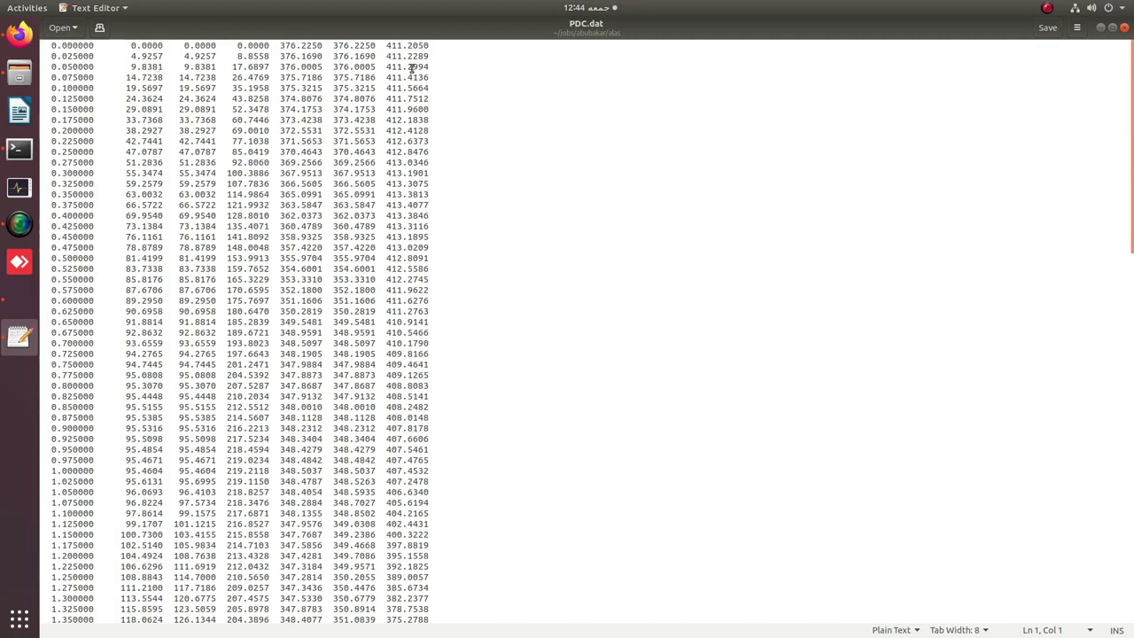
left_click(1123, 27)
key("alt+Tab")
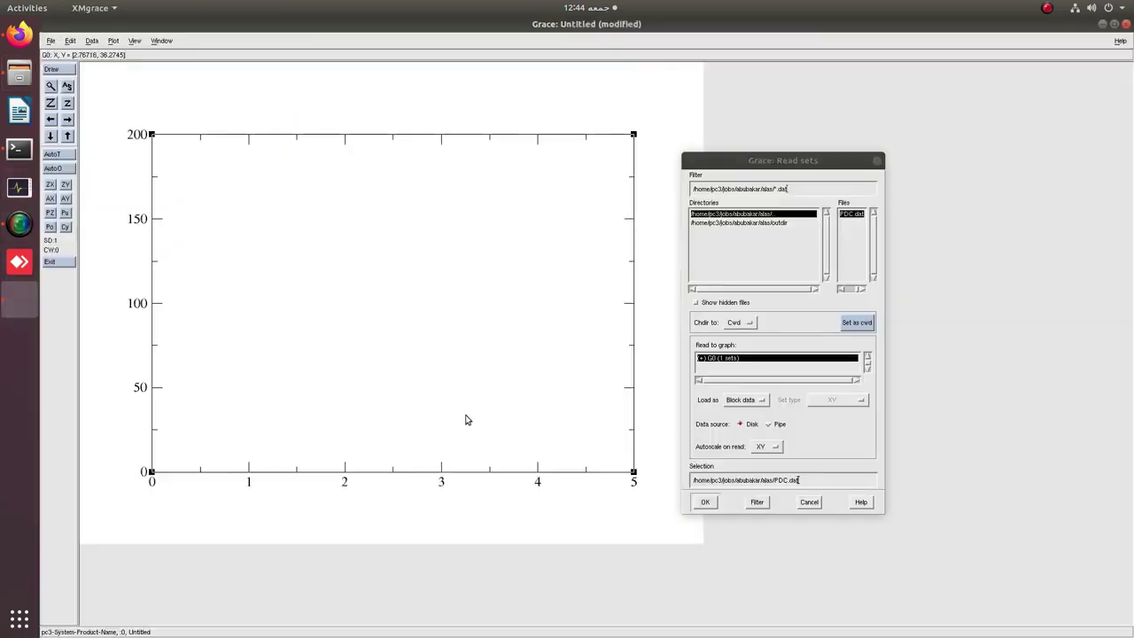
Step: Load PDC.dat as block data and plot an XY set with X from column 1 and Y from column 2
left_click(851, 217)
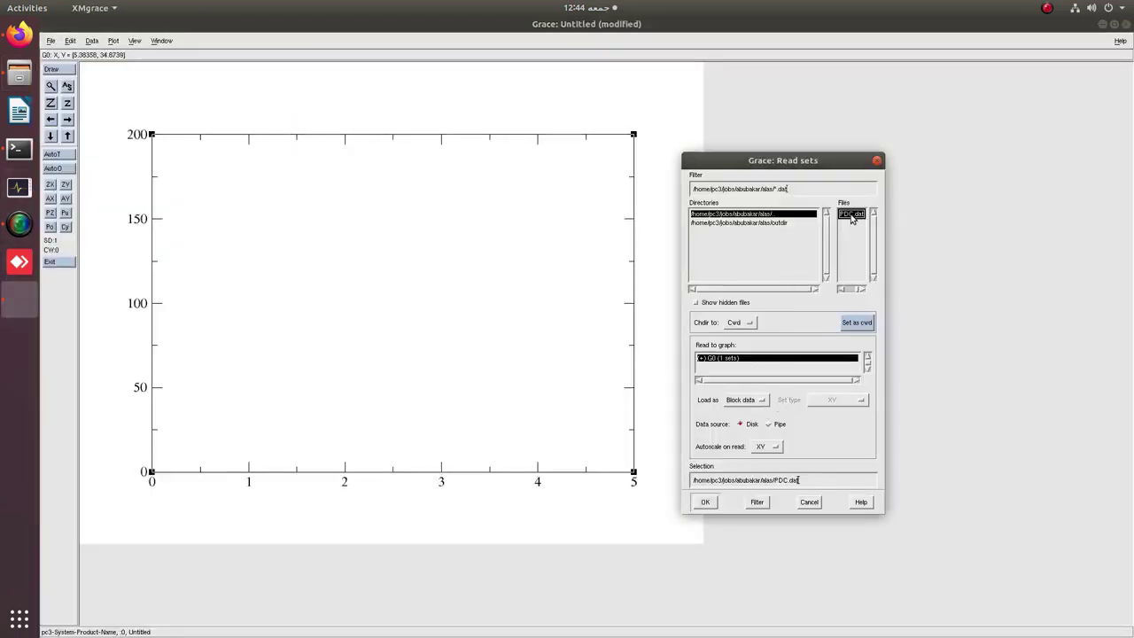
double_click(851, 217)
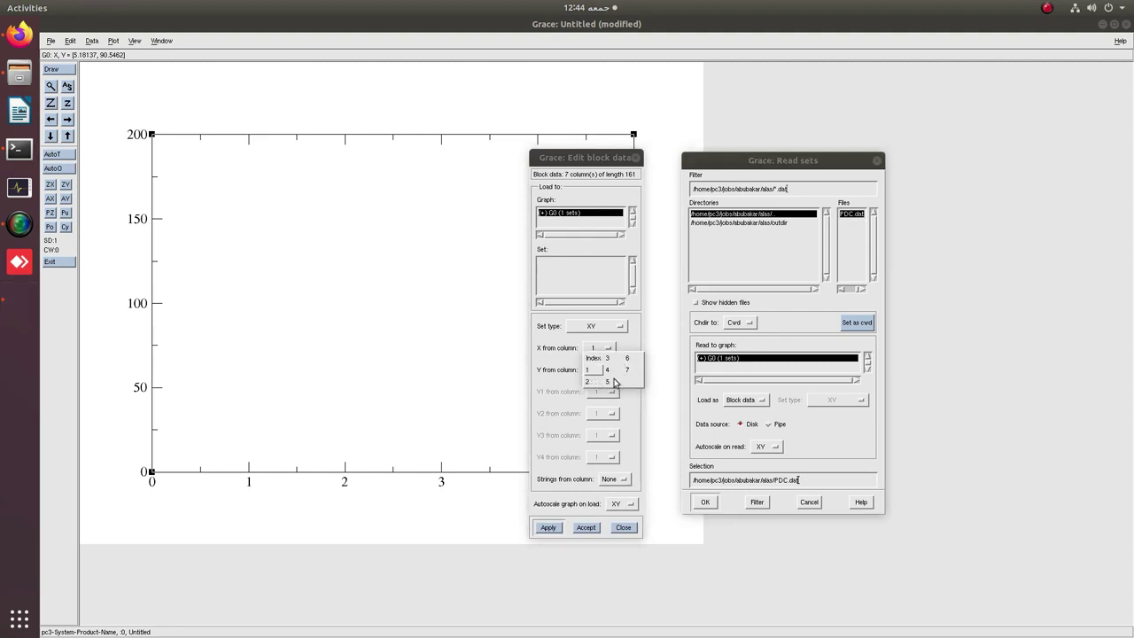
left_click(588, 384)
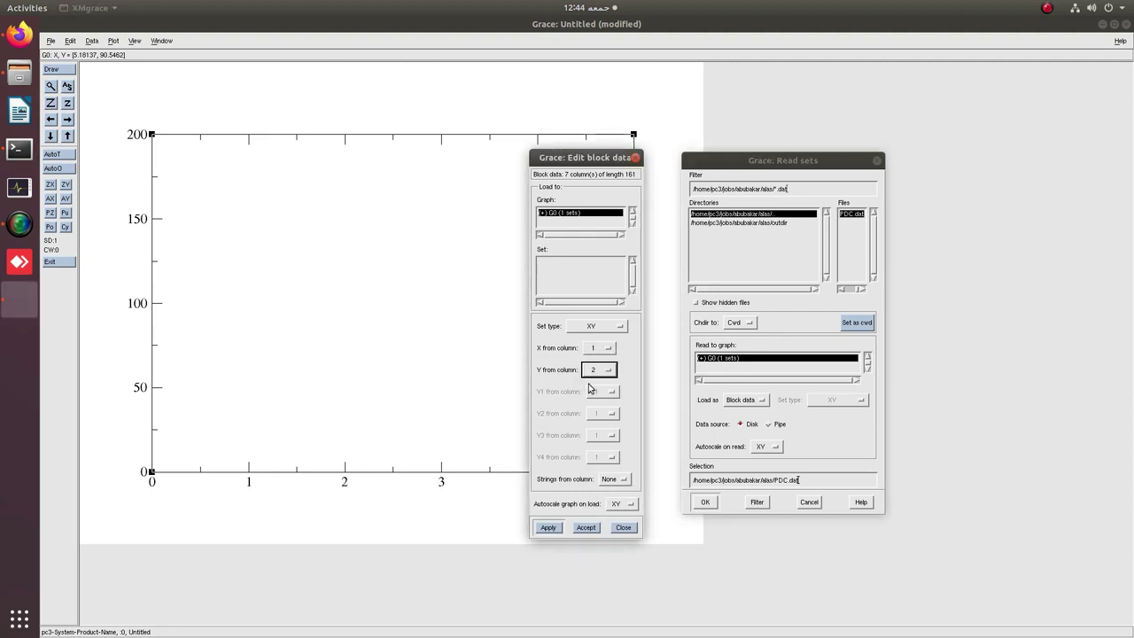
left_click(559, 528)
Step: Add two XY sets from the block data, with Y from columns 3 and 4 against column 1
left_click(604, 369)
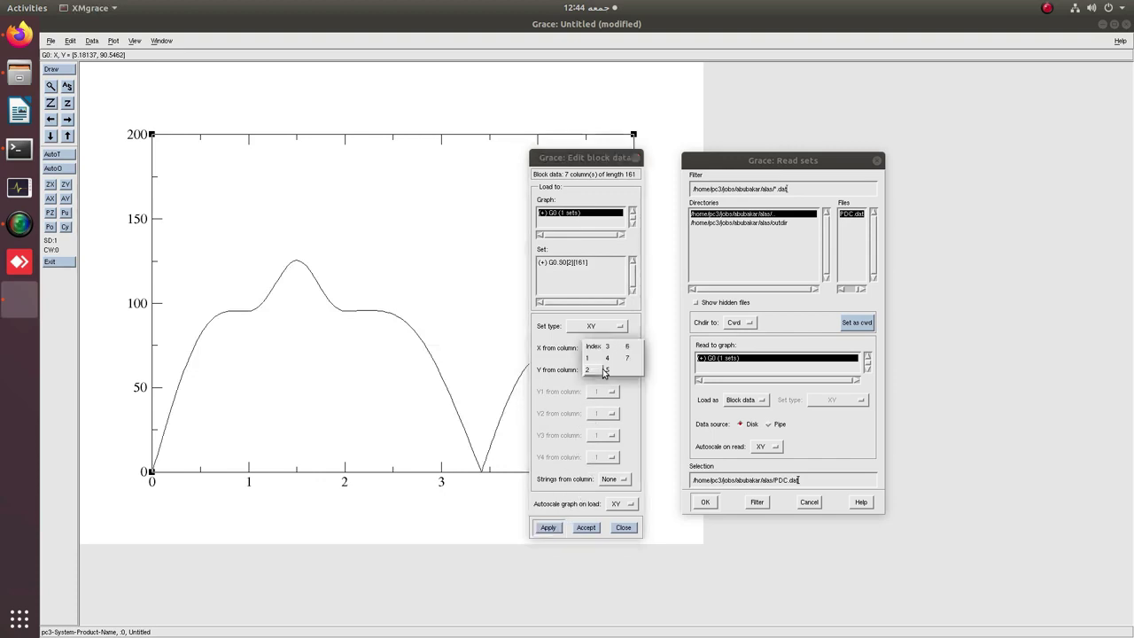
left_click(607, 347)
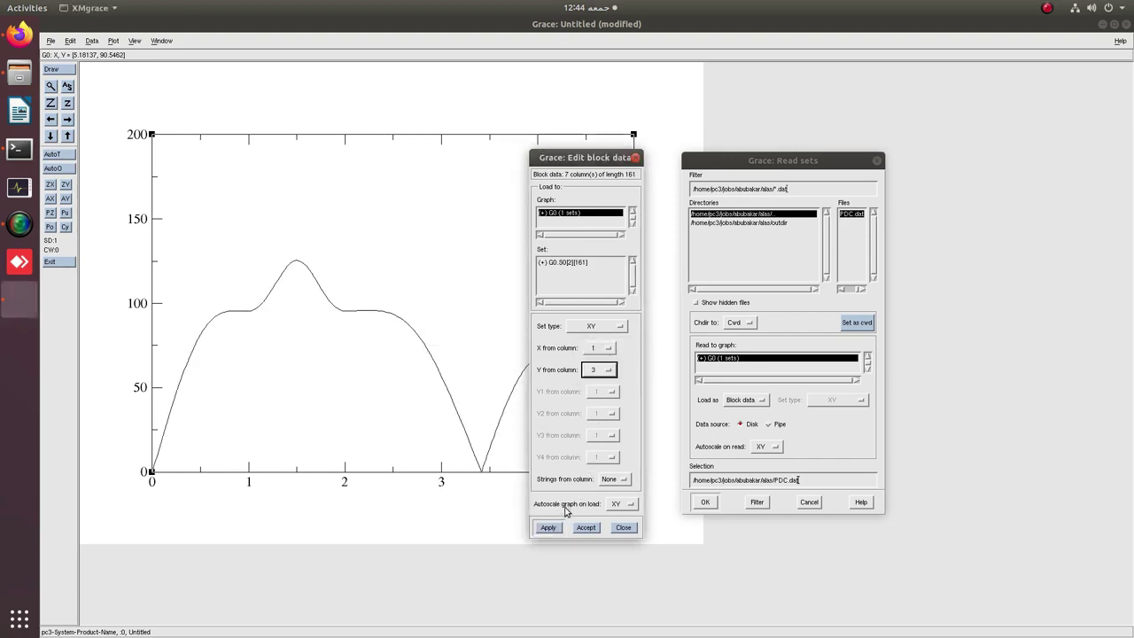
left_click(548, 528)
left_click(606, 371)
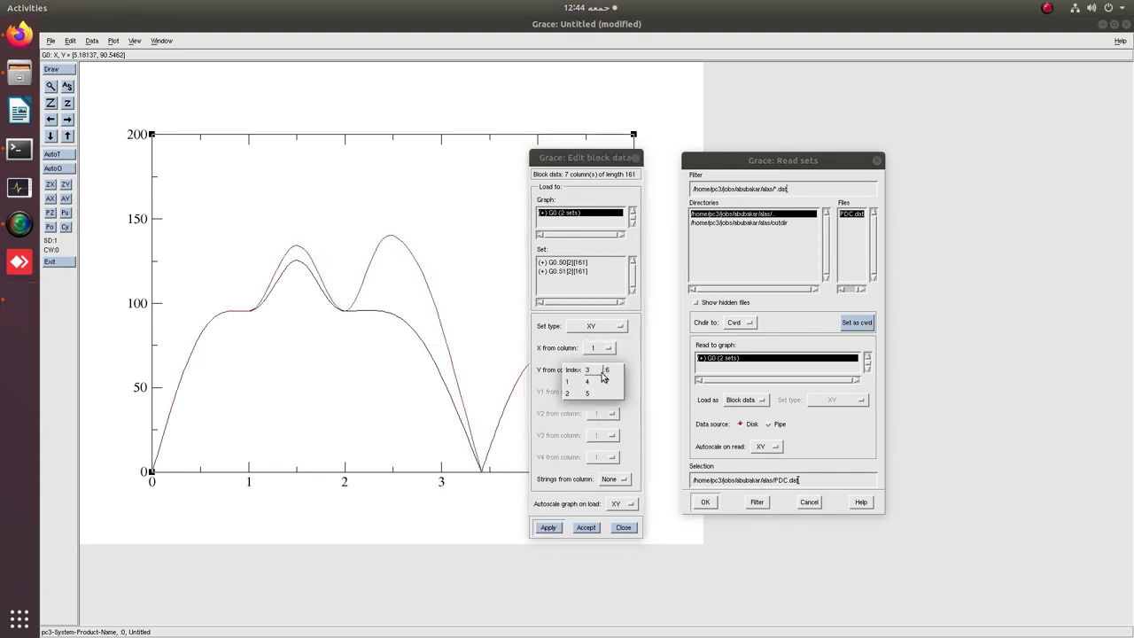
left_click(589, 386)
left_click(548, 527)
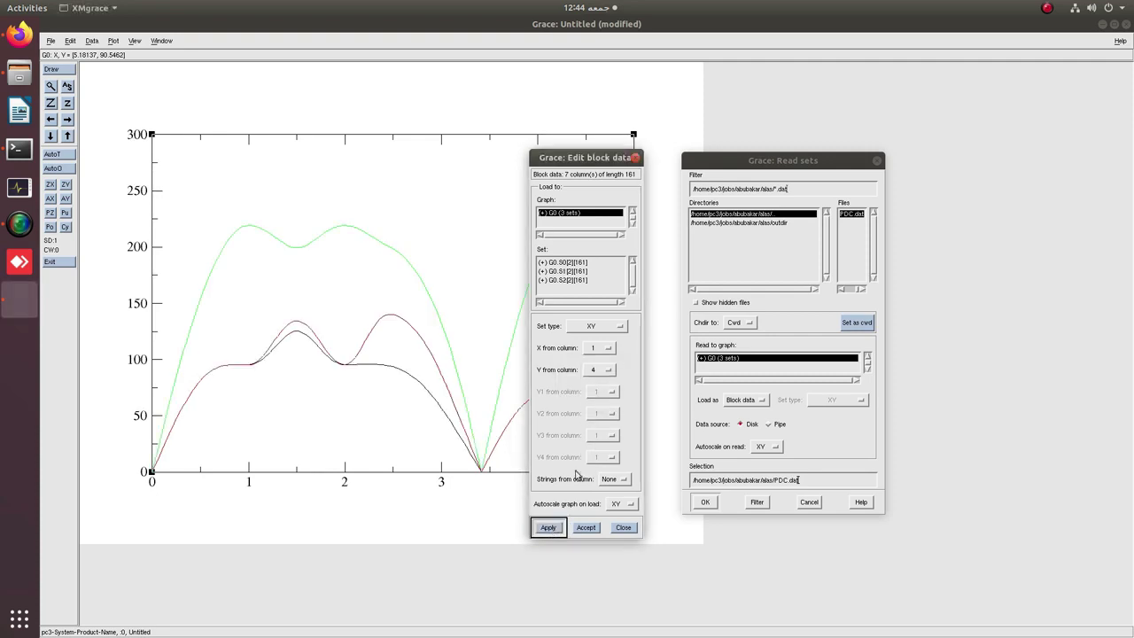
Step: Add two more block data sets, with Y from columns 5 and 6 against column 1
left_click(603, 370)
left_click(589, 386)
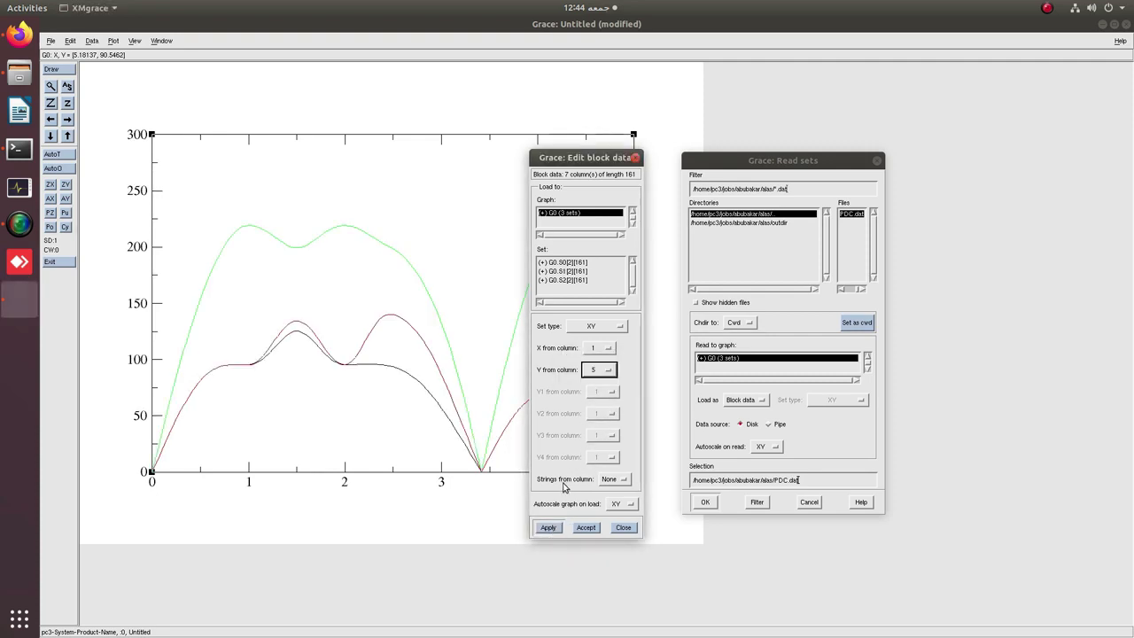
left_click(549, 528)
left_click(610, 371)
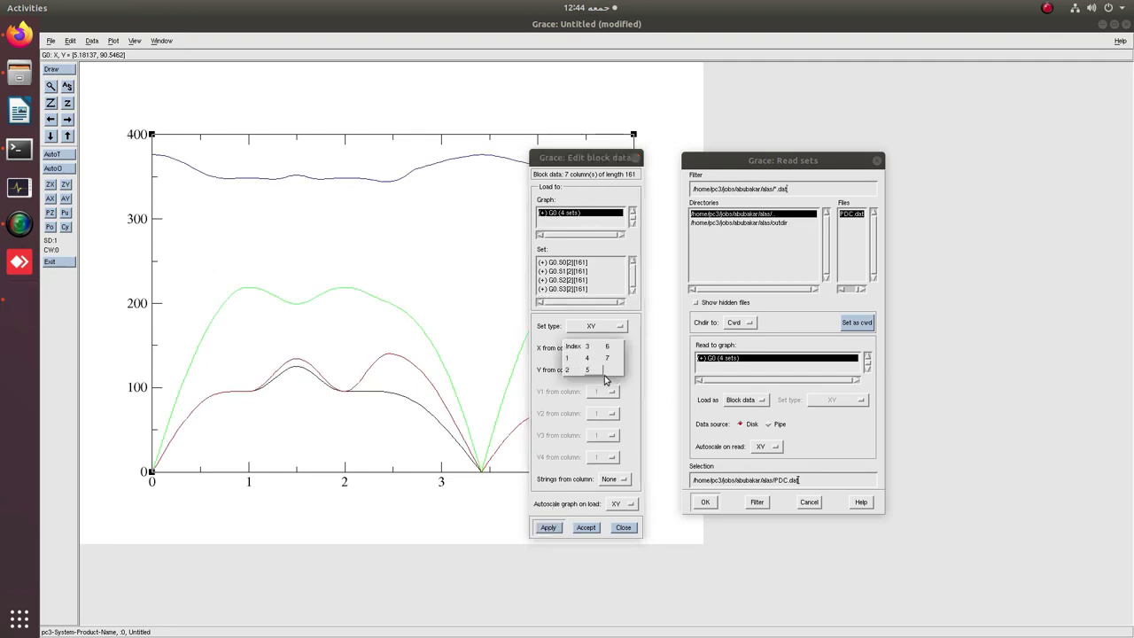
left_click(606, 348)
left_click(549, 528)
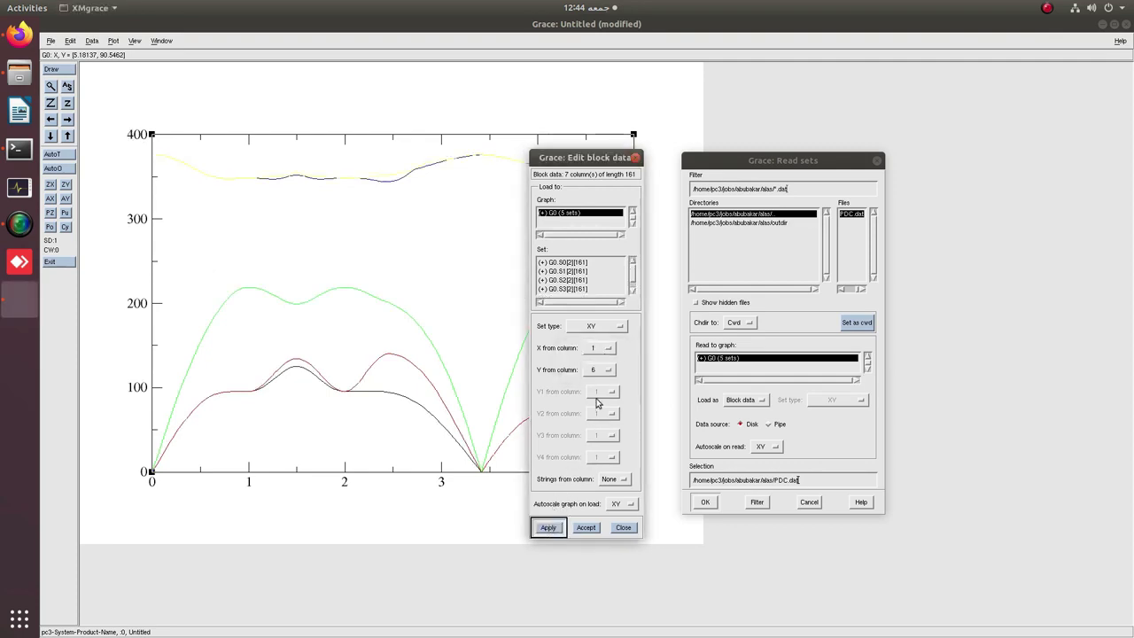
Step: Add the set with Y from column 7 against column 1, and move the block data dialog off the graph
left_click(609, 369)
left_click(588, 383)
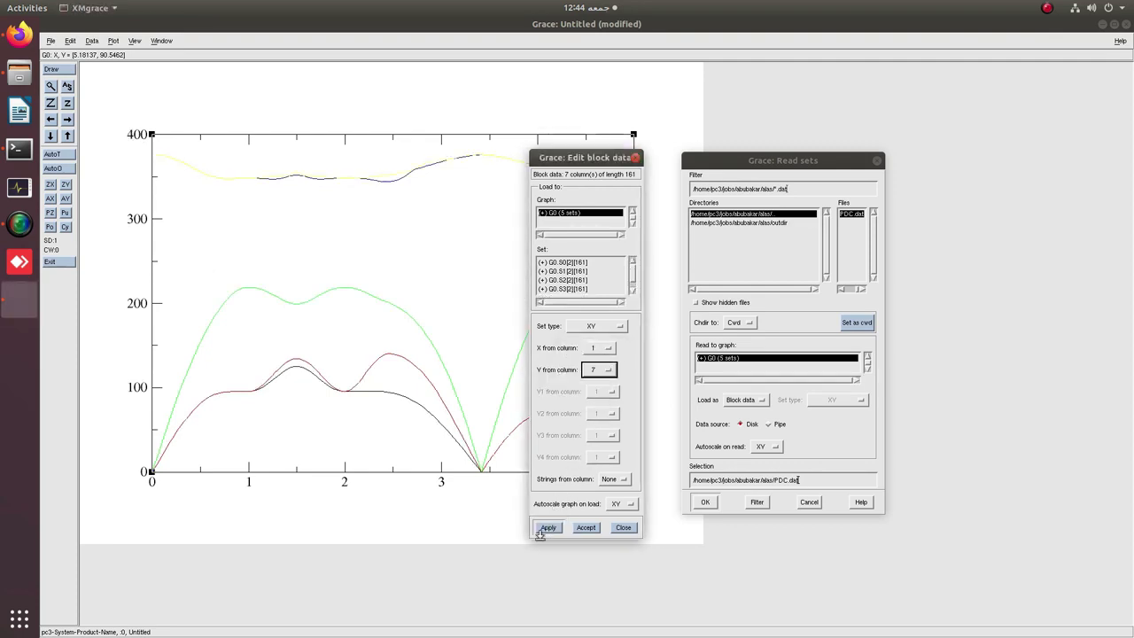
left_click(548, 528)
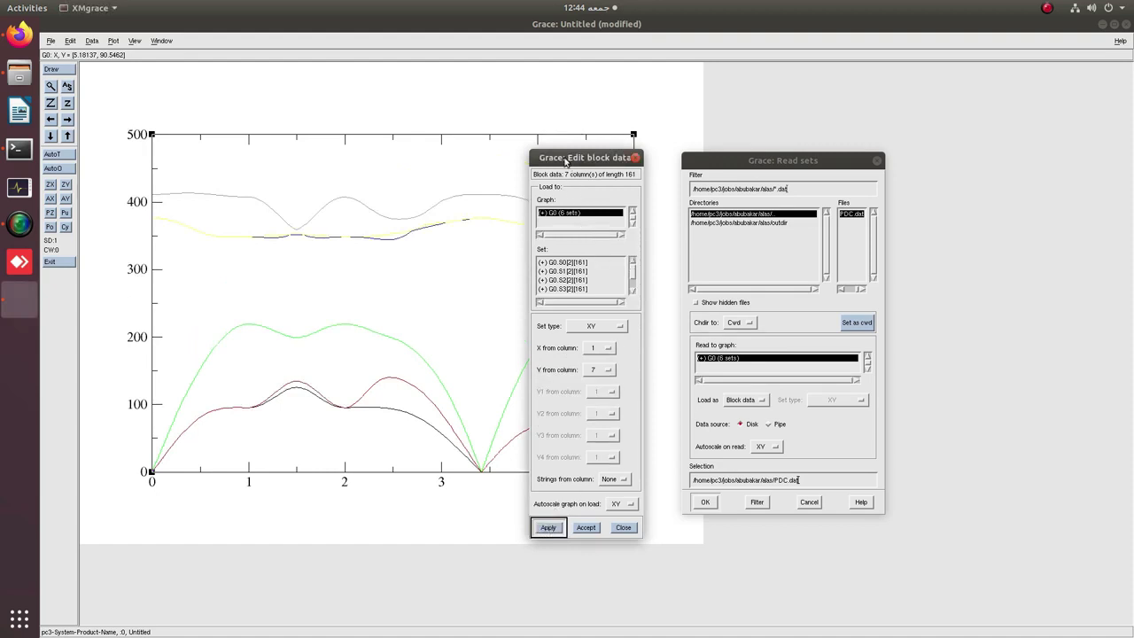
left_click_drag(565, 161, 901, 137)
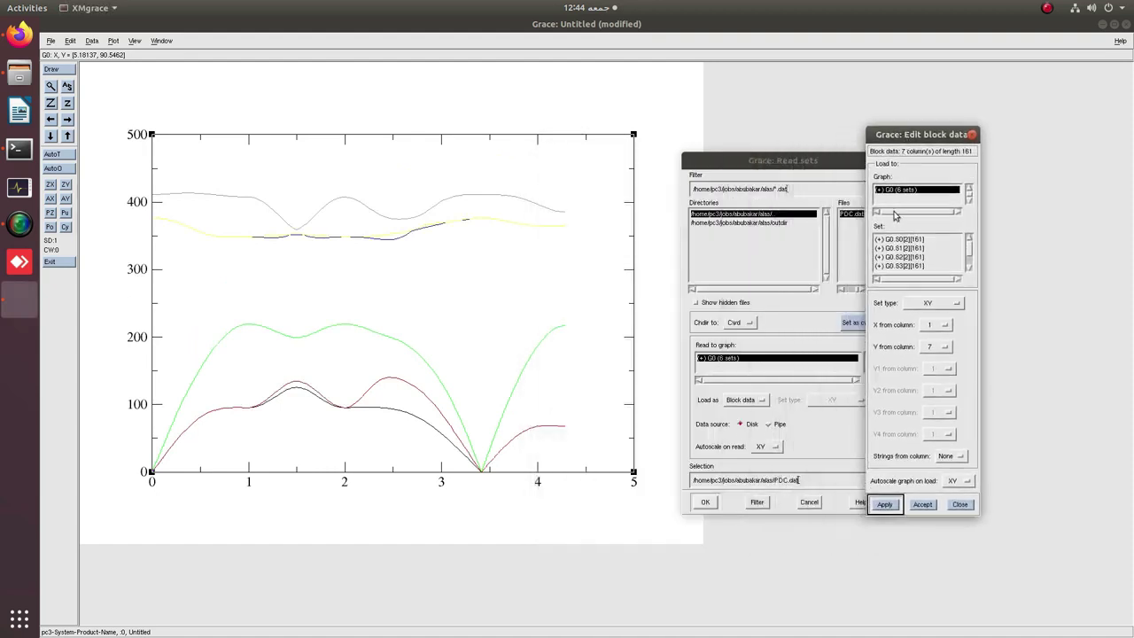
Step: Kill the data of all six plotted sets and close the block data and set appearance dialogs
double_click(319, 222)
left_click(501, 155)
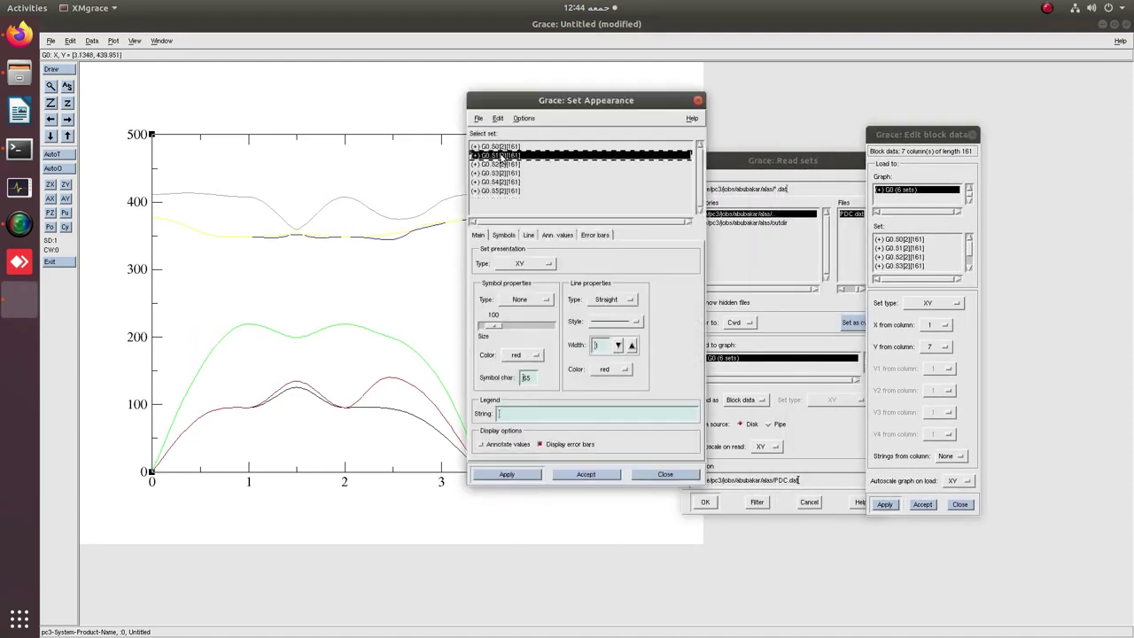
key("ctrl+a")
right_click(500, 155)
left_click(531, 244)
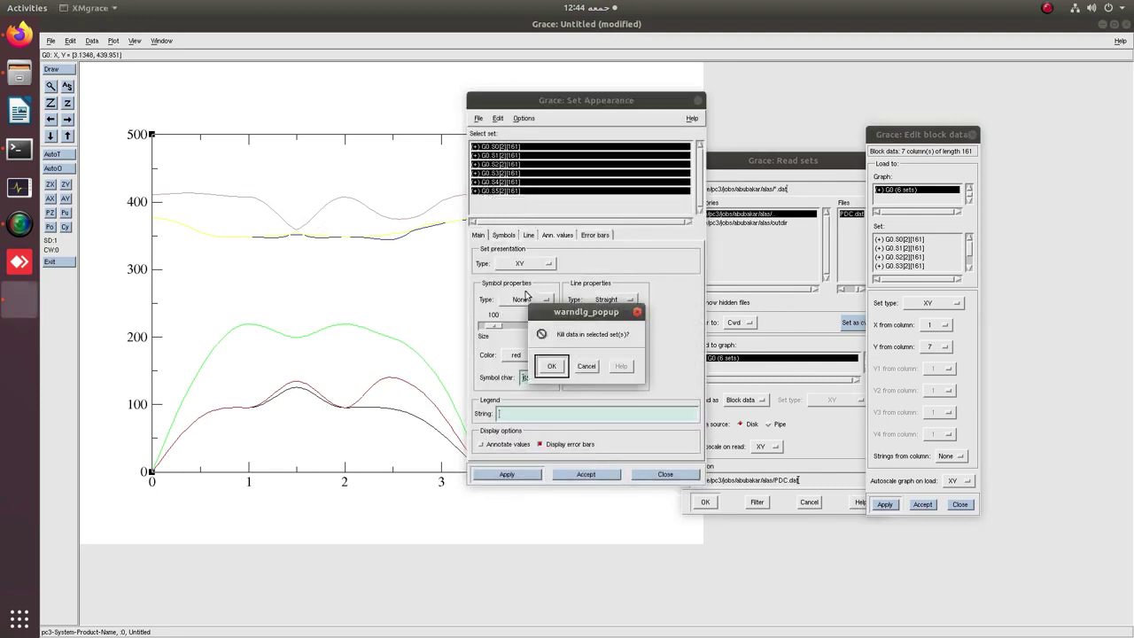
left_click(549, 367)
left_click(959, 504)
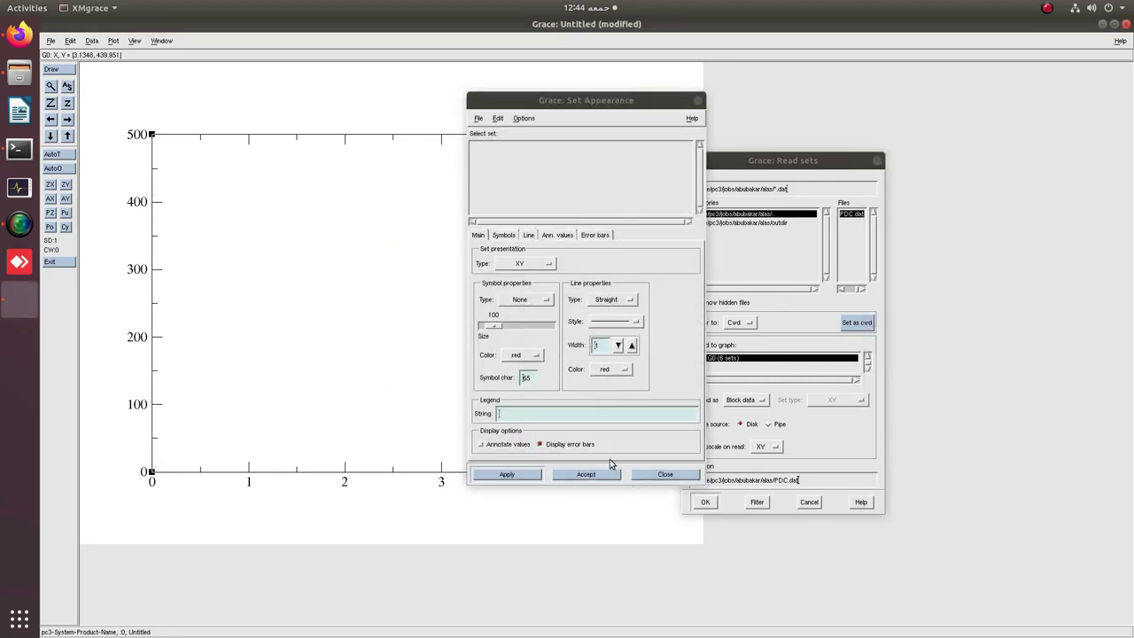
left_click(660, 474)
Step: Read PDC.dat into the graph again, loaded as NXY
left_click(744, 400)
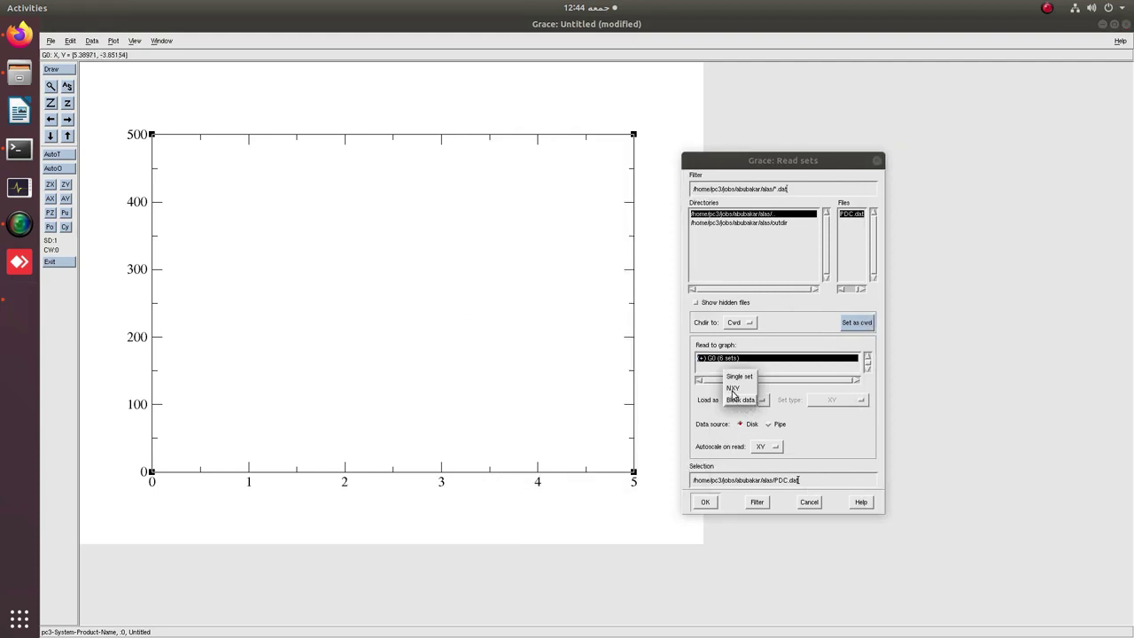
left_click(732, 389)
left_click(705, 502)
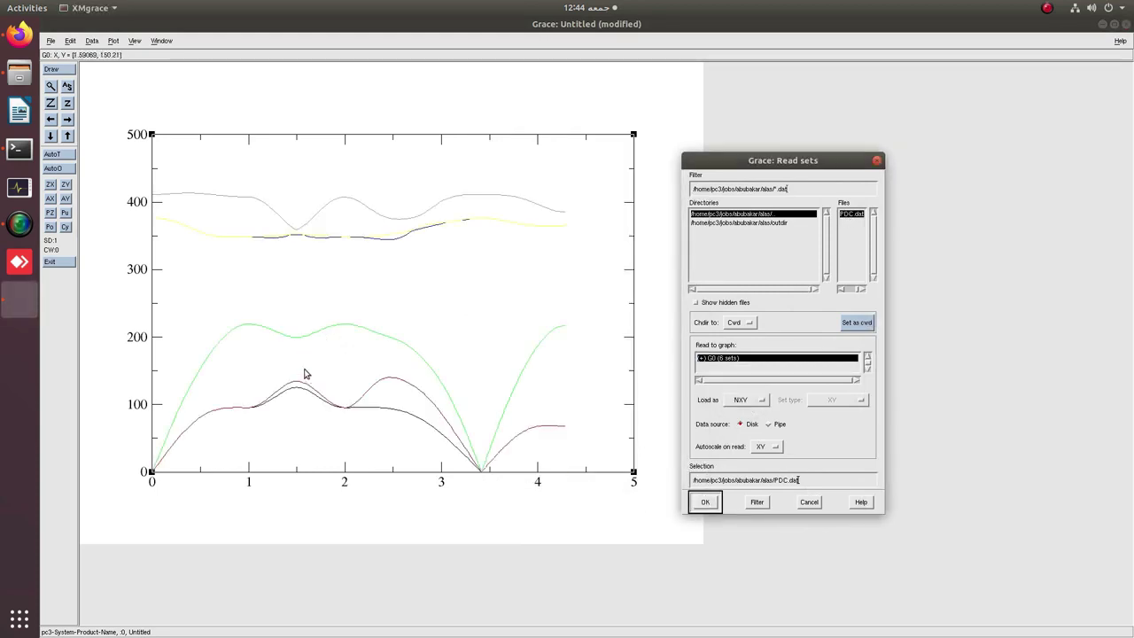
Step: Give all six dispersion sets a black line of width 1.5, and move the set appearance dialog off the graph
double_click(306, 337)
left_click(517, 147)
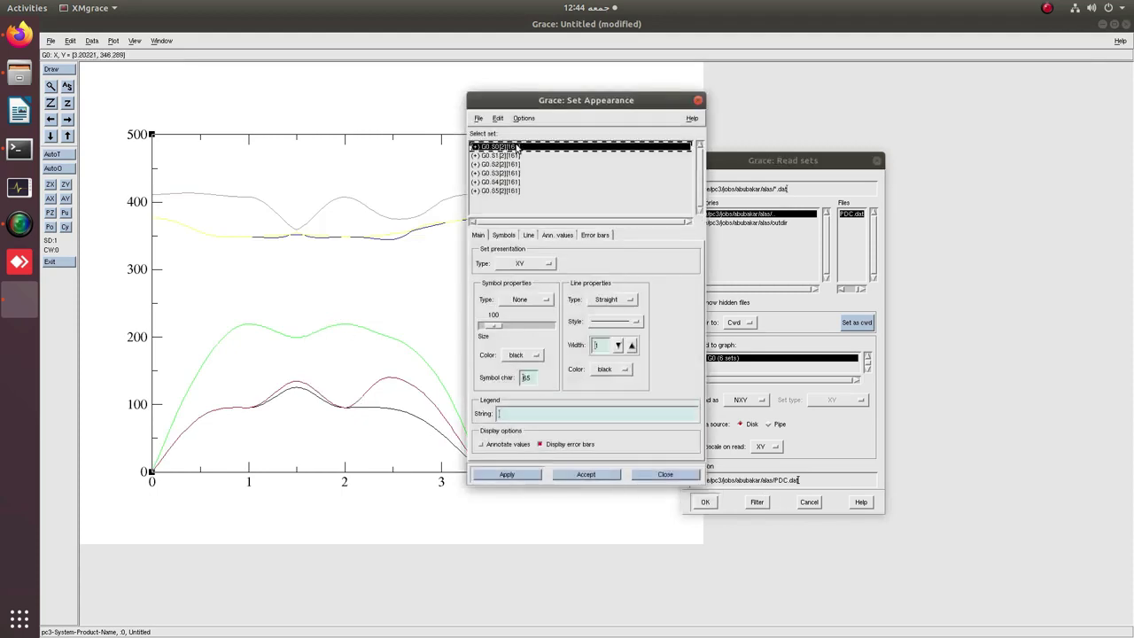
left_click_drag(517, 147, 518, 192)
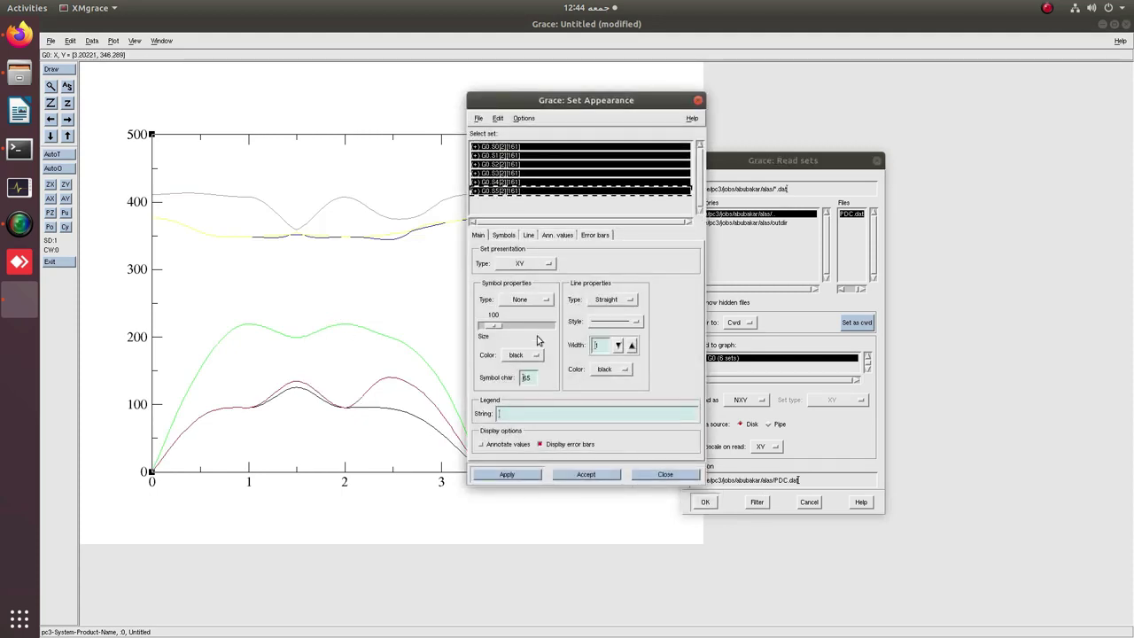
left_click(623, 370)
left_click(611, 365)
left_click(631, 345)
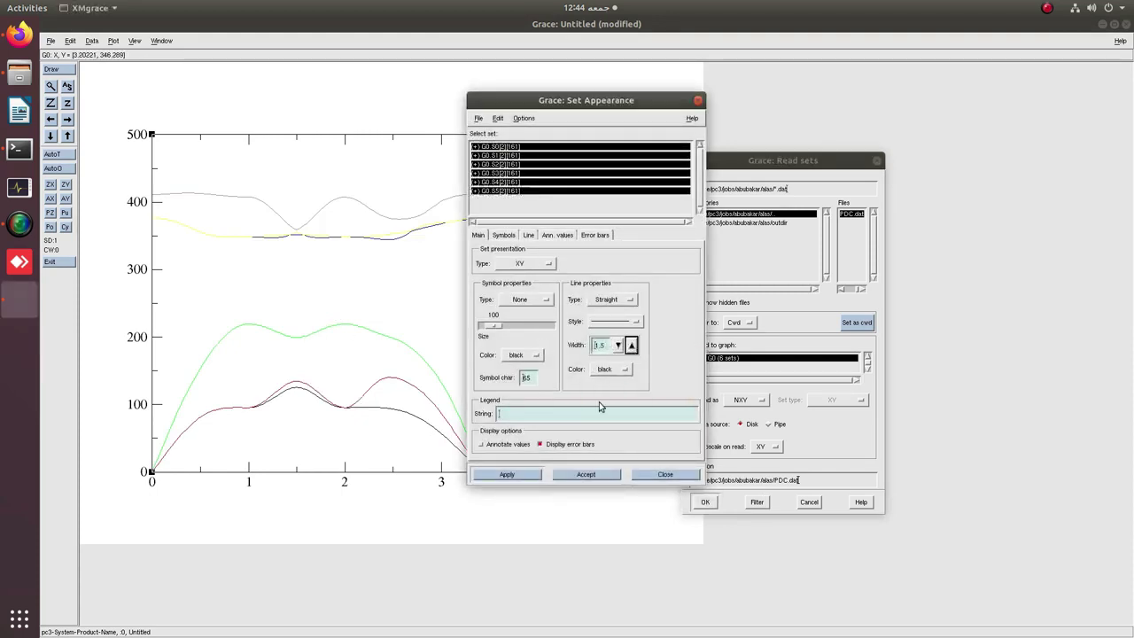
left_click(507, 475)
left_click_drag(509, 106, 798, 116)
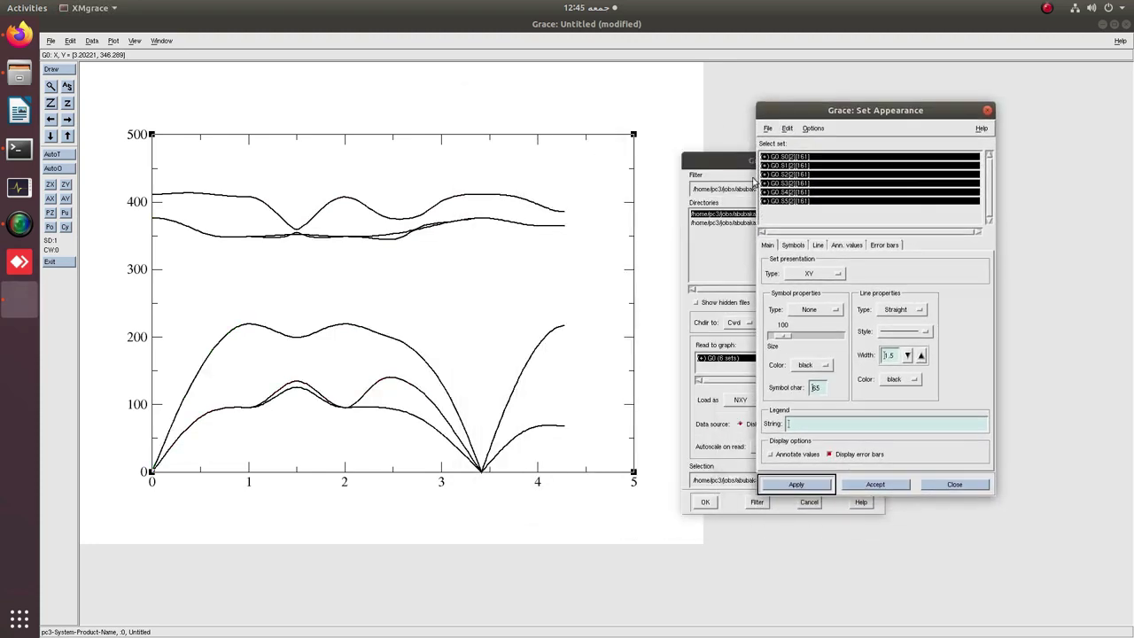
Step: Open the X axis settings, and open PDC.dat in the text editor to check the final values of its first column
double_click(413, 474)
left_click_drag(553, 99, 782, 123)
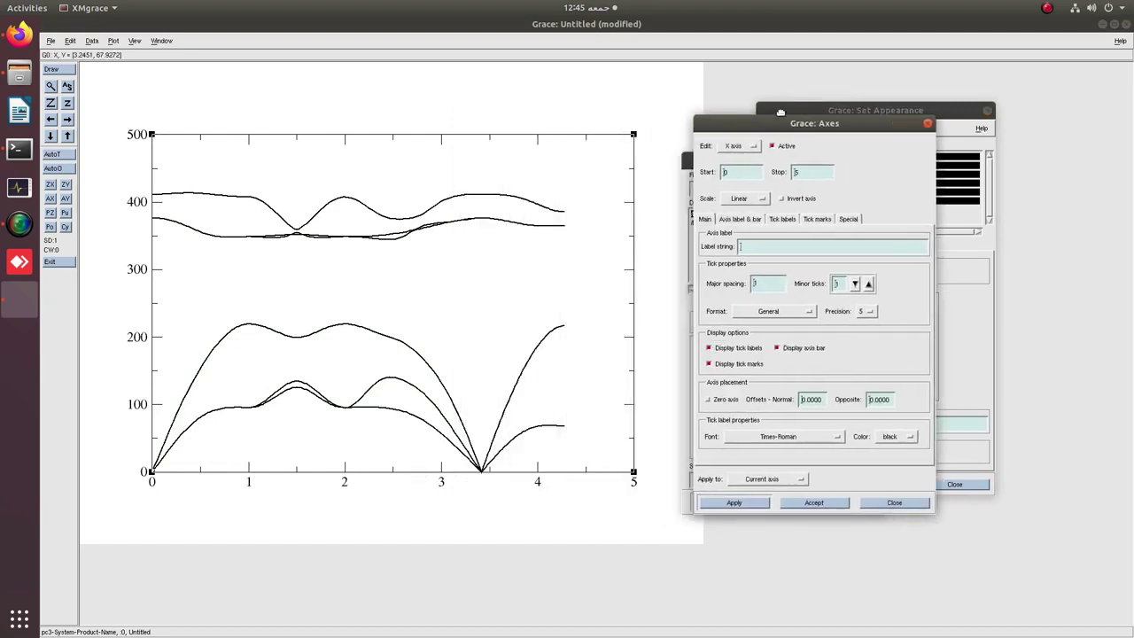
left_click(19, 72)
double_click(515, 124)
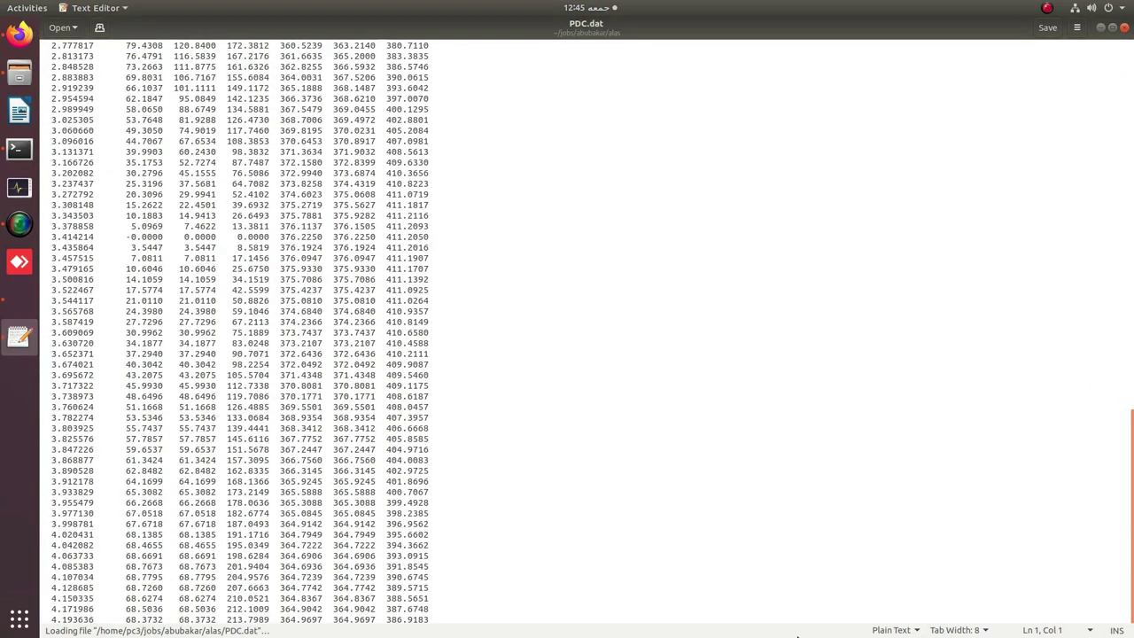
left_click_drag(51, 619, 95, 620)
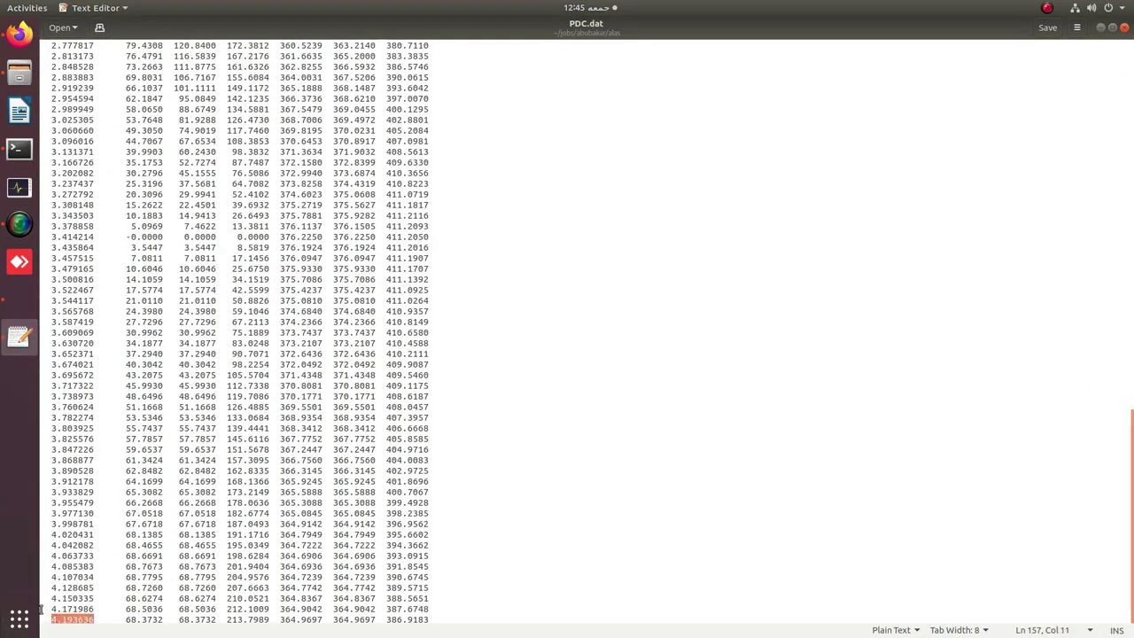
Step: Set the X axis stop value to 4.19 in Grace and close all open dialogs
left_click(20, 299)
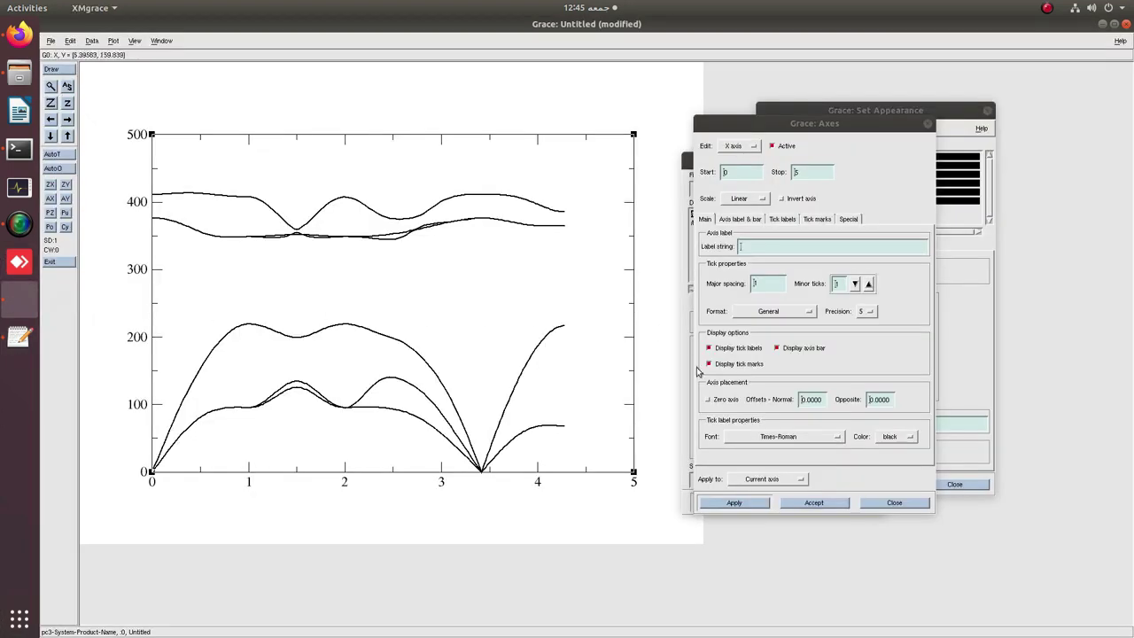
left_click(802, 175)
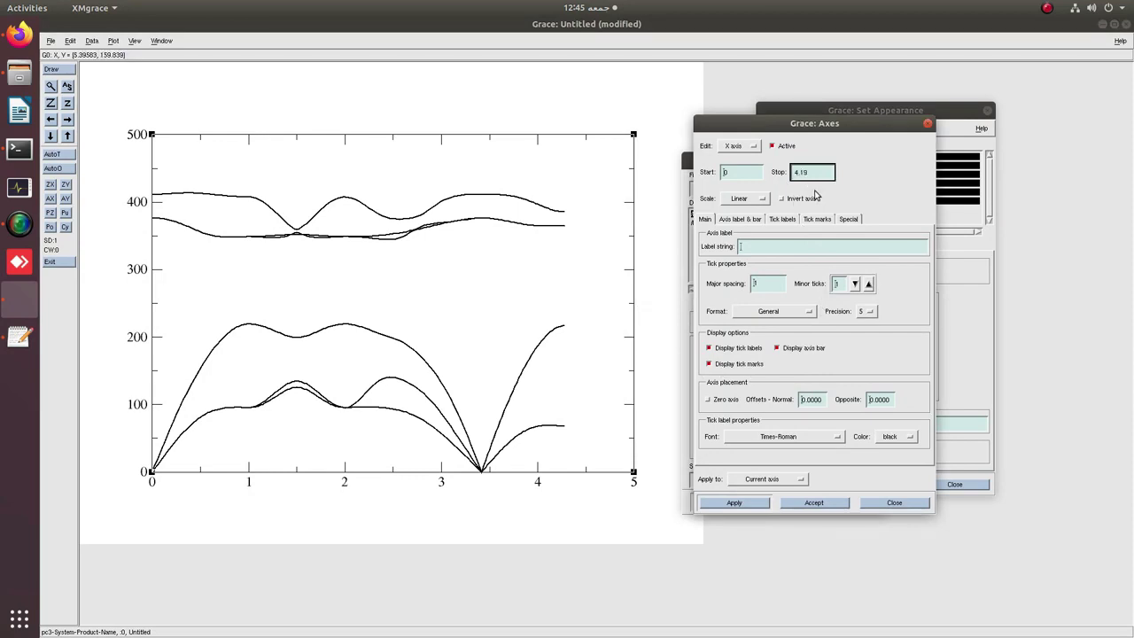
left_click(734, 502)
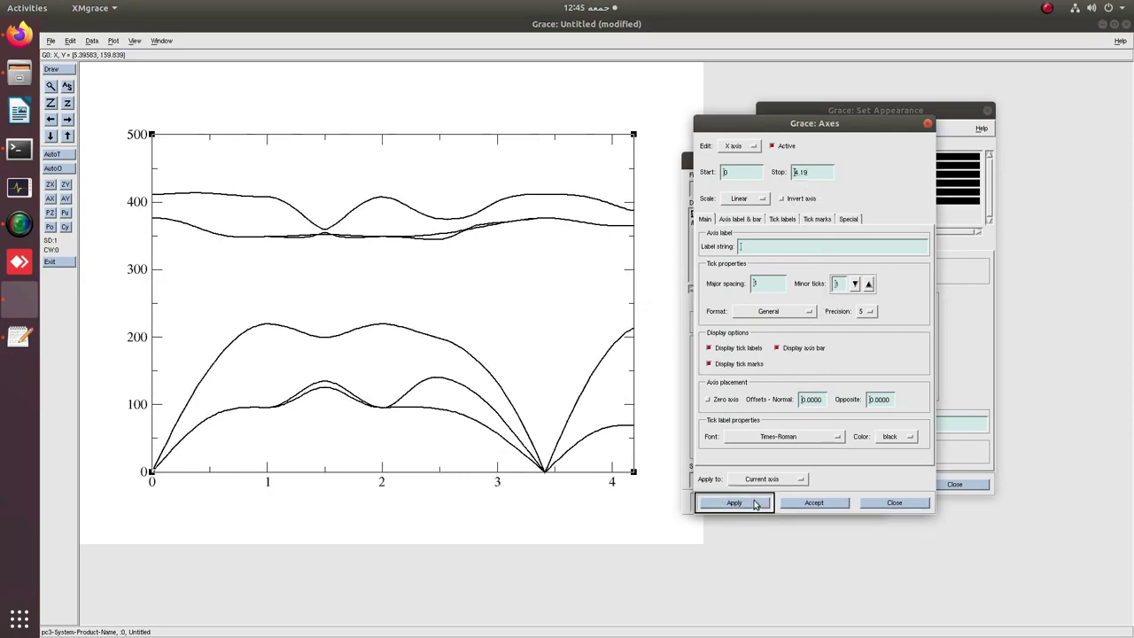
left_click(881, 503)
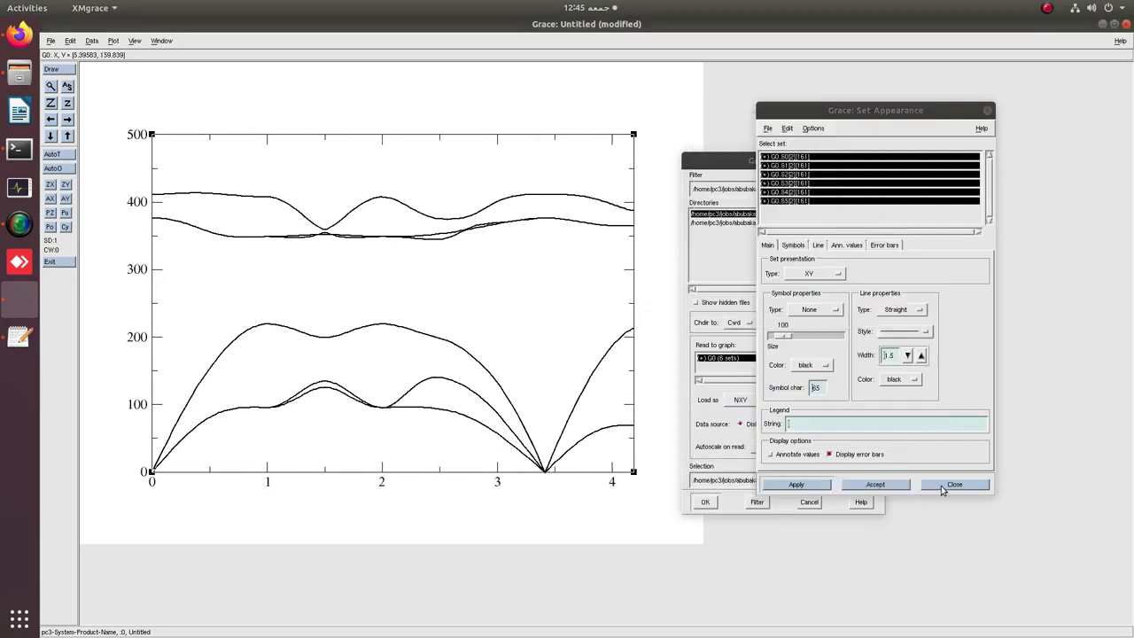
left_click(952, 483)
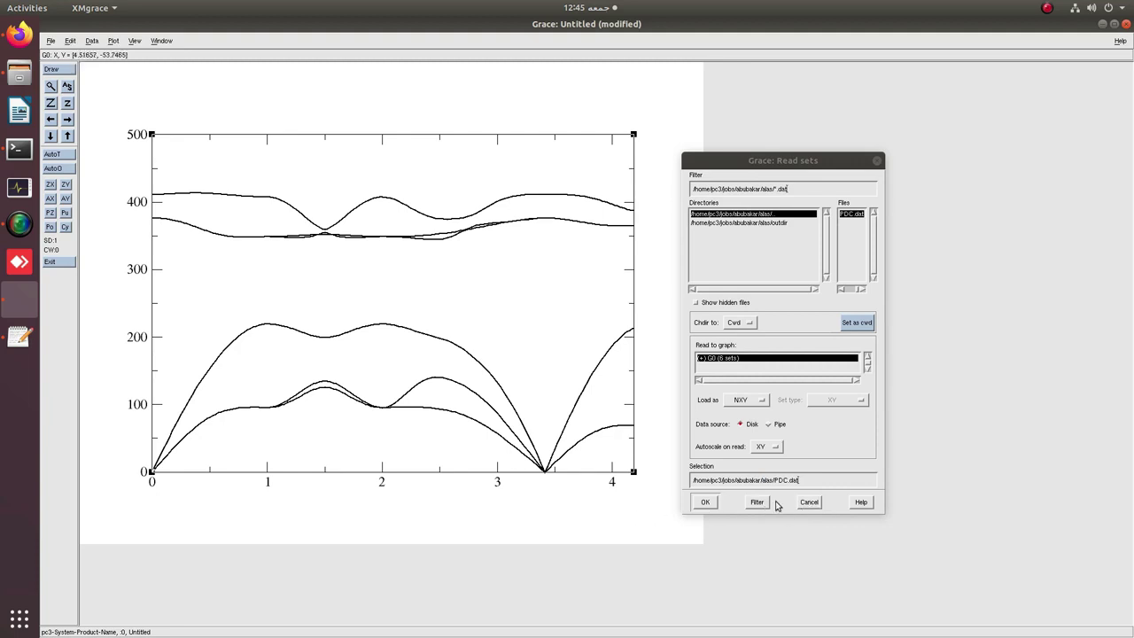
left_click(805, 503)
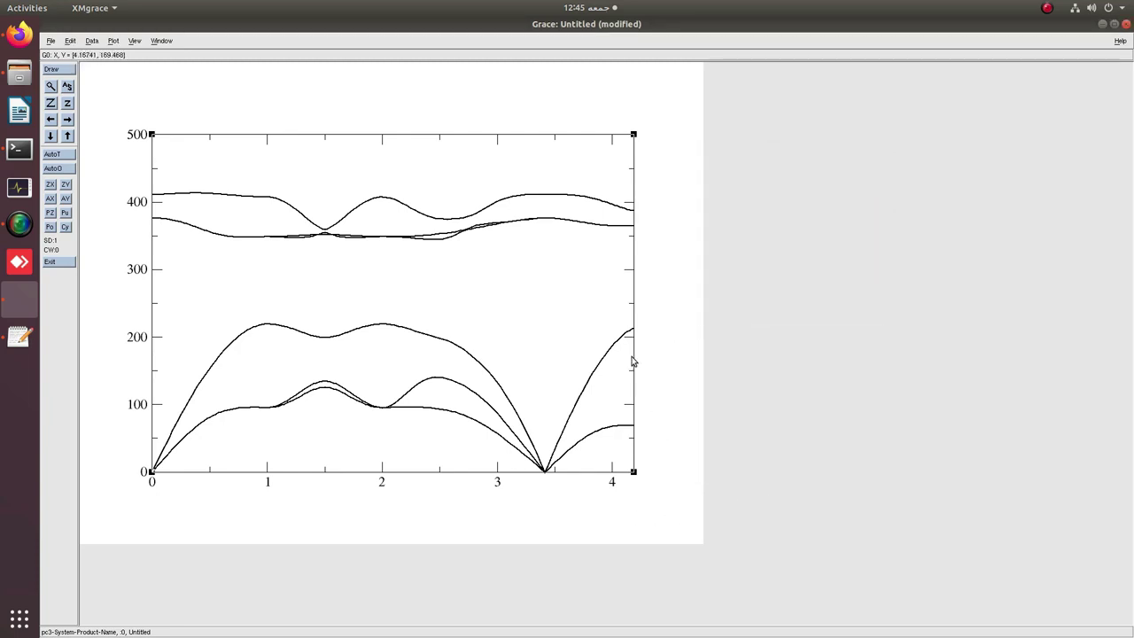
Step: Minimize the plot and the text editor, and open a new terminal in the alas folder
left_click(1101, 24)
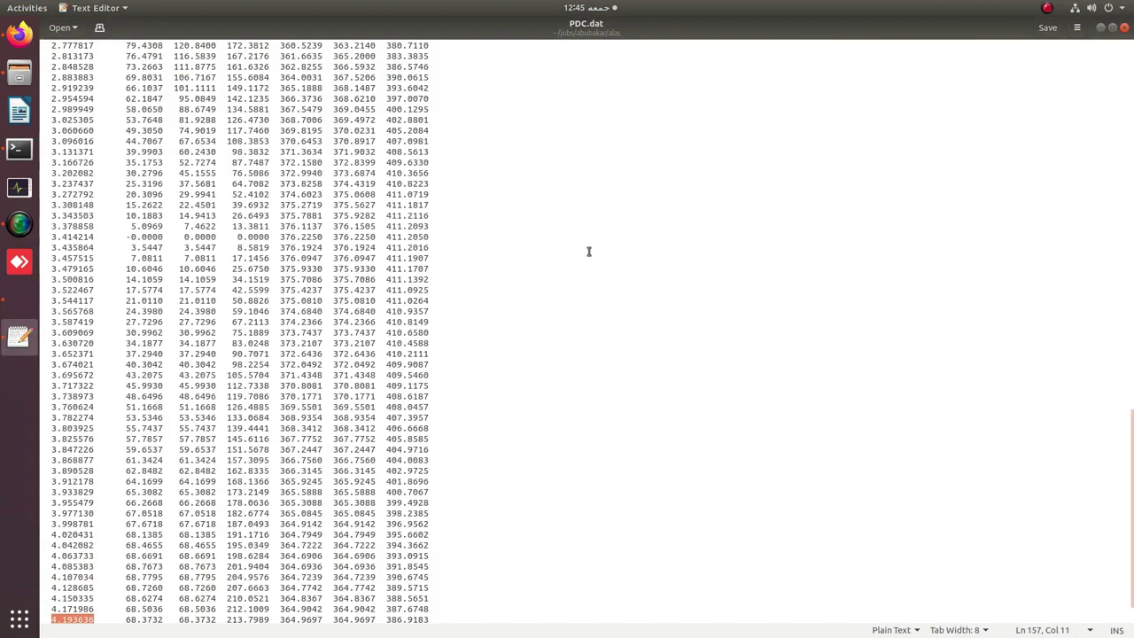
left_click(1100, 28)
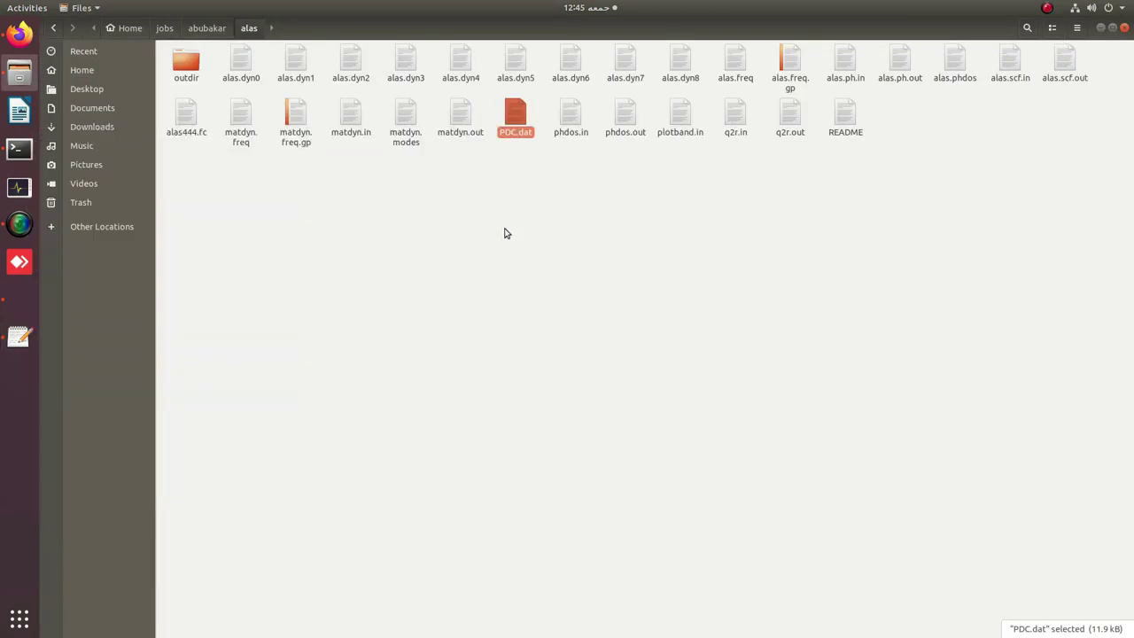
right_click(429, 220)
left_click(467, 285)
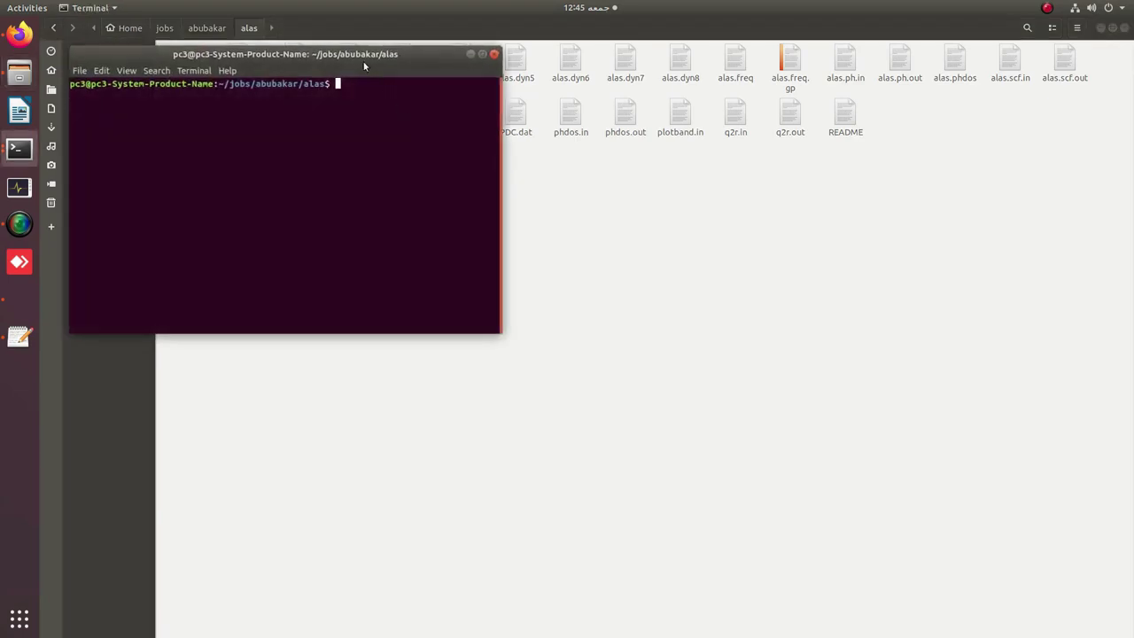
left_click_drag(357, 56, 498, 177)
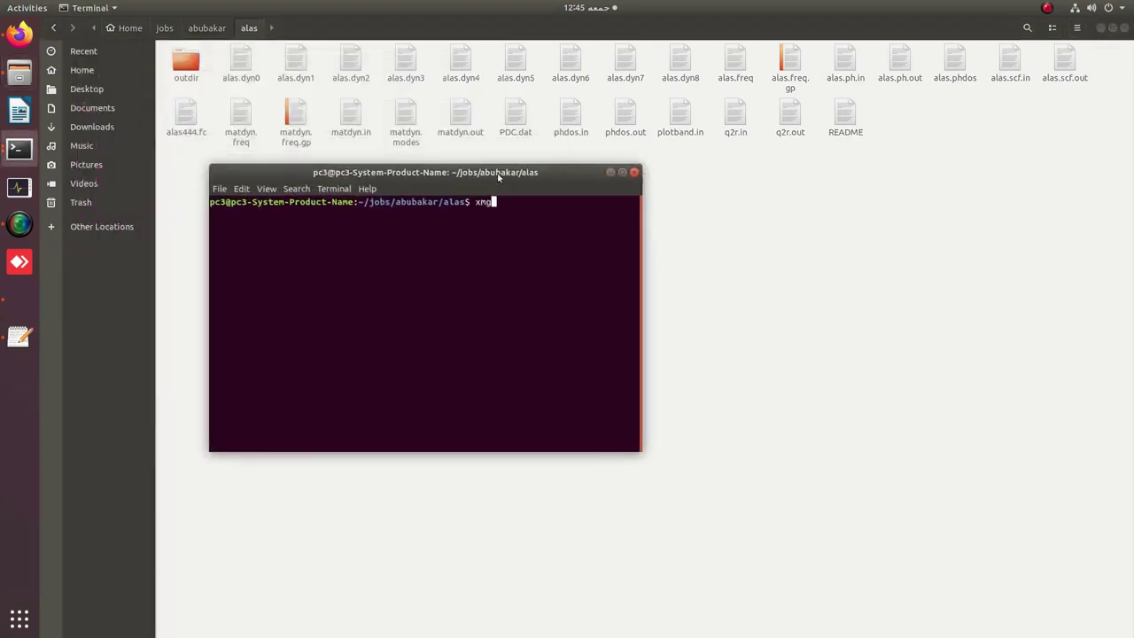
type("xmgrace")
key("Return")
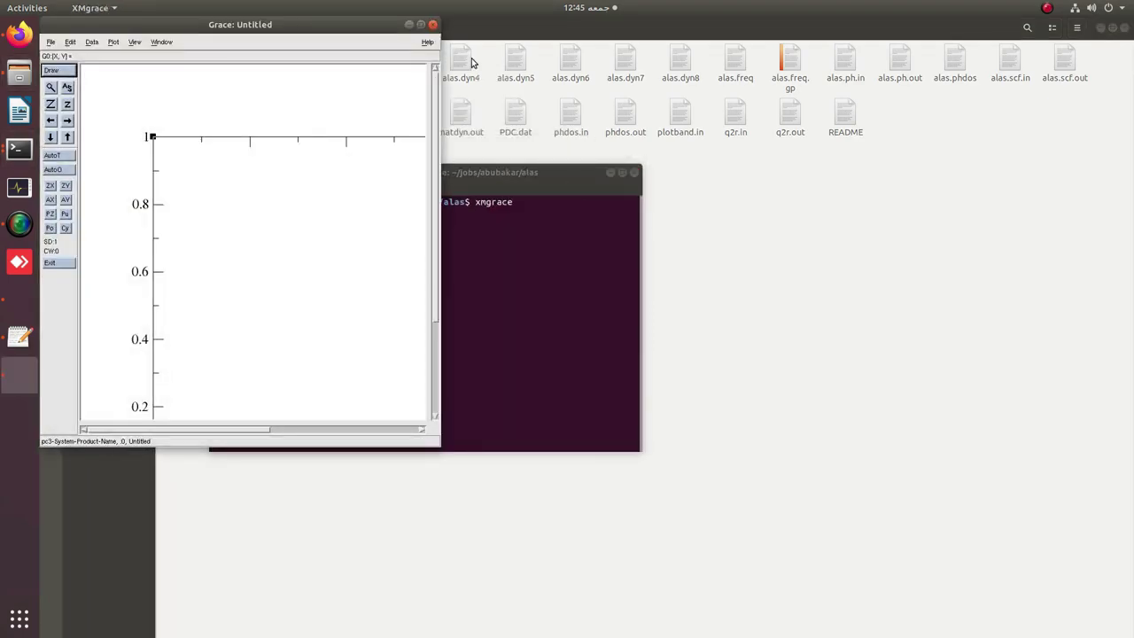
left_click(420, 32)
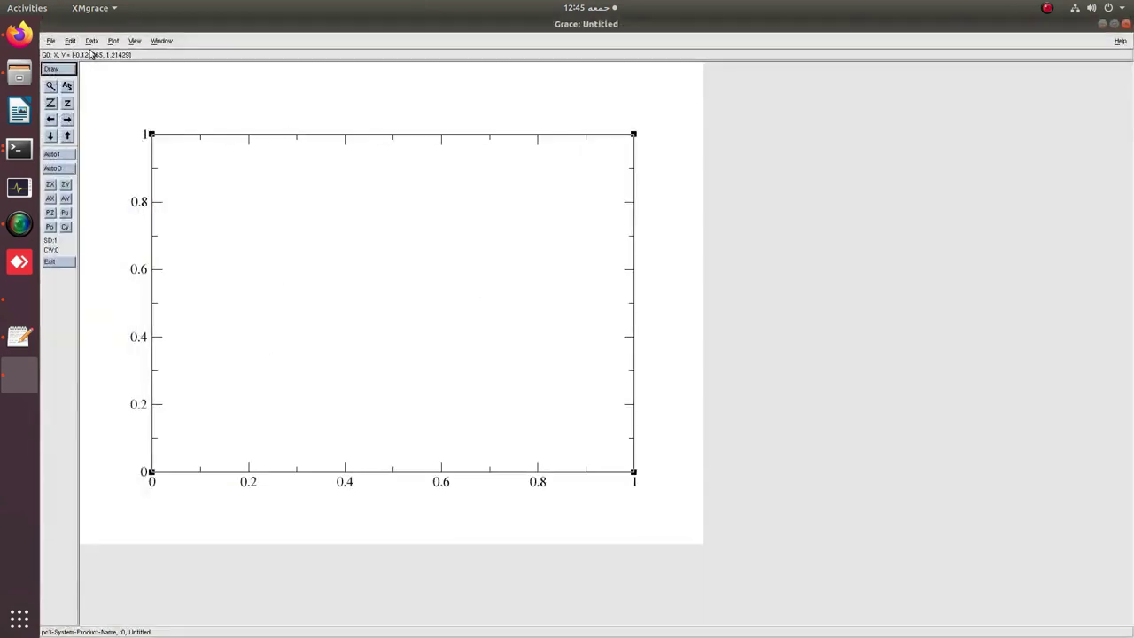
left_click(1101, 25)
Step: Examine the frequency, DOS and PDOS columns of alas.phdos in the text editor and close it
left_click(945, 115)
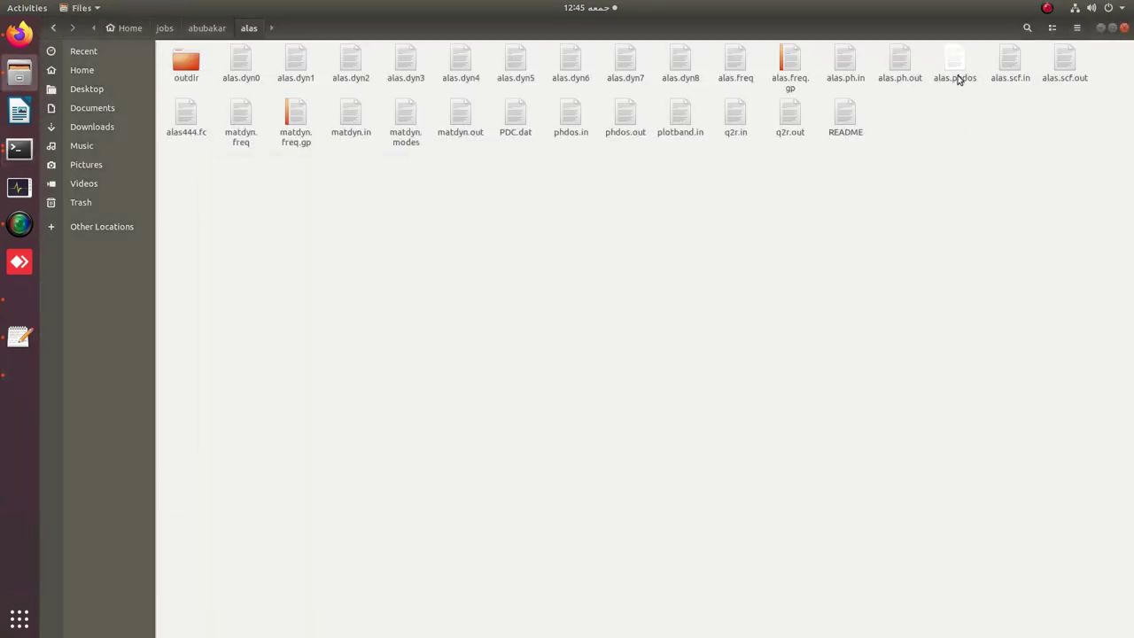
double_click(957, 78)
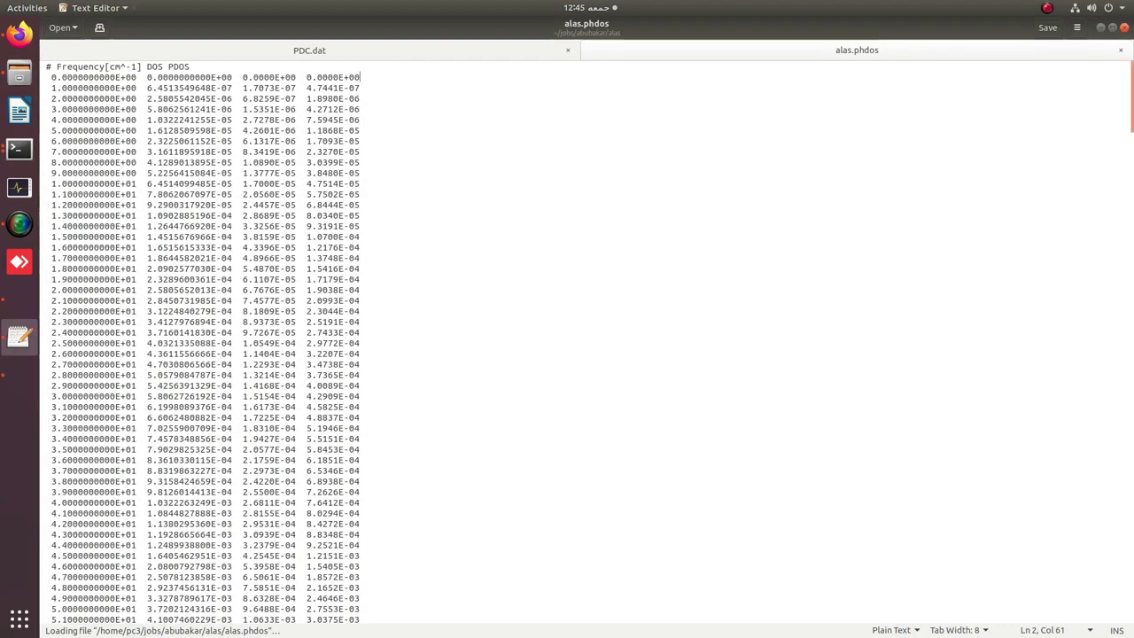
left_click(1124, 27)
right_click(945, 50)
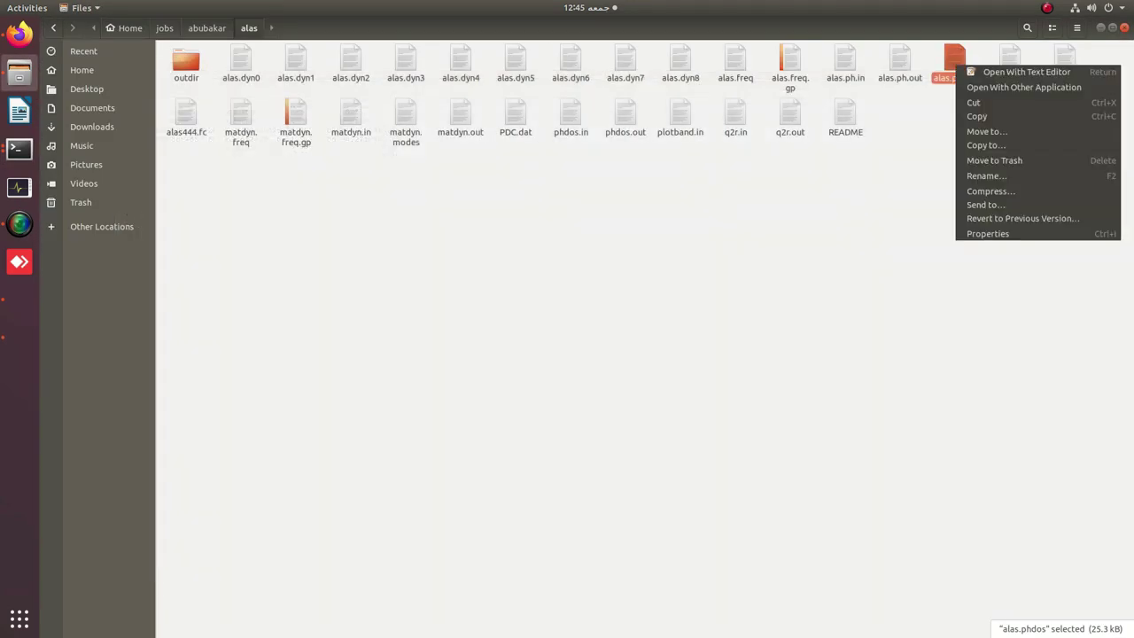
left_click(992, 83)
Step: Stop xmgrace in the new terminal and copy alas.phdos to phdos.dat
left_click(20, 148)
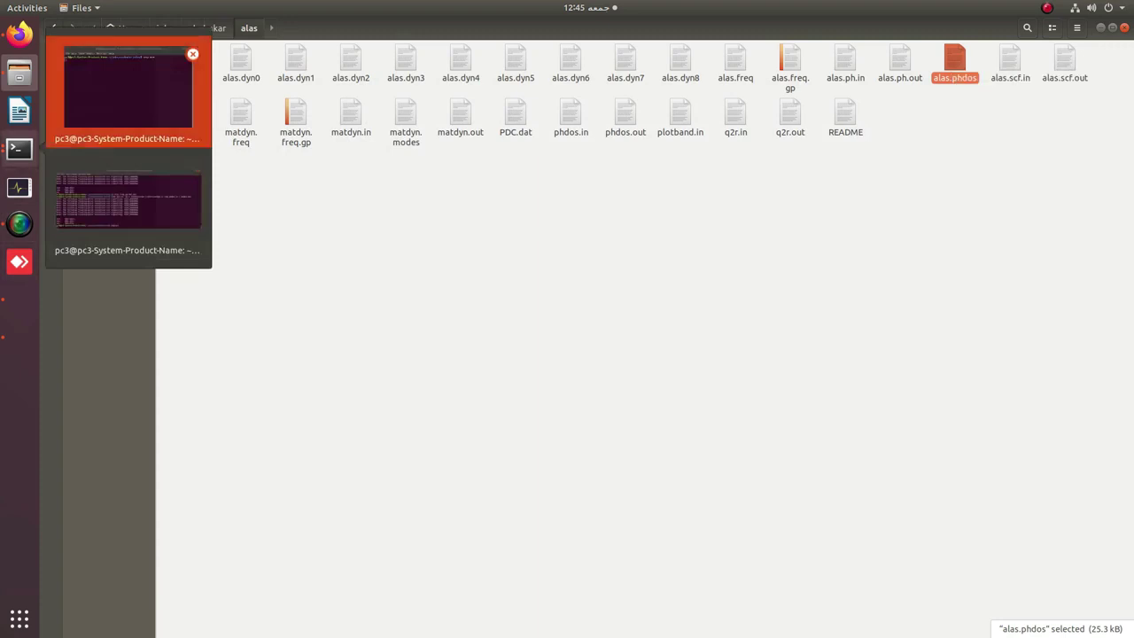
left_click(134, 88)
key("ctrl+c")
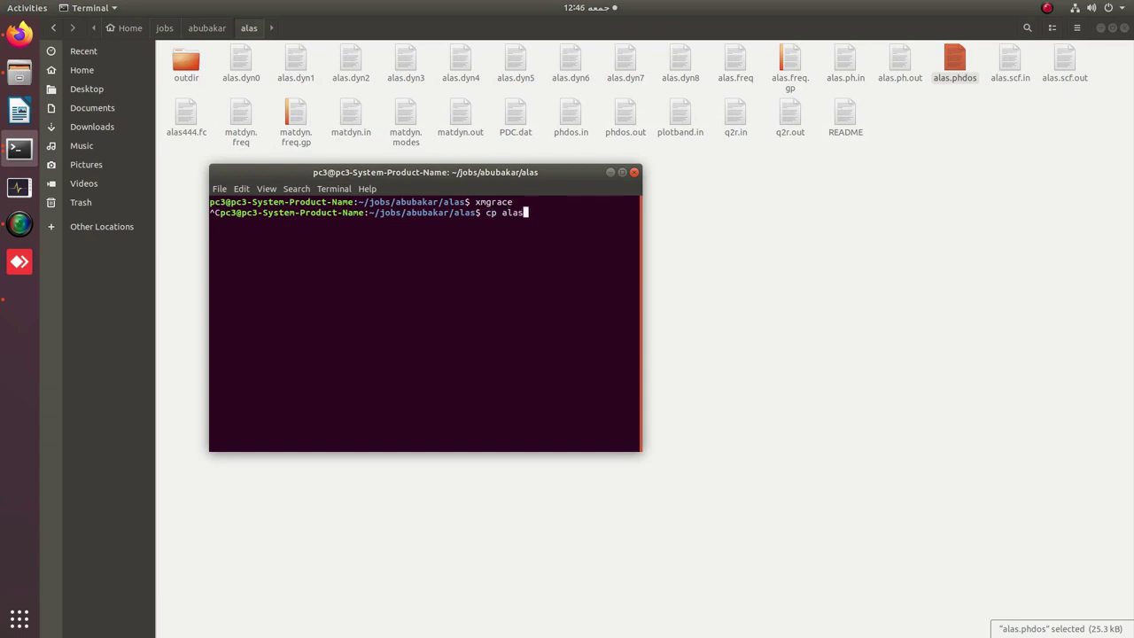
type("cp alas.phdos phdos.dat")
key("Return")
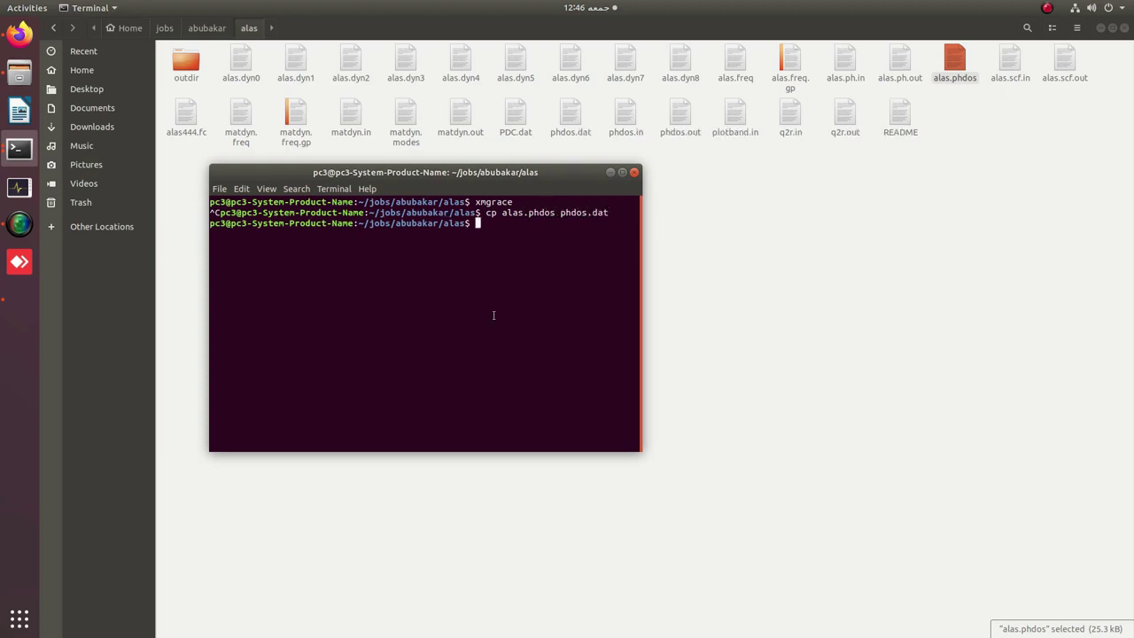
Step: Start xmgrace from the alas folder and maximize its window
type("xmgrace")
key("Return")
double_click(248, 24)
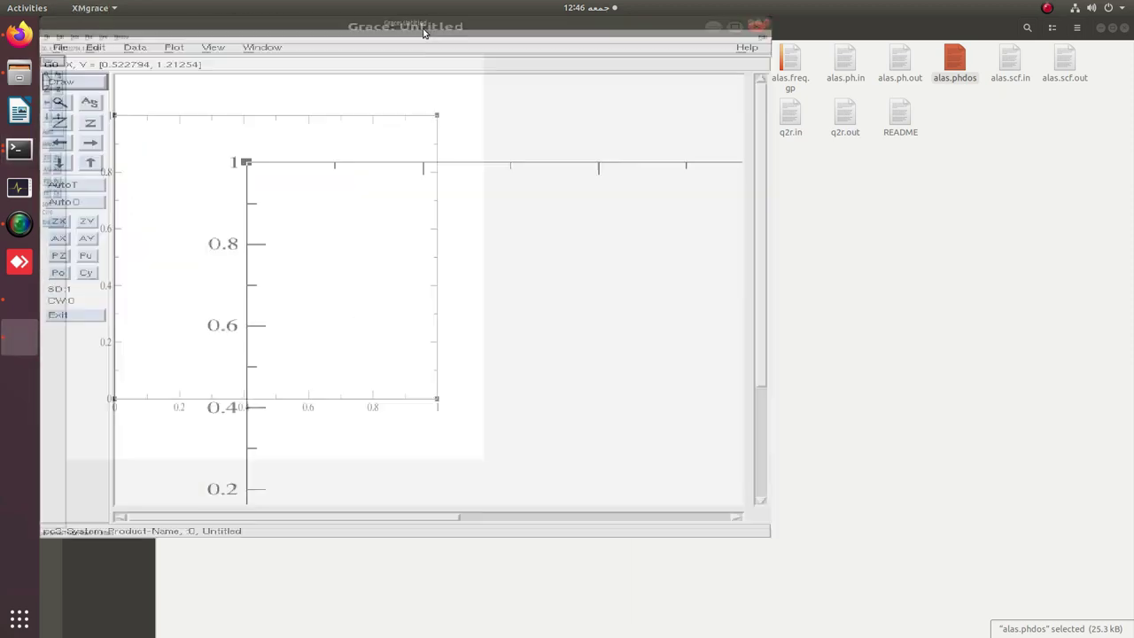
Step: Import phdos.dat from the alas folder as ASCII block data into the empty graph
left_click(91, 41)
mouse_move(126, 99)
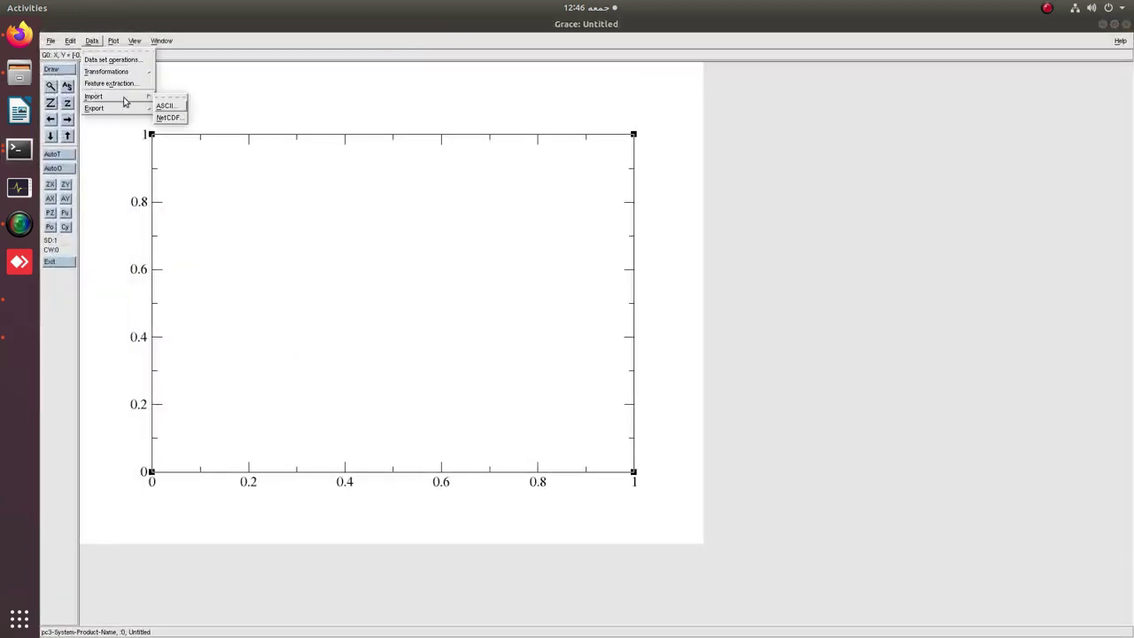
left_click(163, 106)
left_click(657, 175)
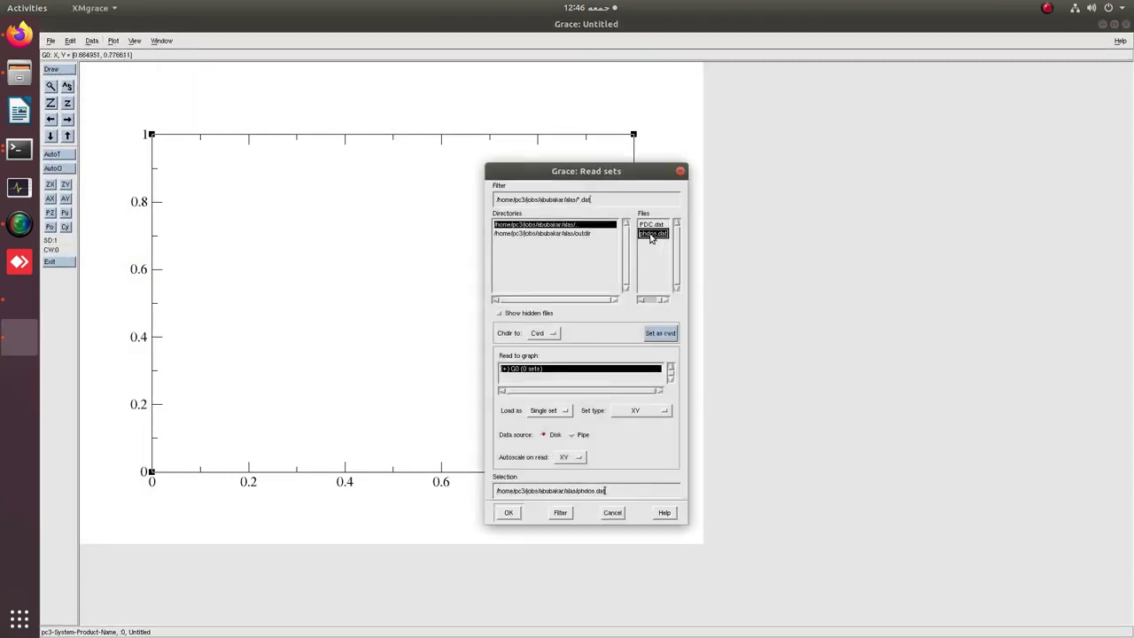
left_click_drag(565, 102, 828, 114)
left_click(813, 351)
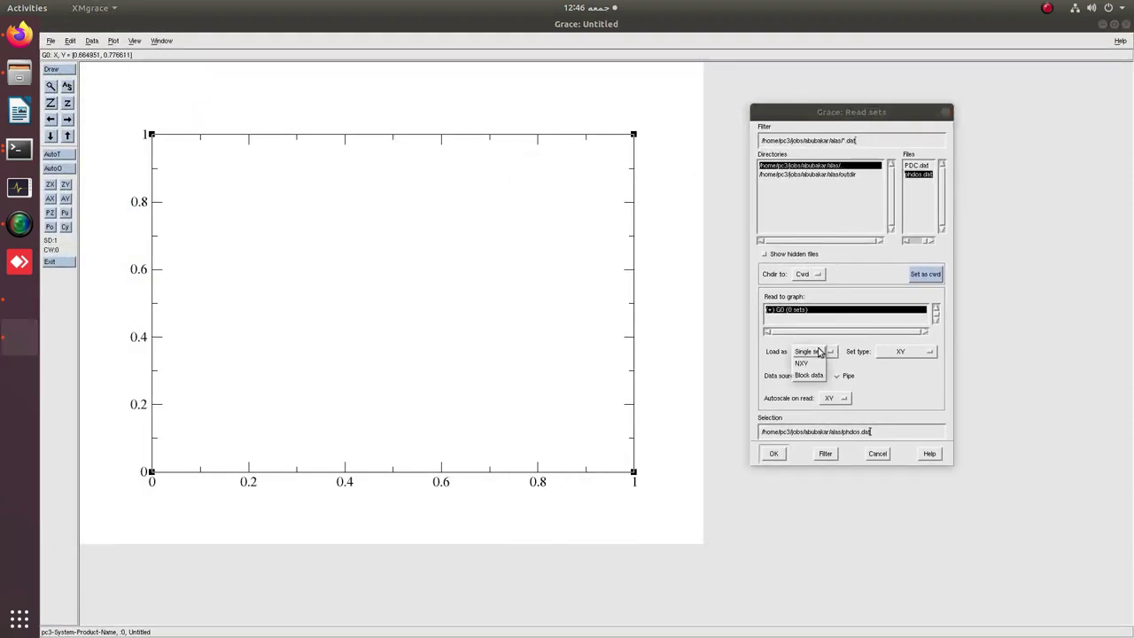
left_click(807, 379)
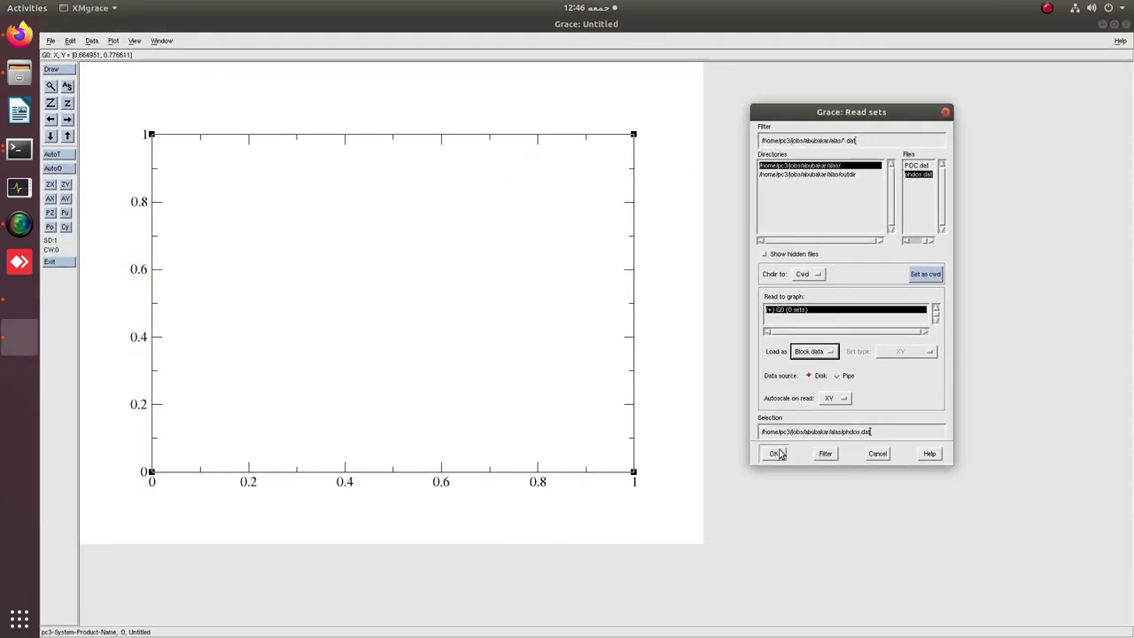
left_click(774, 454)
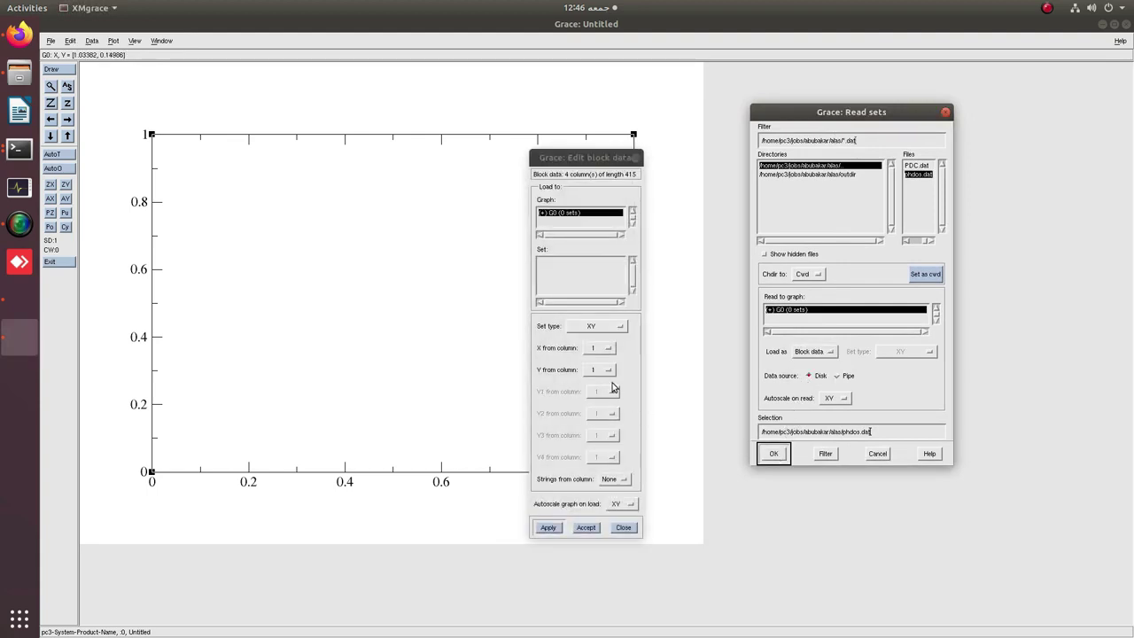
Step: Plot column 2 of the block data against column 1 as an XY set and move the dialogs off the graph
left_click(603, 372)
left_click(606, 357)
left_click(549, 527)
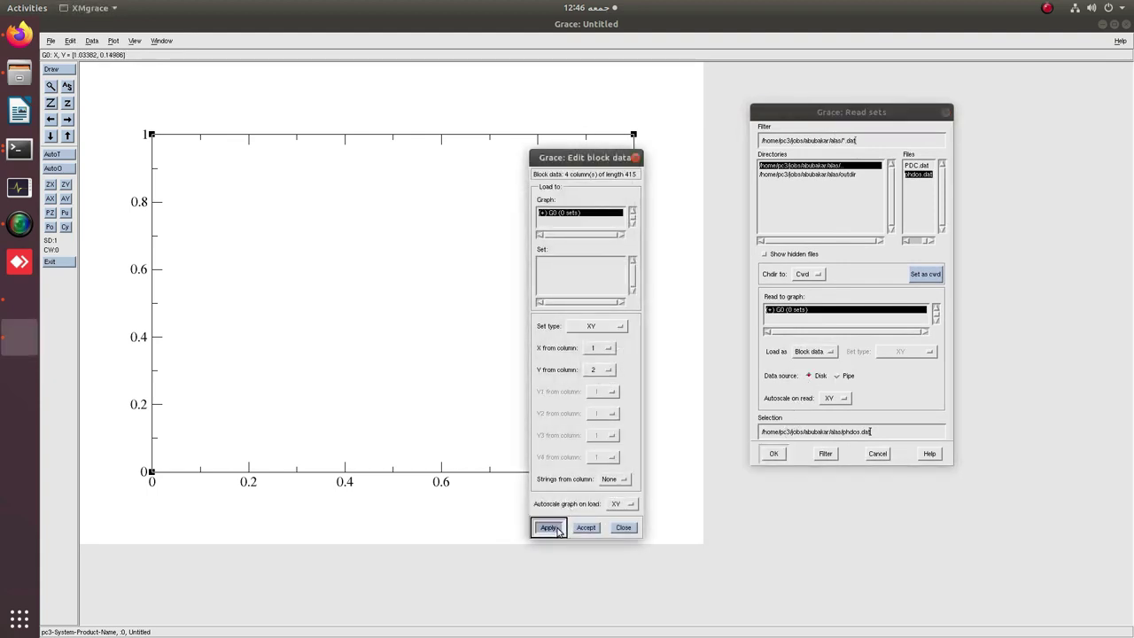
left_click_drag(555, 156, 680, 137)
left_click_drag(786, 113, 897, 121)
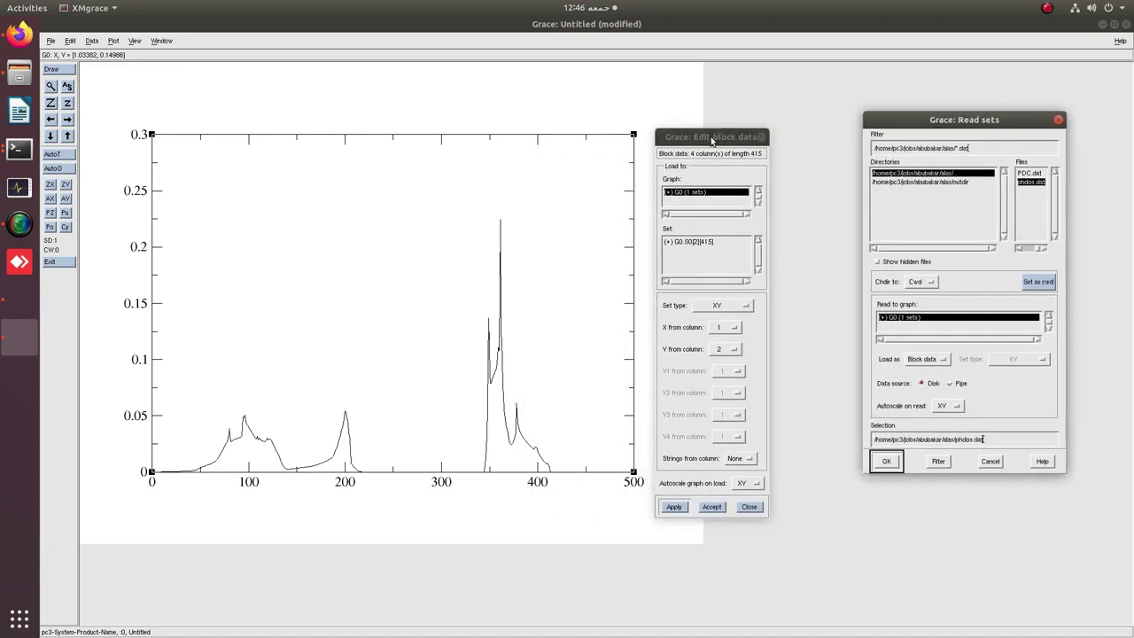
Step: Add two more XY sets from the block data, plotting columns 3 and 4 against column 1
left_click_drag(711, 140, 726, 111)
left_click(747, 324)
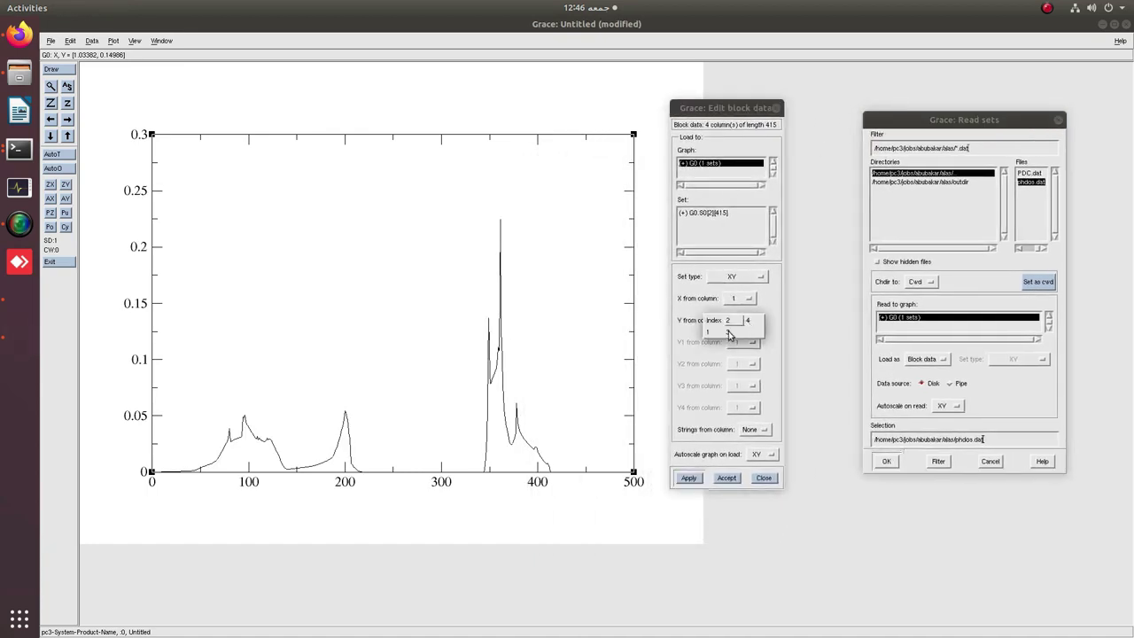
left_click(731, 335)
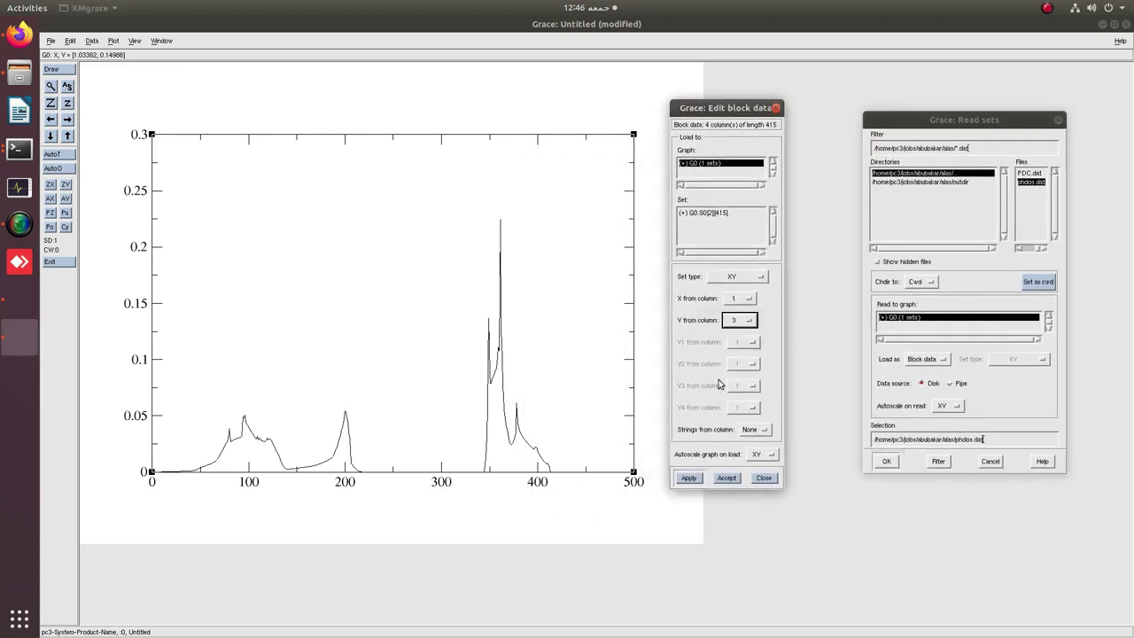
left_click(689, 478)
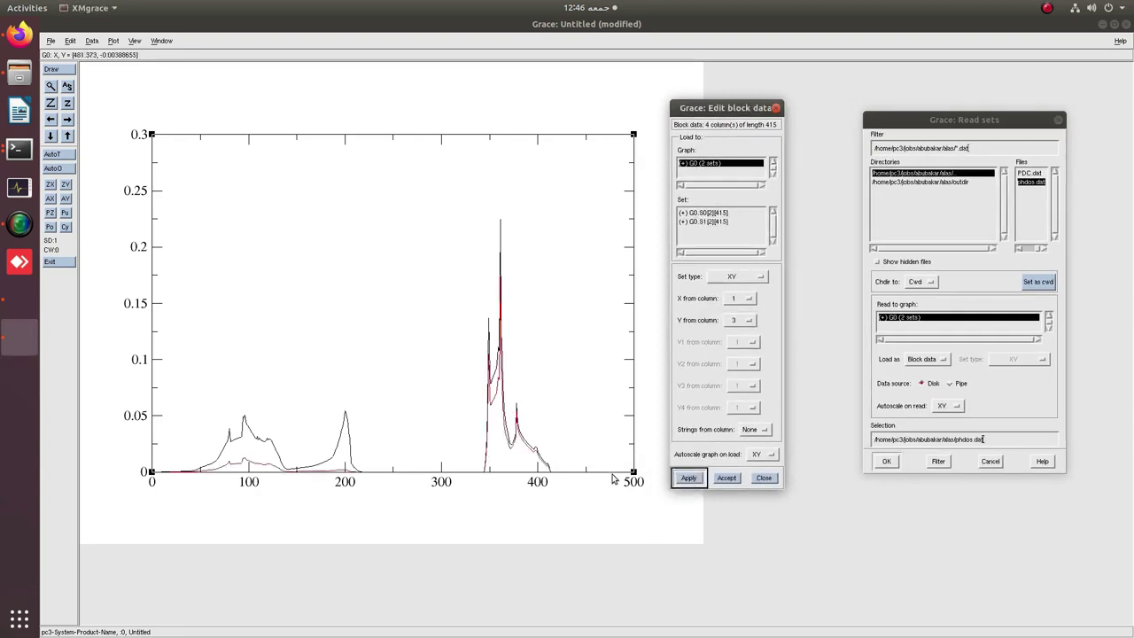
left_click(748, 321)
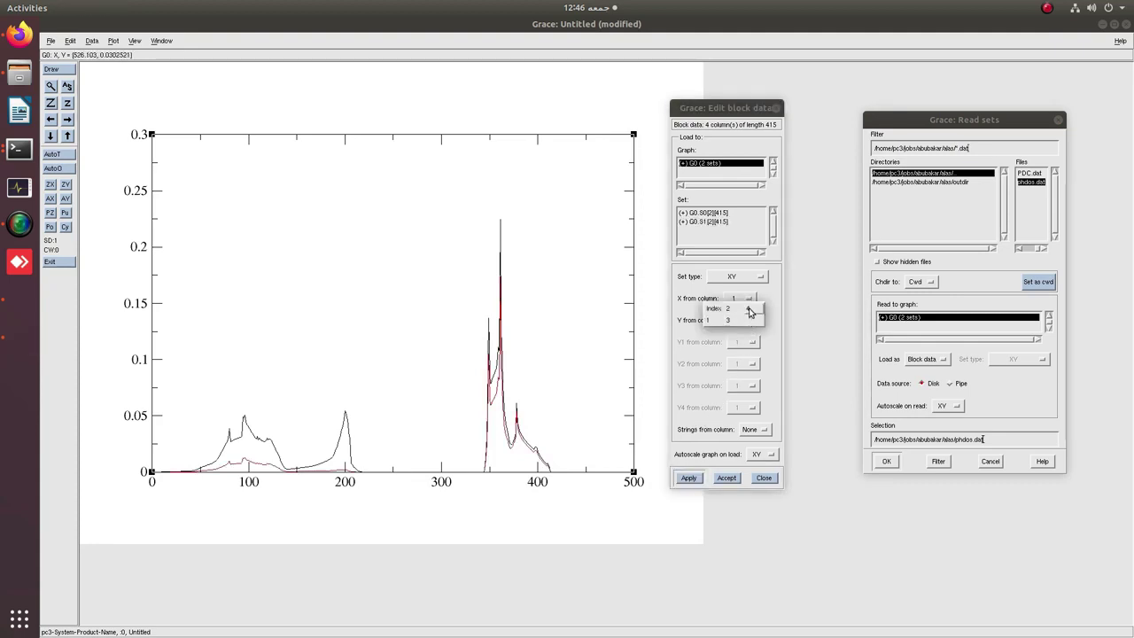
left_click(735, 329)
left_click(689, 478)
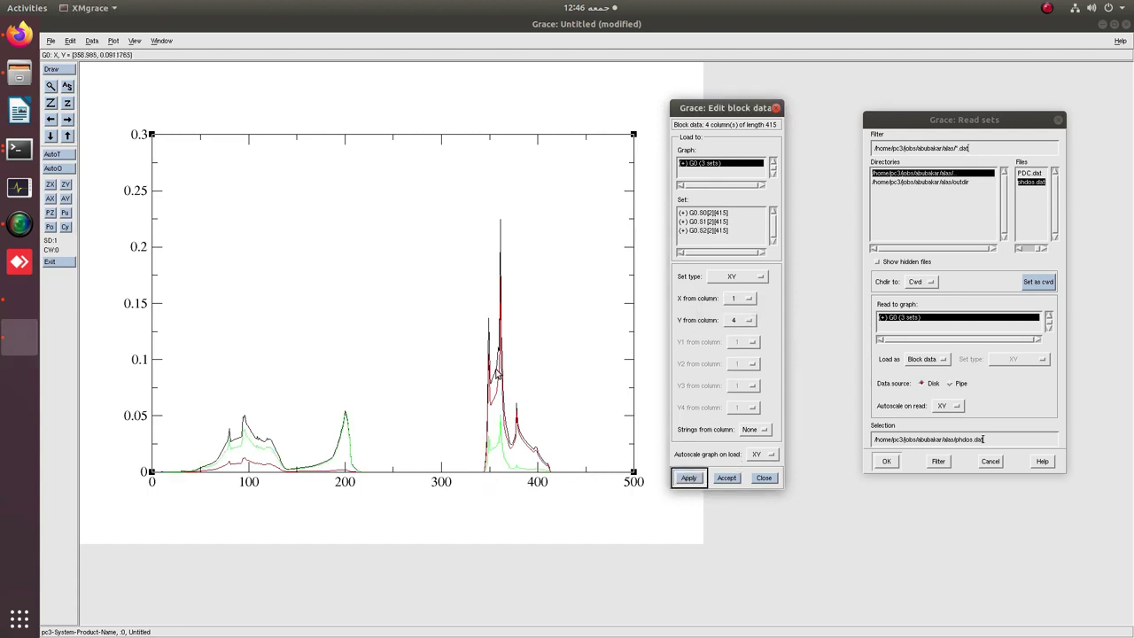
Step: Set the line width of the first (black) and second (red) sets to 1.5
double_click(498, 375)
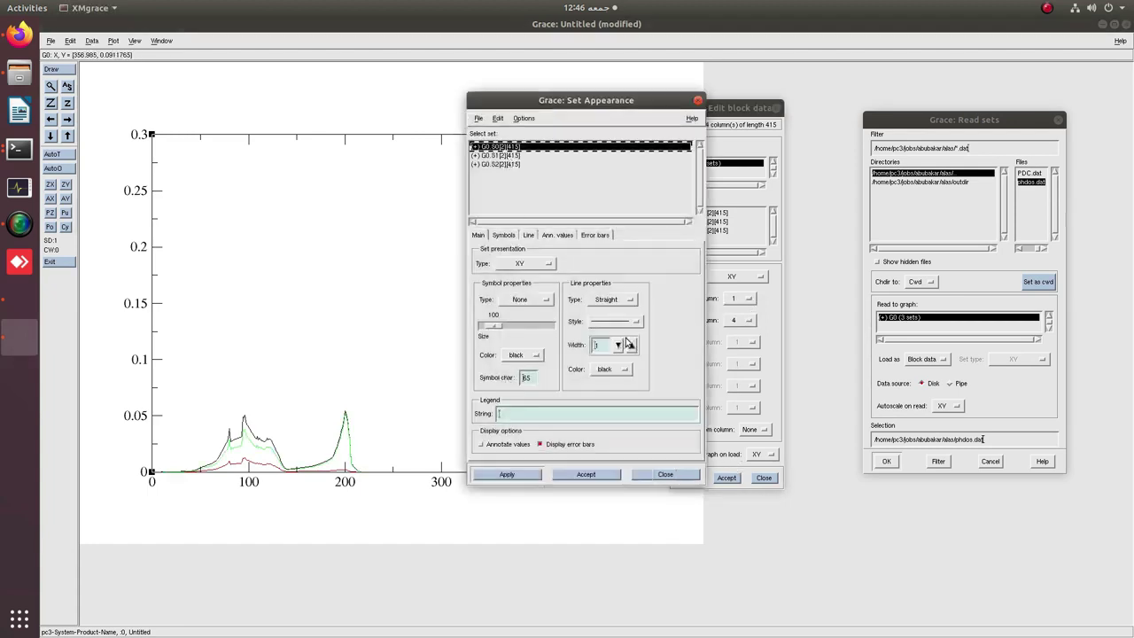
left_click(631, 344)
left_click(506, 473)
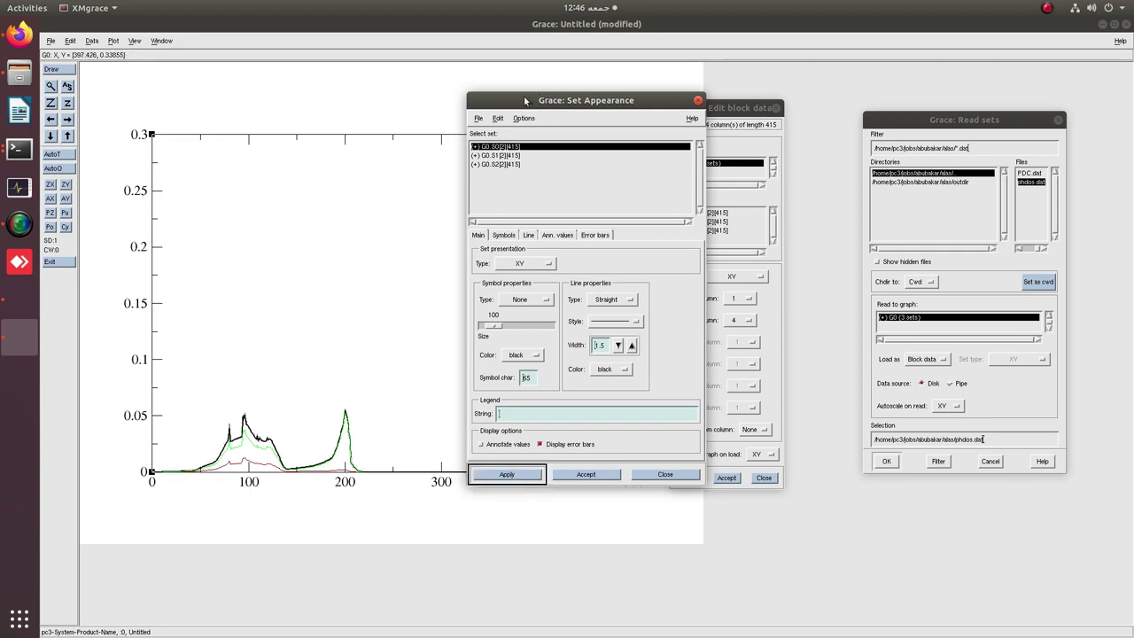
left_click_drag(537, 97, 722, 100)
left_click(676, 159)
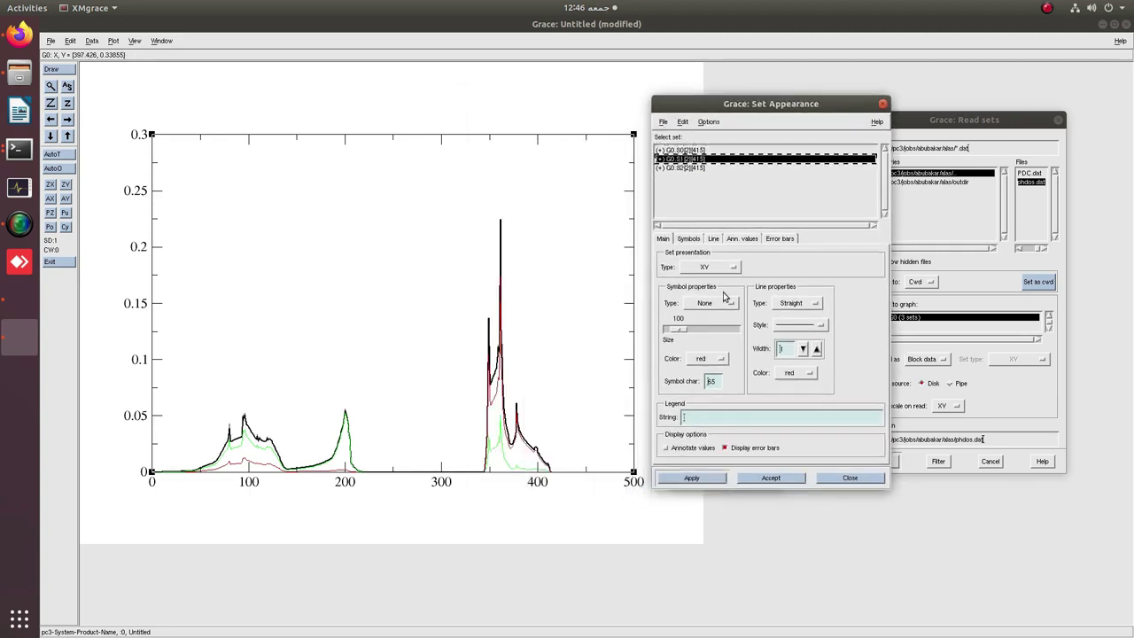
left_click(815, 350)
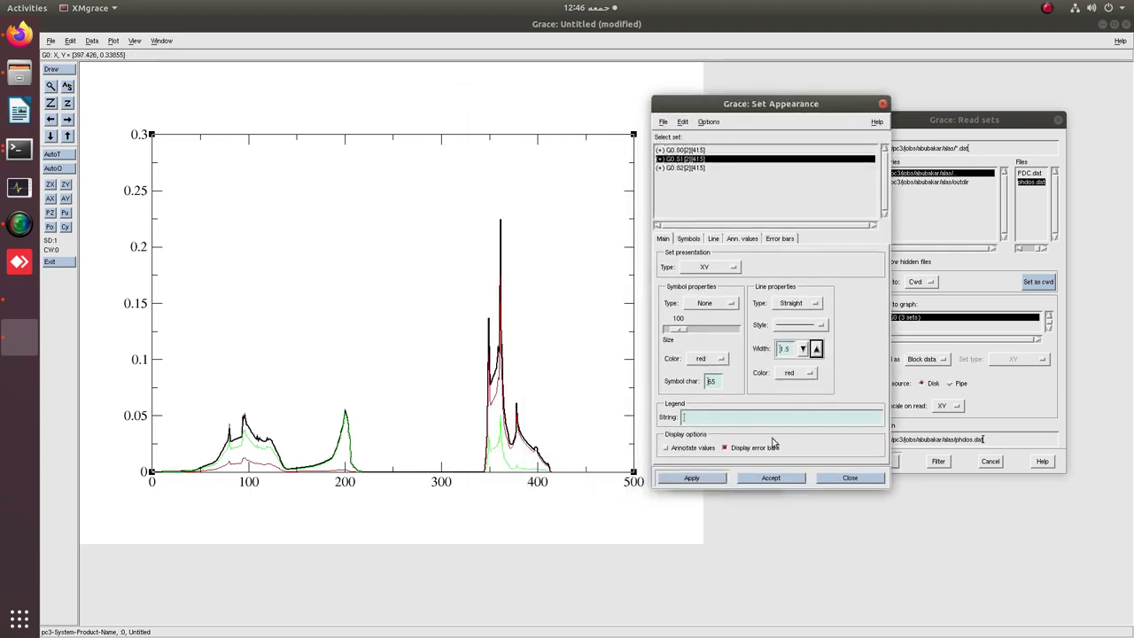
left_click(715, 478)
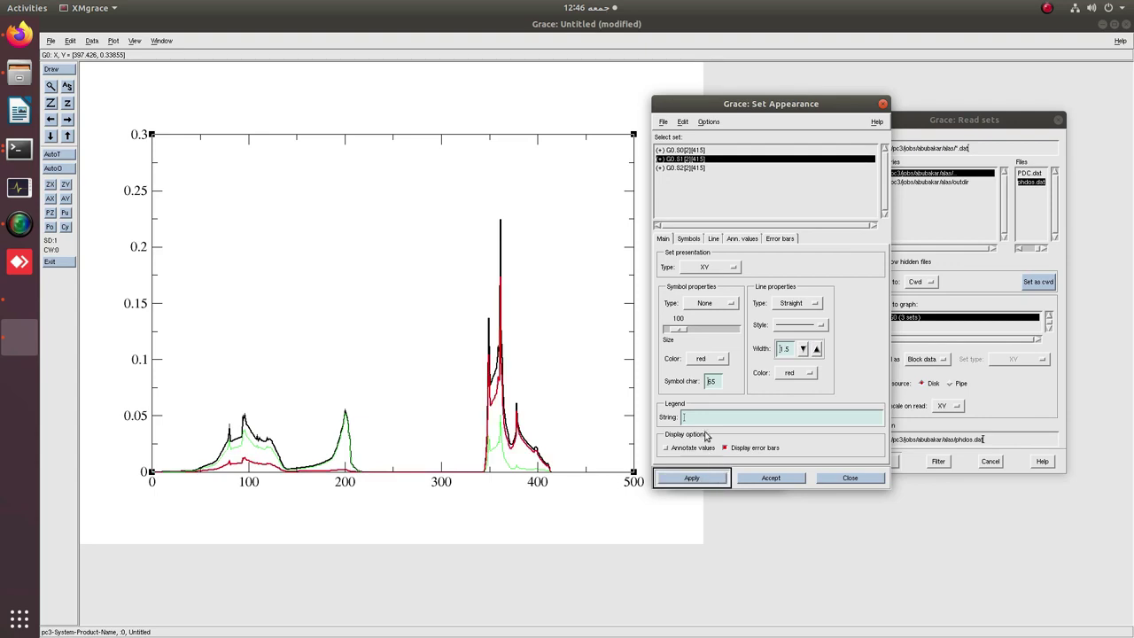
Step: Give the third set a green4 line of width 1.5 and close the appearance, block data and import dialogs
left_click(687, 168)
left_click(804, 376)
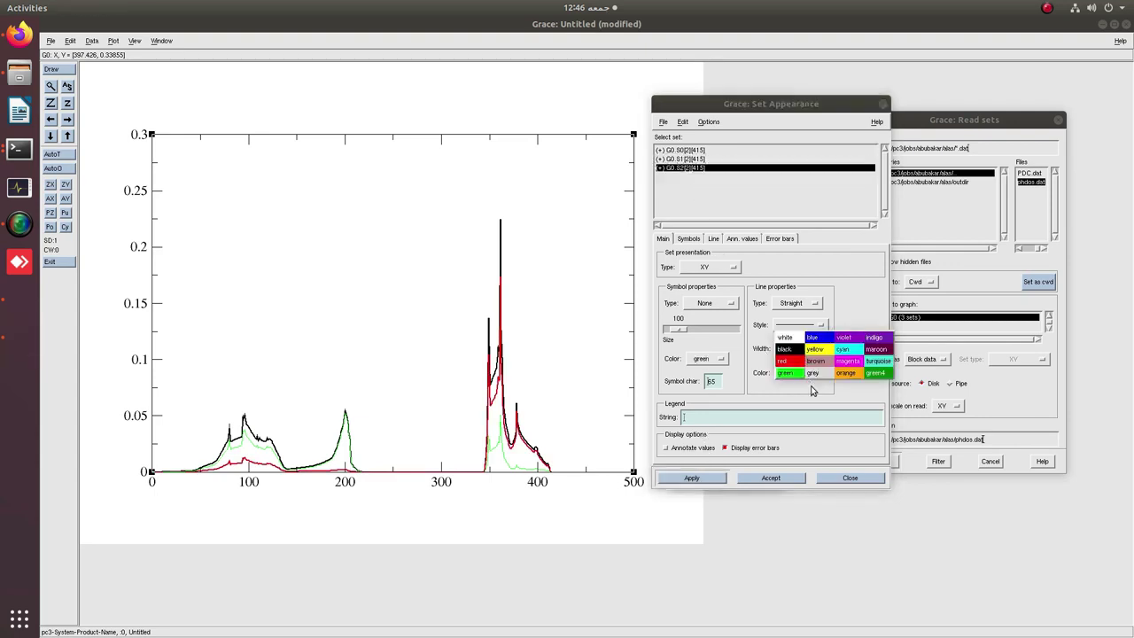
left_click(875, 372)
left_click(709, 479)
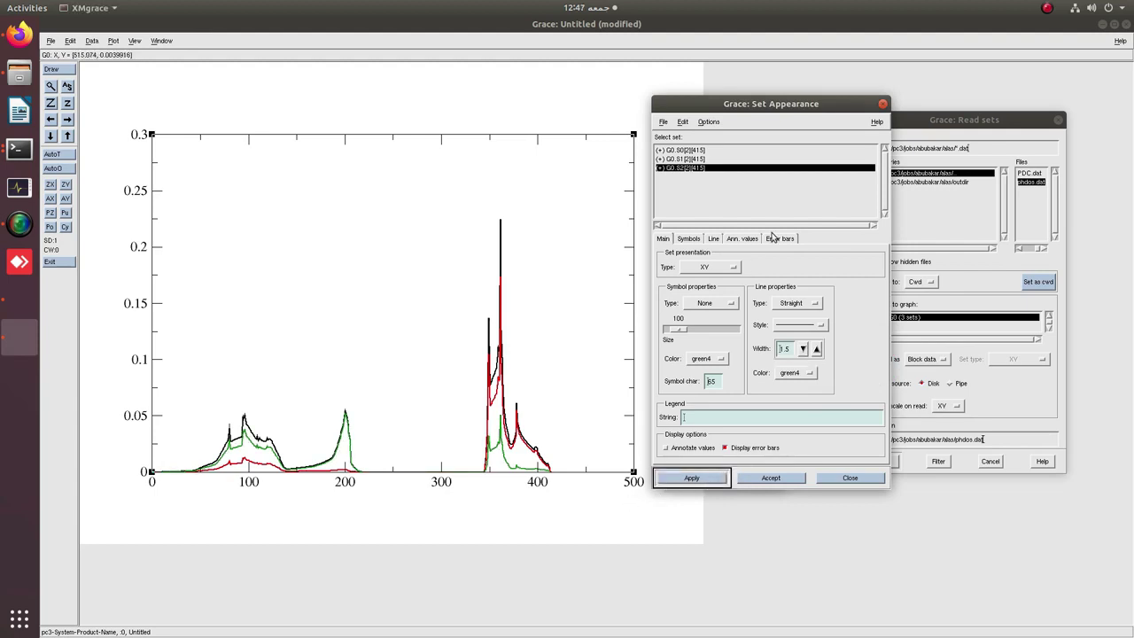
left_click(843, 479)
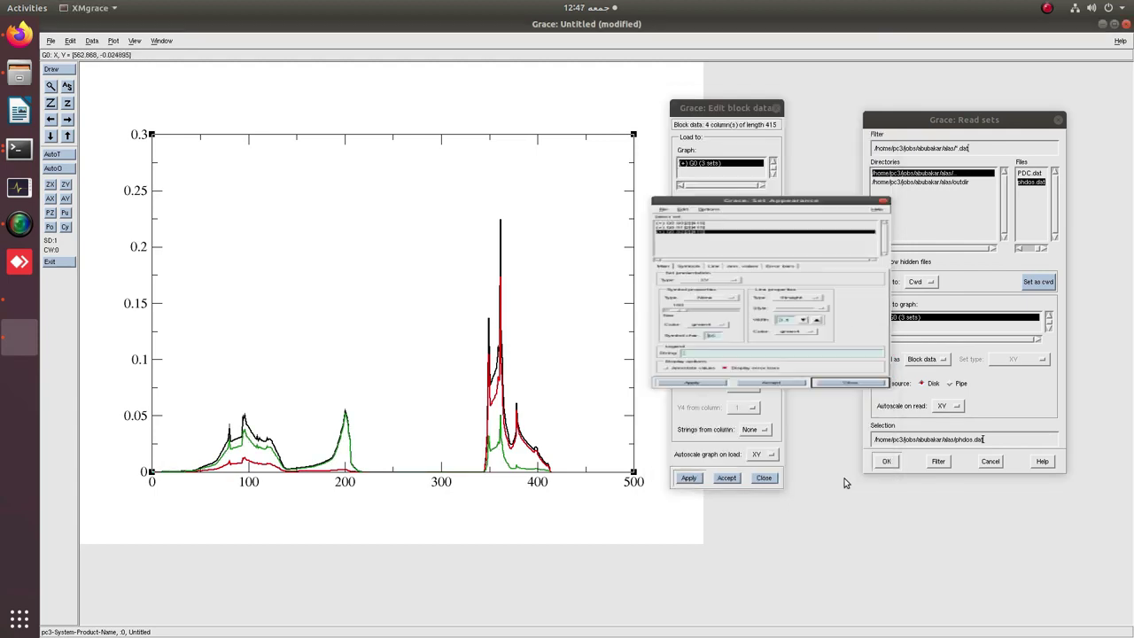
left_click(765, 478)
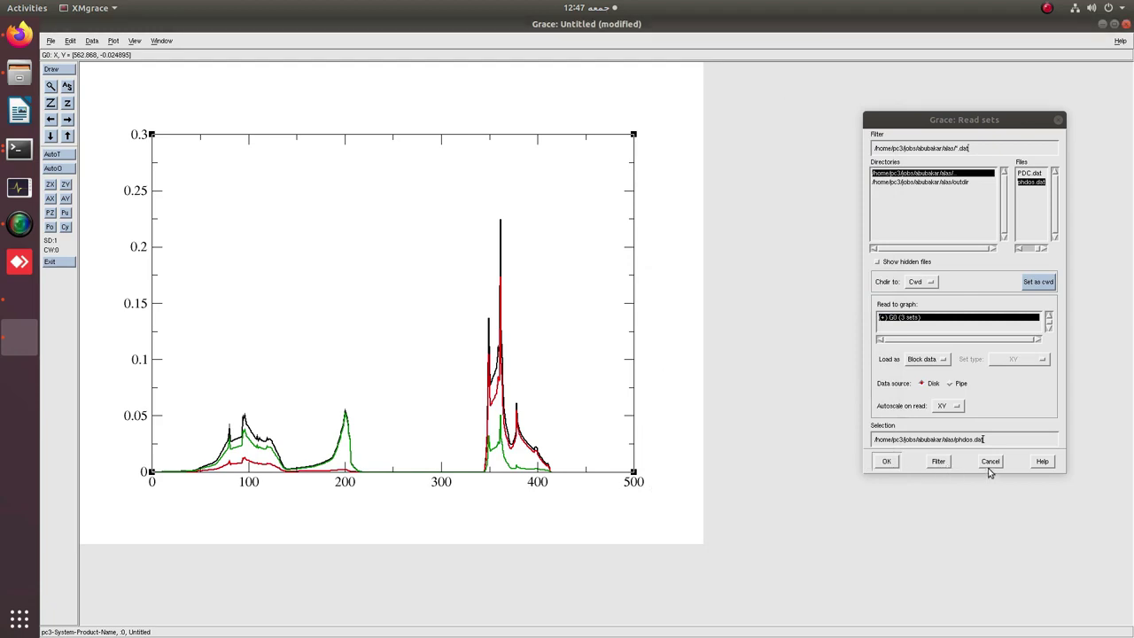
left_click(989, 462)
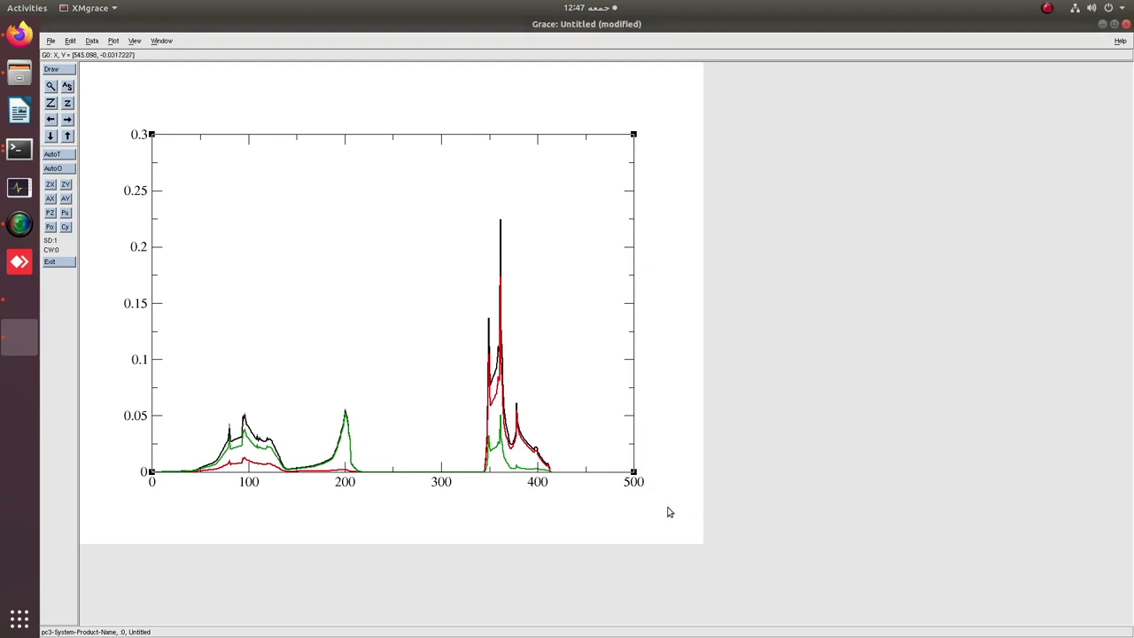
Step: Set the X axis stop value to 430 and close the axis settings
double_click(584, 472)
left_click_drag(519, 100, 762, 103)
double_click(814, 153)
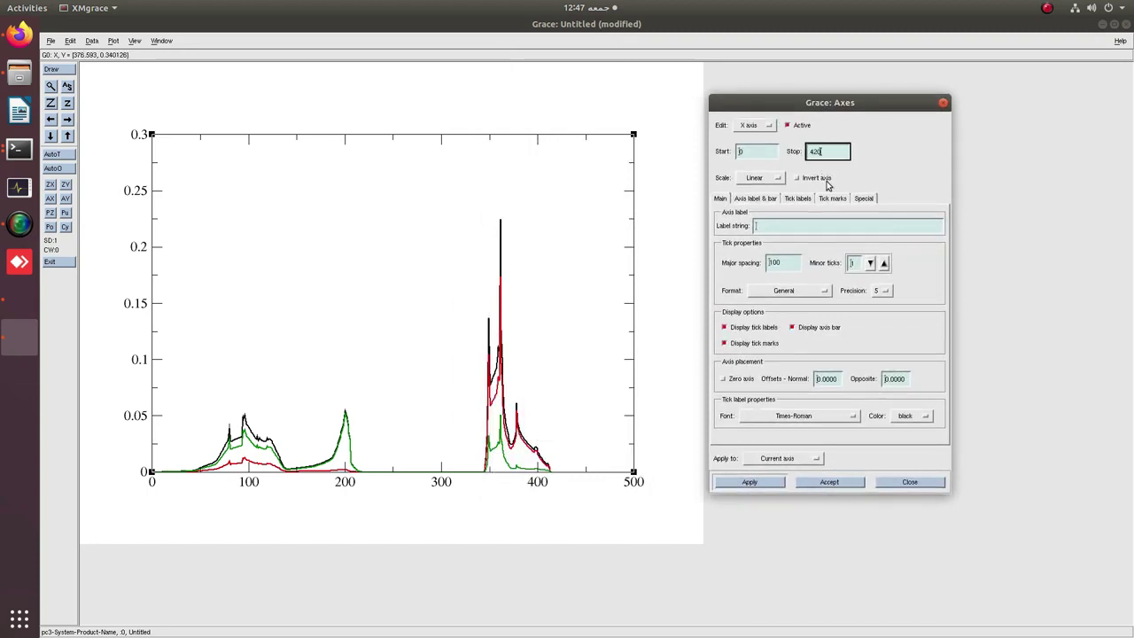
left_click(750, 482)
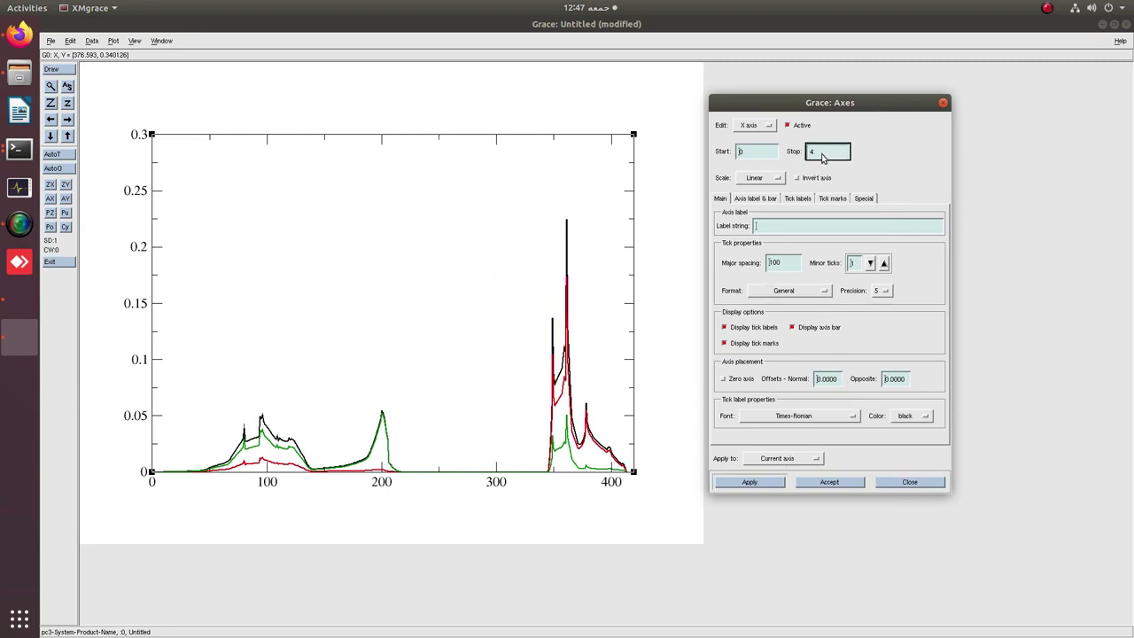
type("430")
left_click(770, 484)
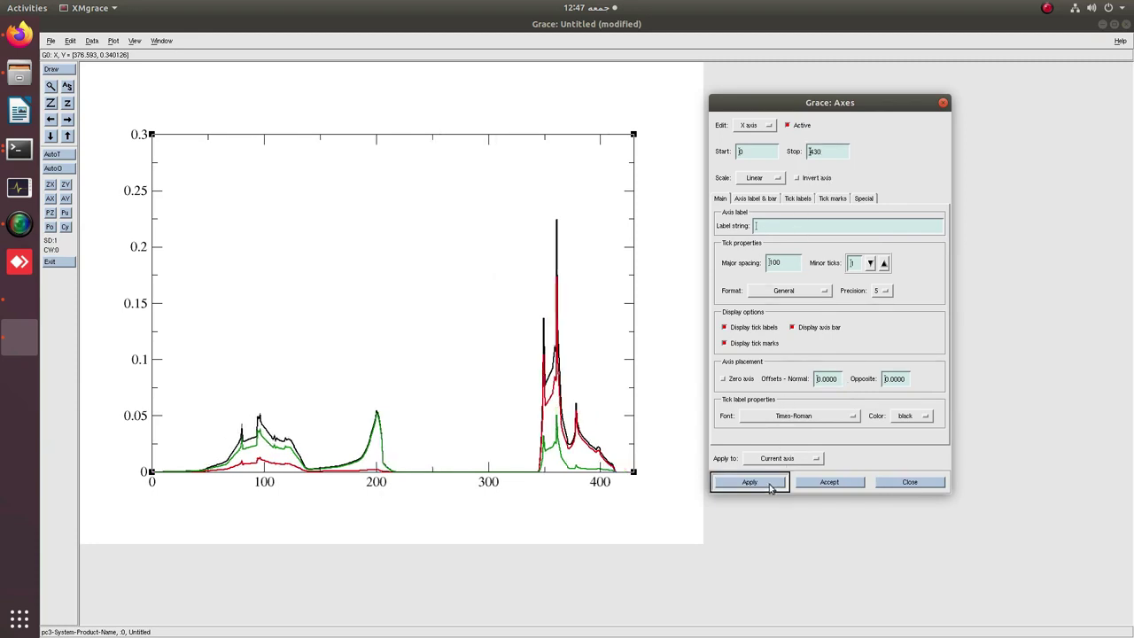
left_click(905, 483)
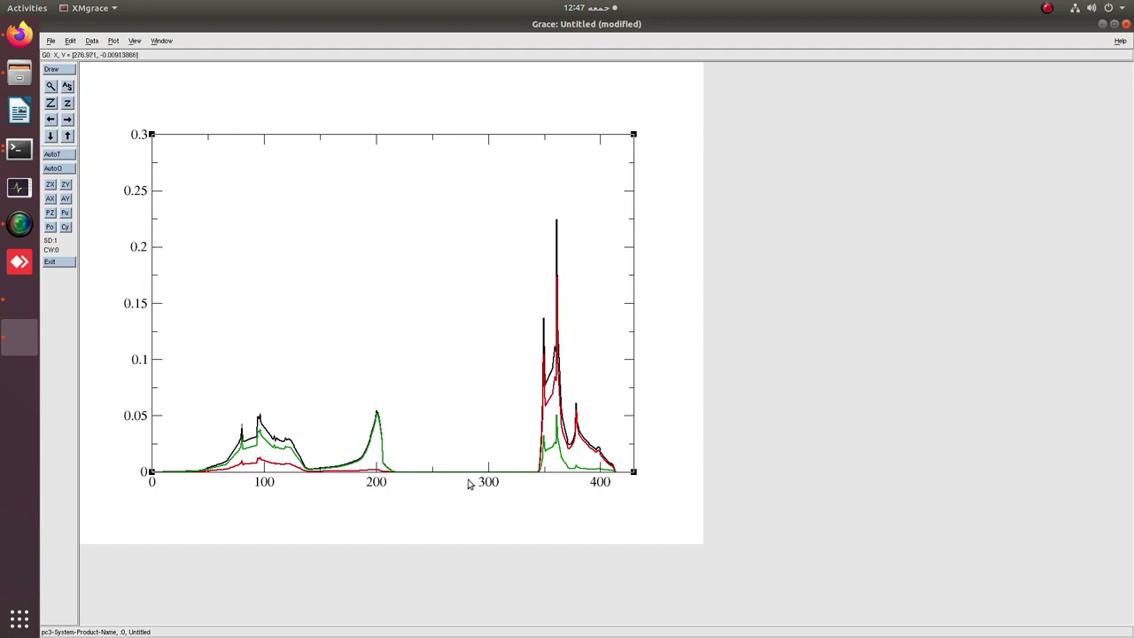
Step: Cancel the exit from xmgrace and minimize the plot window instead
left_click(1126, 24)
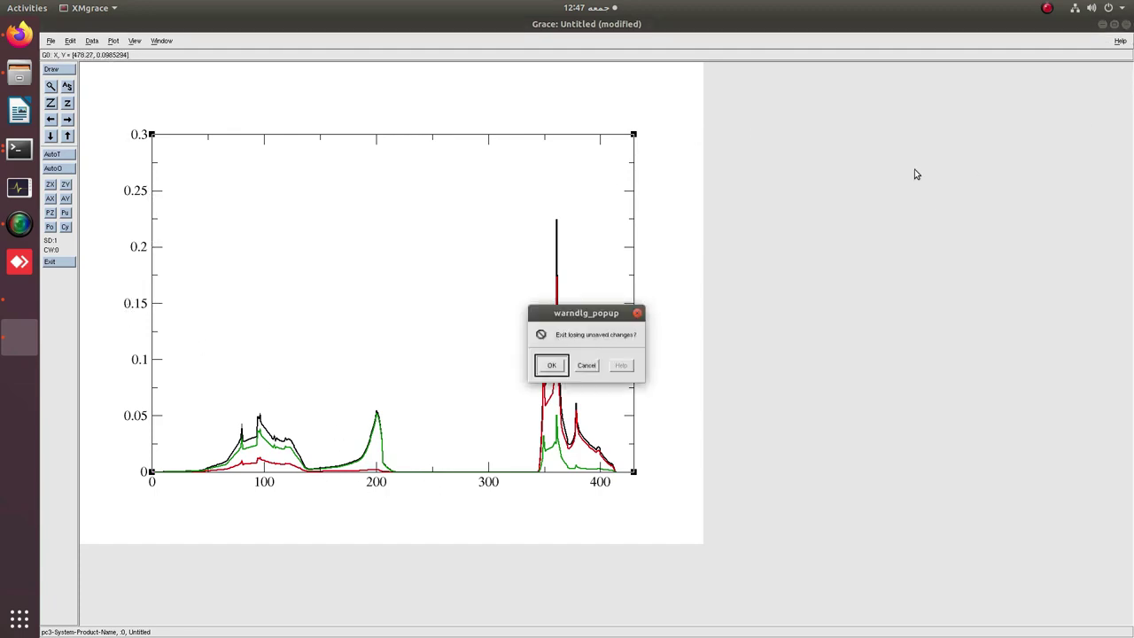
left_click(596, 370)
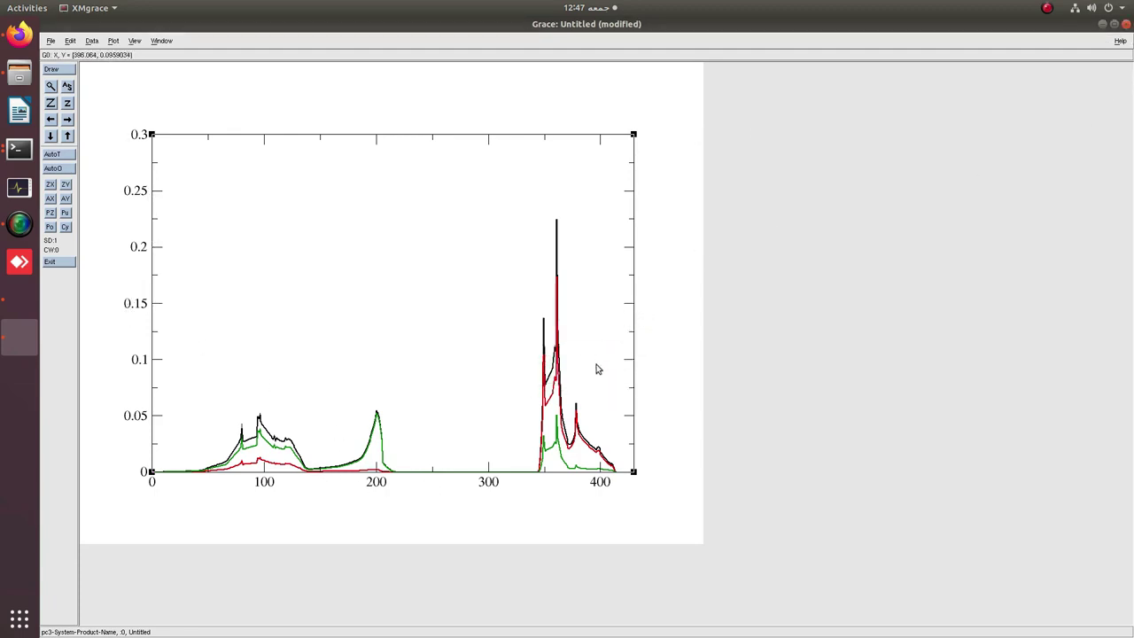
left_click(1101, 24)
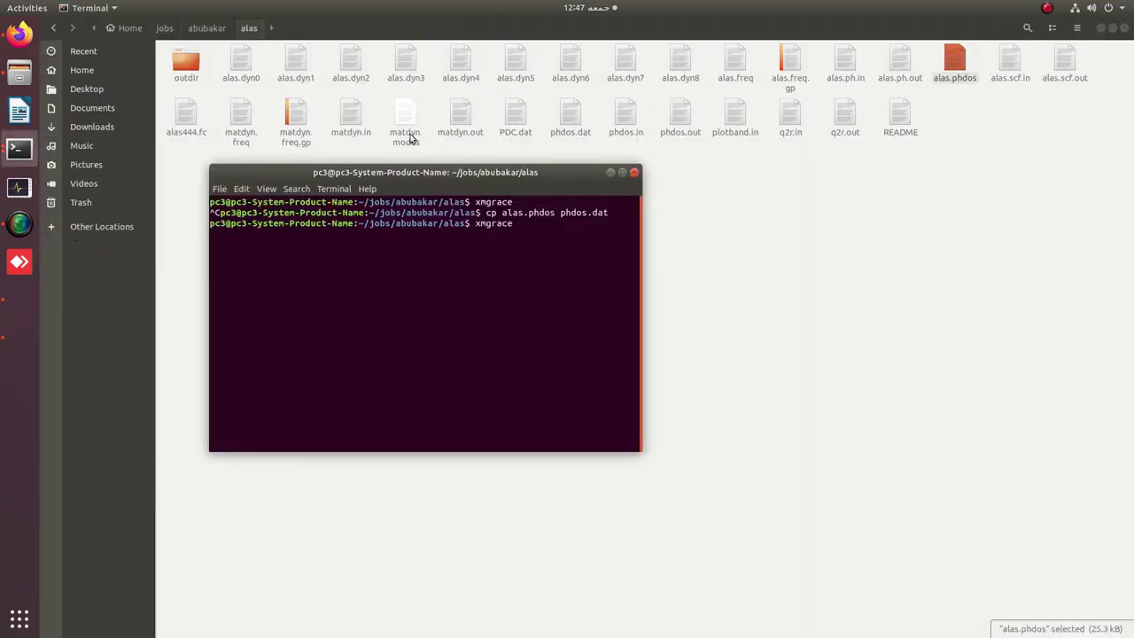
Step: Review the data columns of phdos.dat in the text editor, close it and return to the density of states plot
left_click(680, 120)
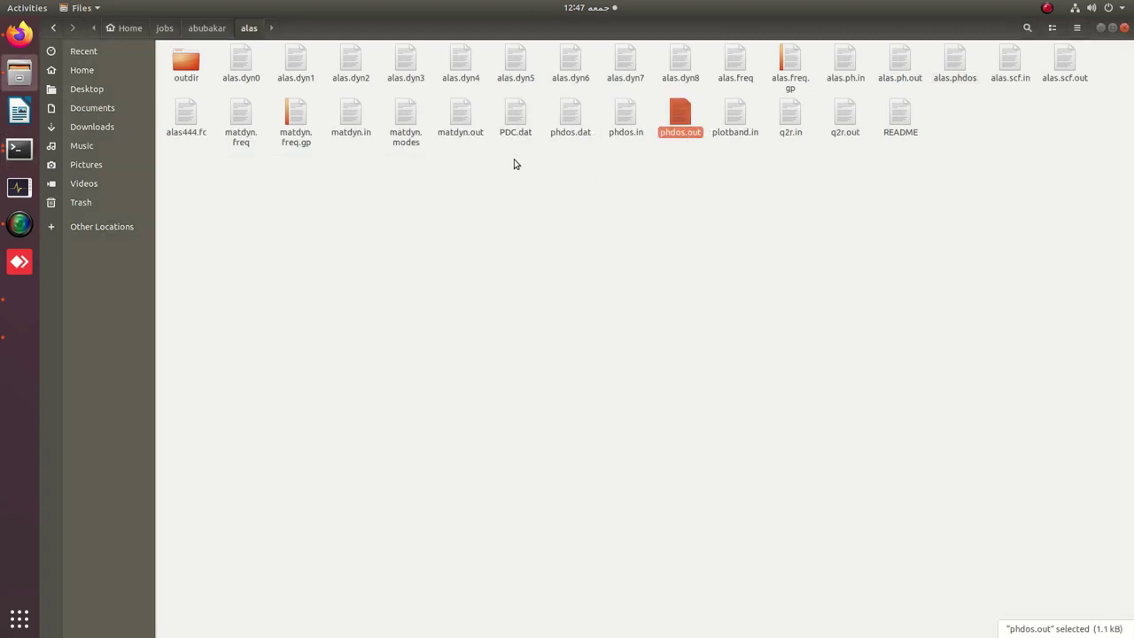
double_click(569, 115)
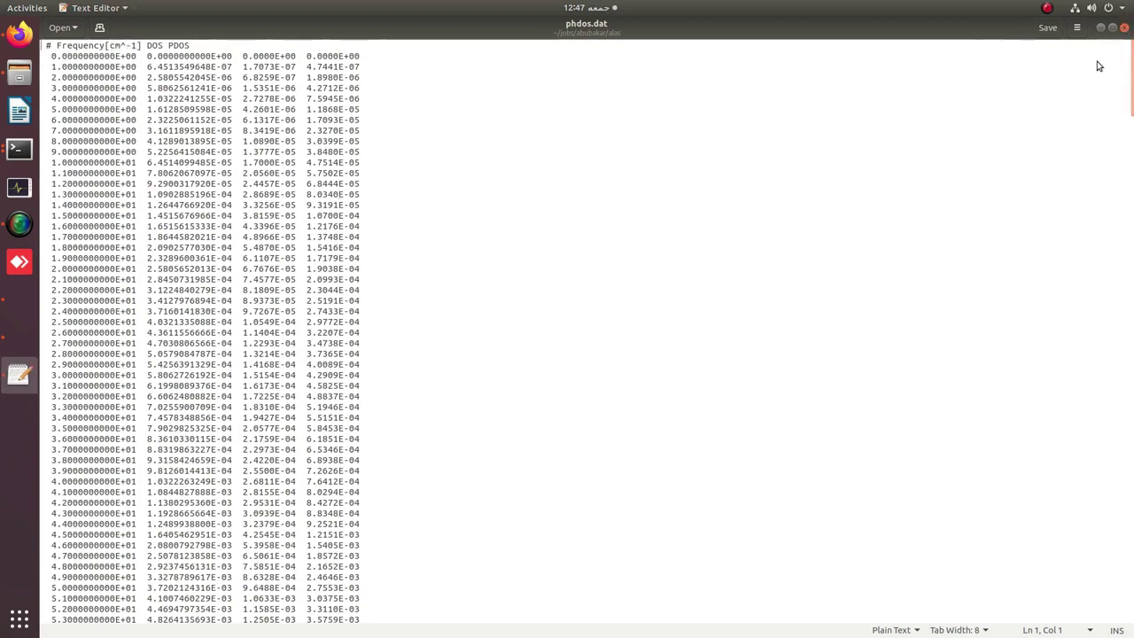
left_click(1124, 25)
left_click(505, 308)
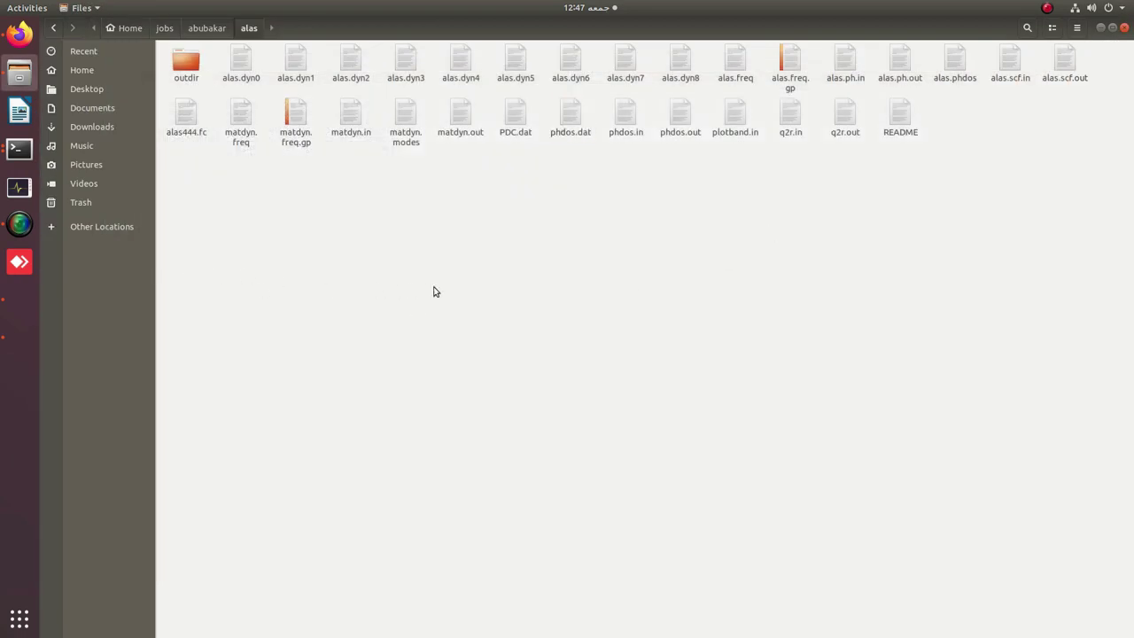
left_click(22, 336)
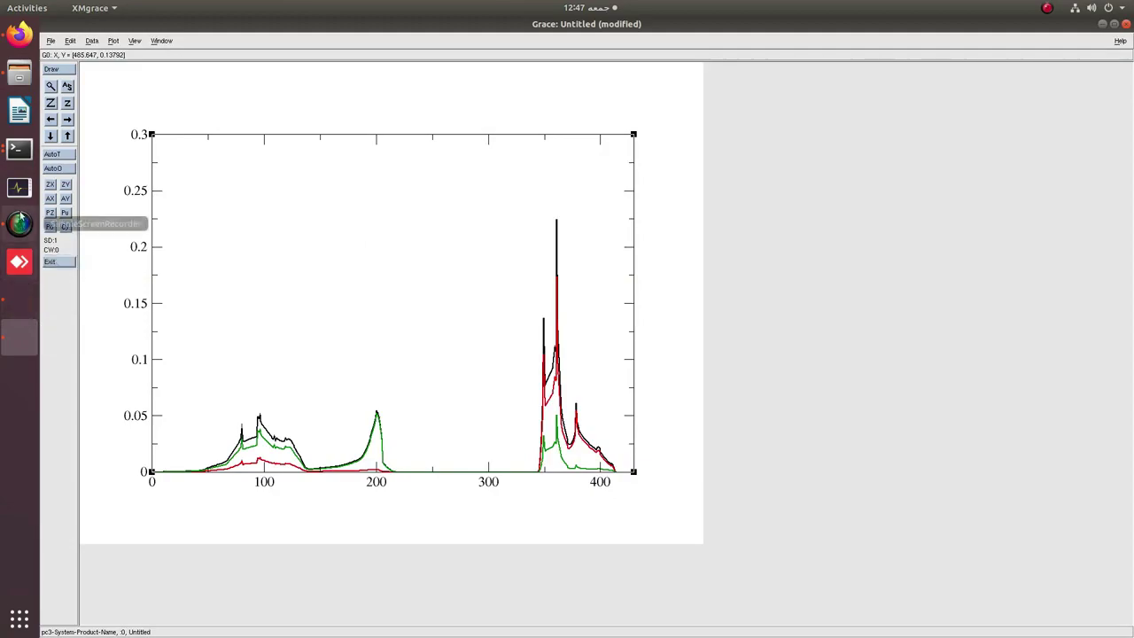